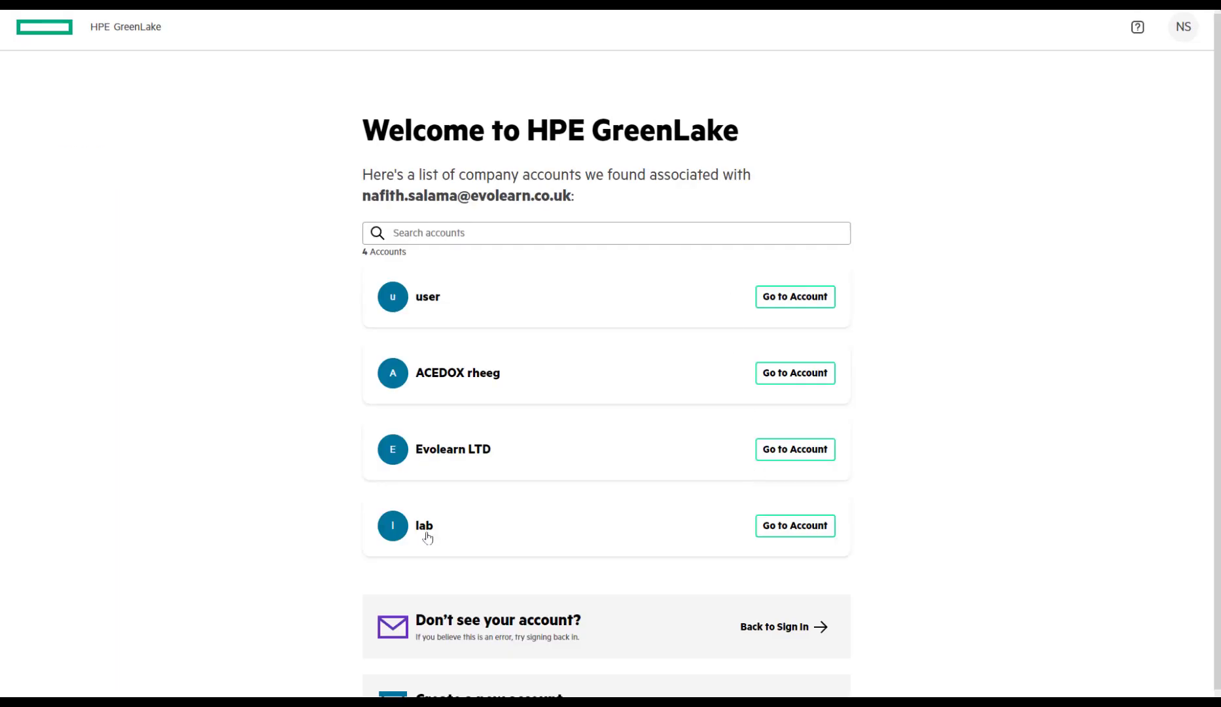
Open the lab company account from the account list.
{"action": "left_click", "coordinate": [781, 531]}
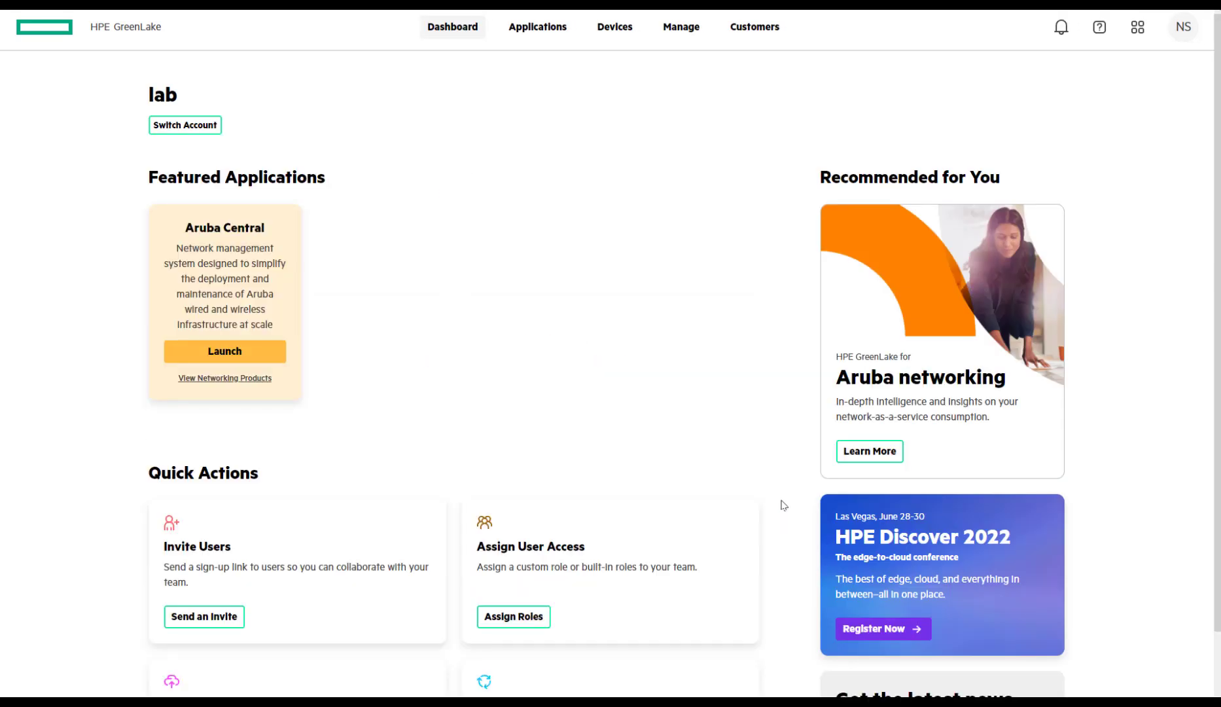
Launch Aruba Central for the lab account, then return to the lab account's Manage Account page.
{"action": "left_click", "coordinate": [255, 297]}
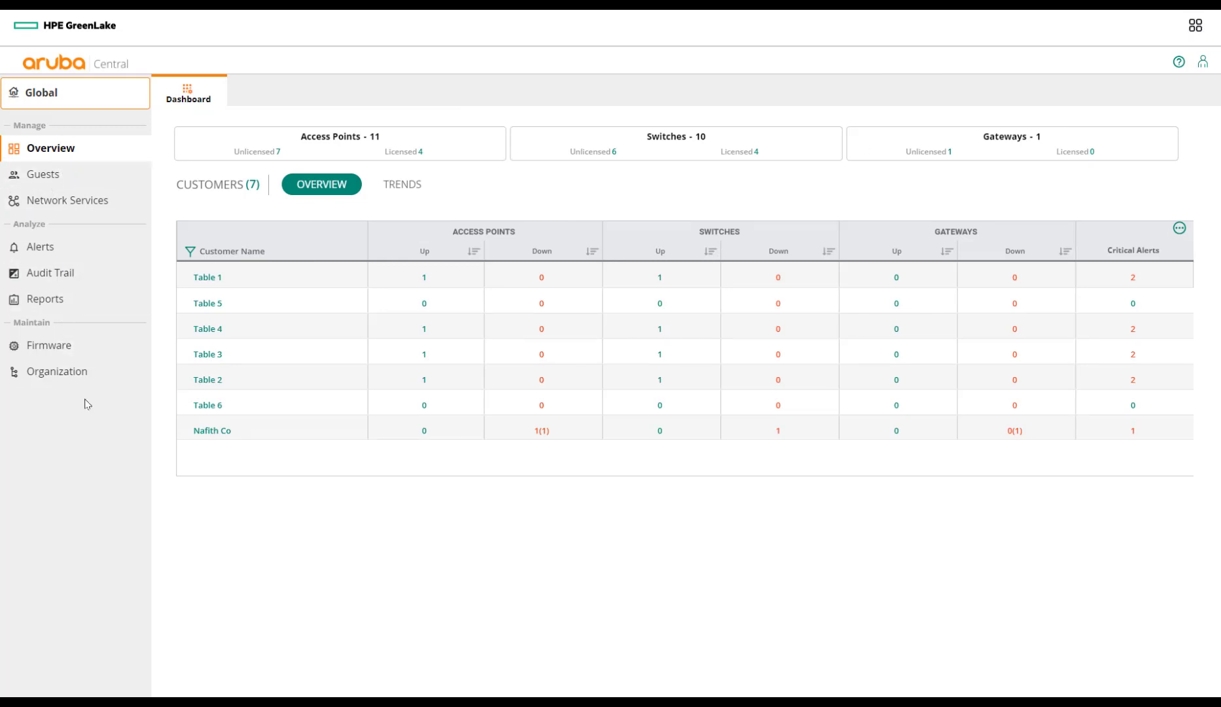
{"action": "left_click", "coordinate": [1195, 29]}
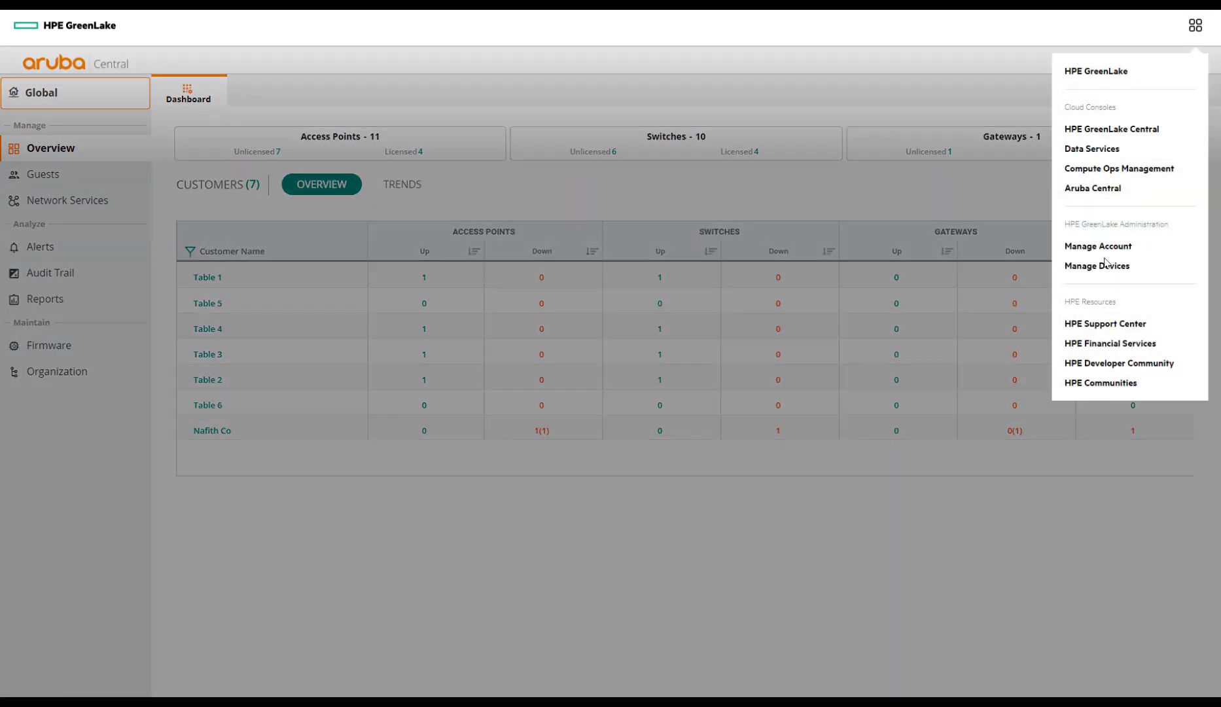
{"action": "left_click", "coordinate": [1120, 249]}
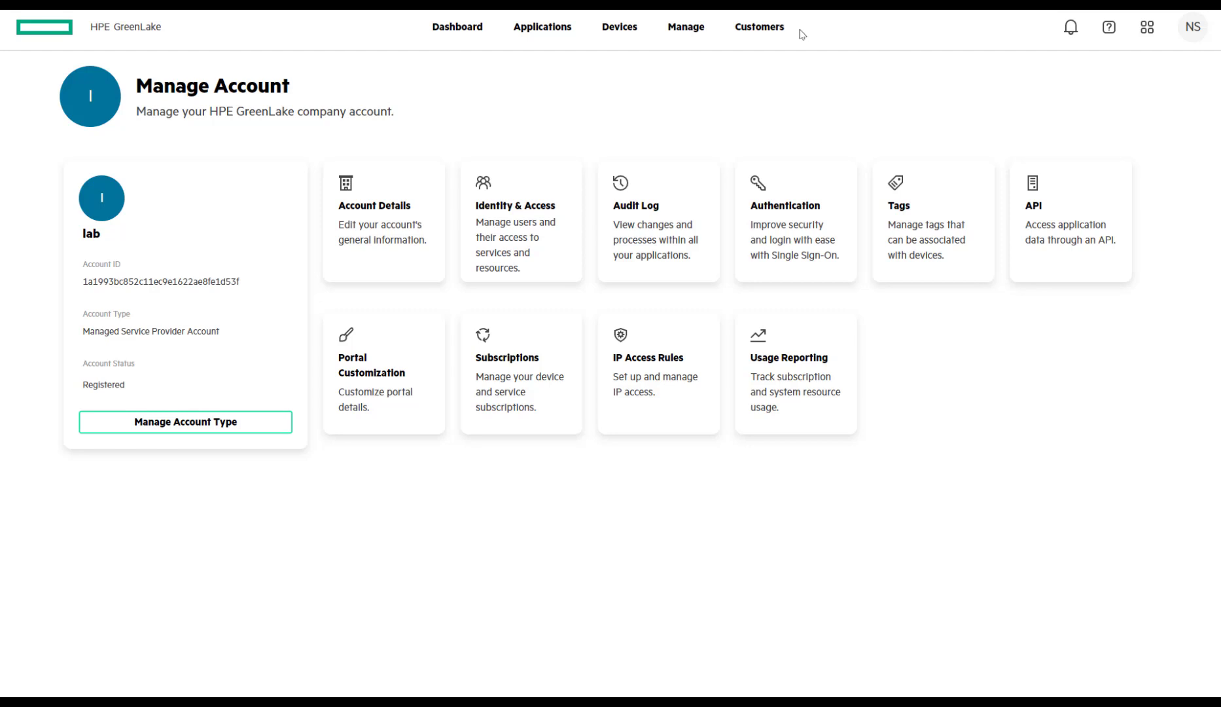
Move between Customers and the lab Dashboard, ending on the list of eight customer accounts.
{"action": "left_click", "coordinate": [772, 33]}
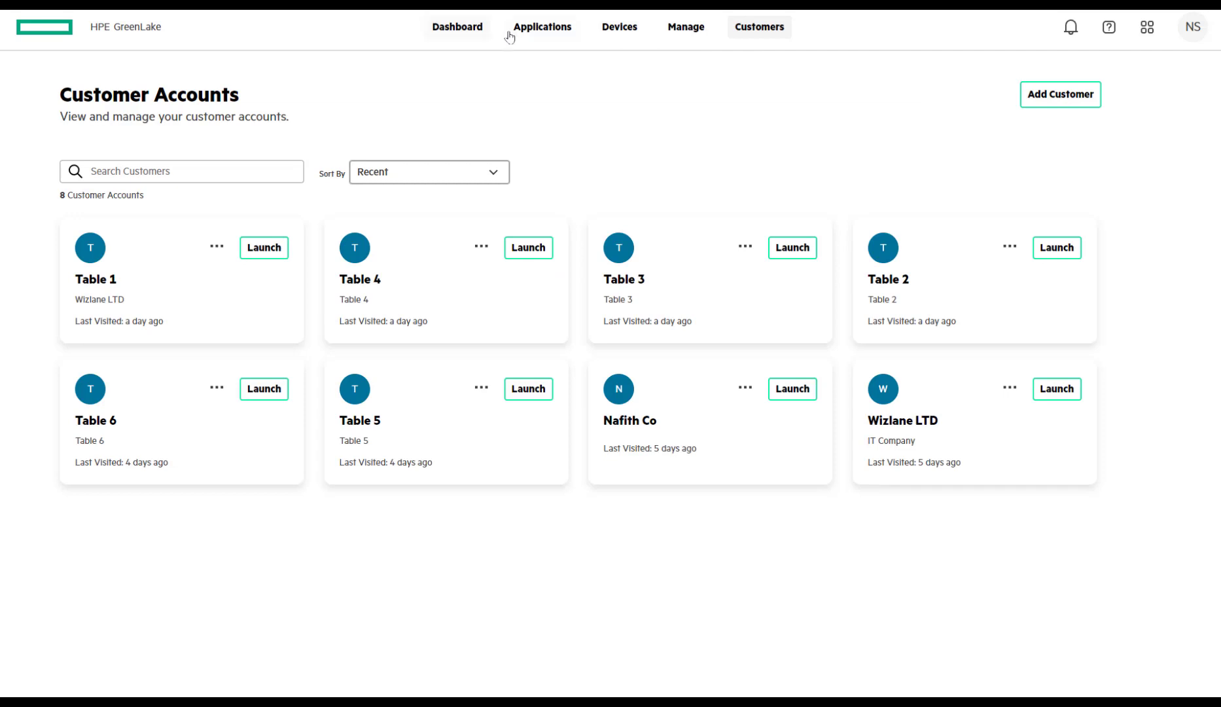
{"action": "left_click", "coordinate": [466, 34]}
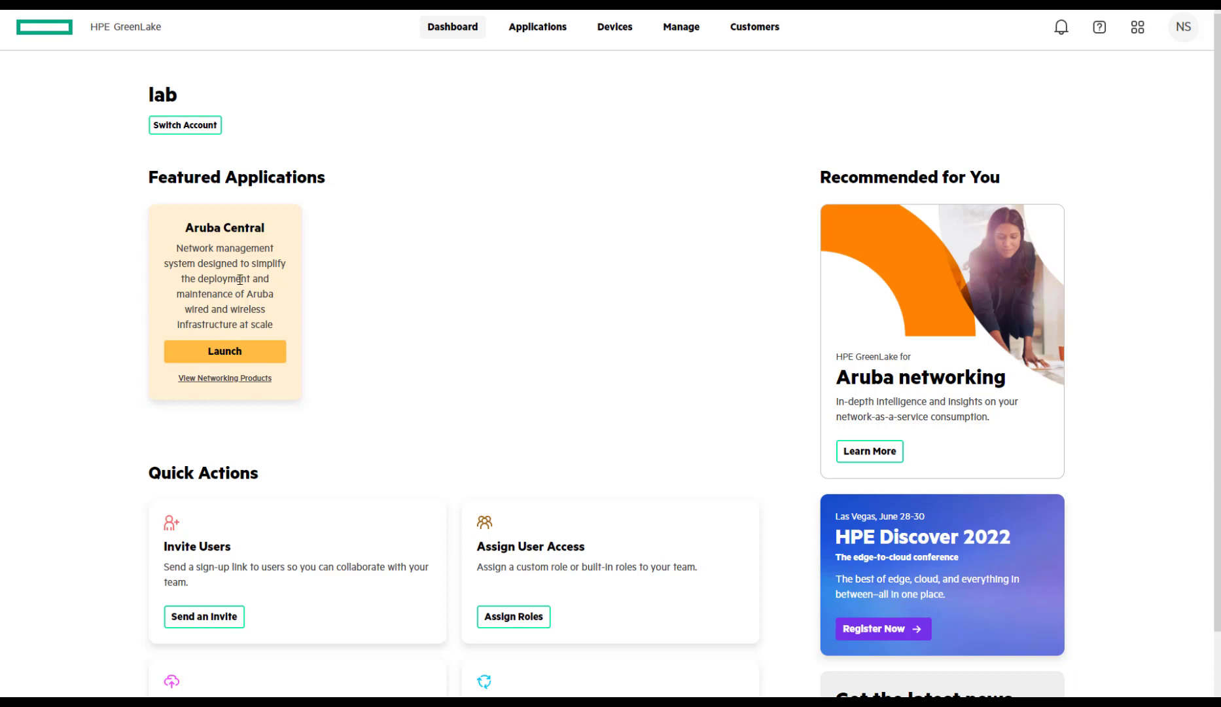
{"action": "left_click", "coordinate": [754, 27]}
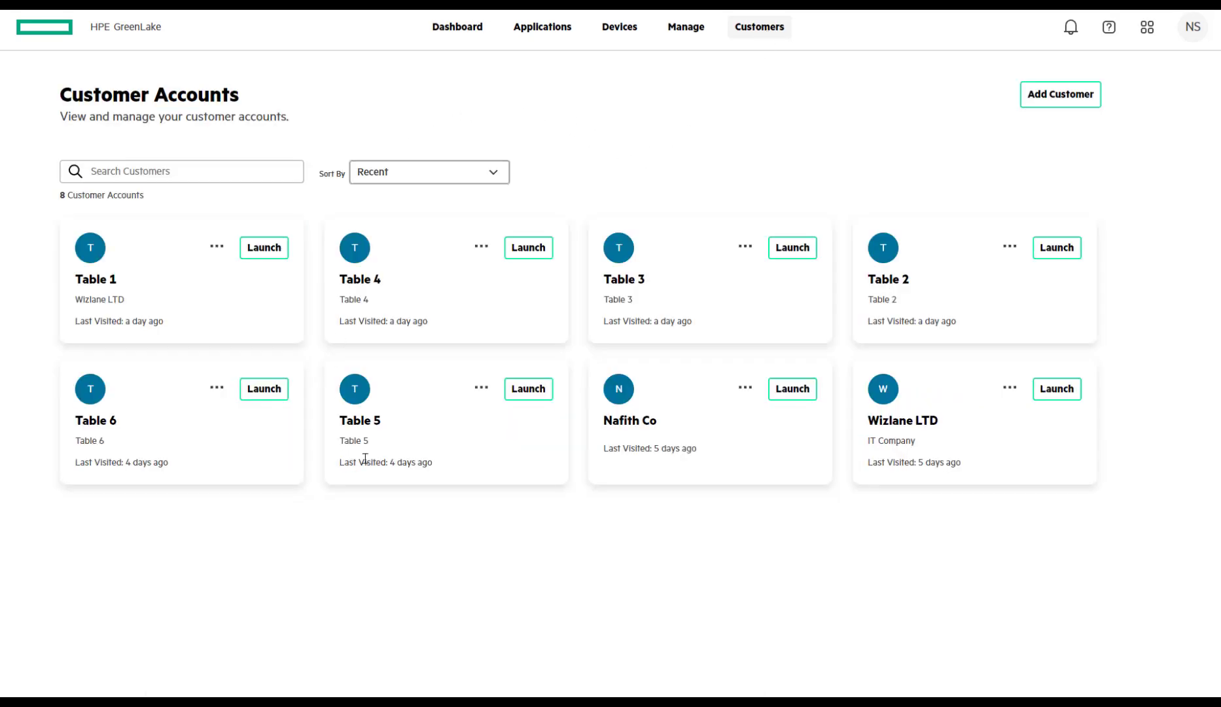
Create customer account Test-Customer-2 in United Kingdom and search the customer list for 'test'.
{"action": "left_click", "coordinate": [1061, 98]}
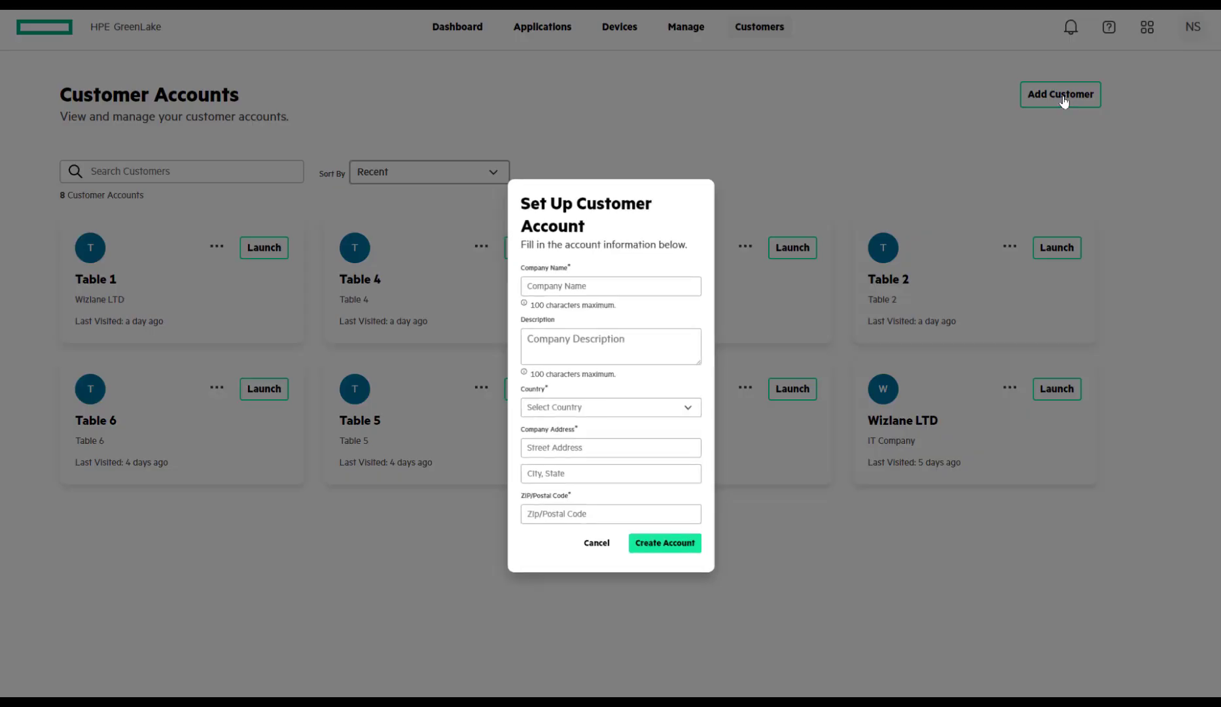
{"action": "left_click", "coordinate": [606, 276]}
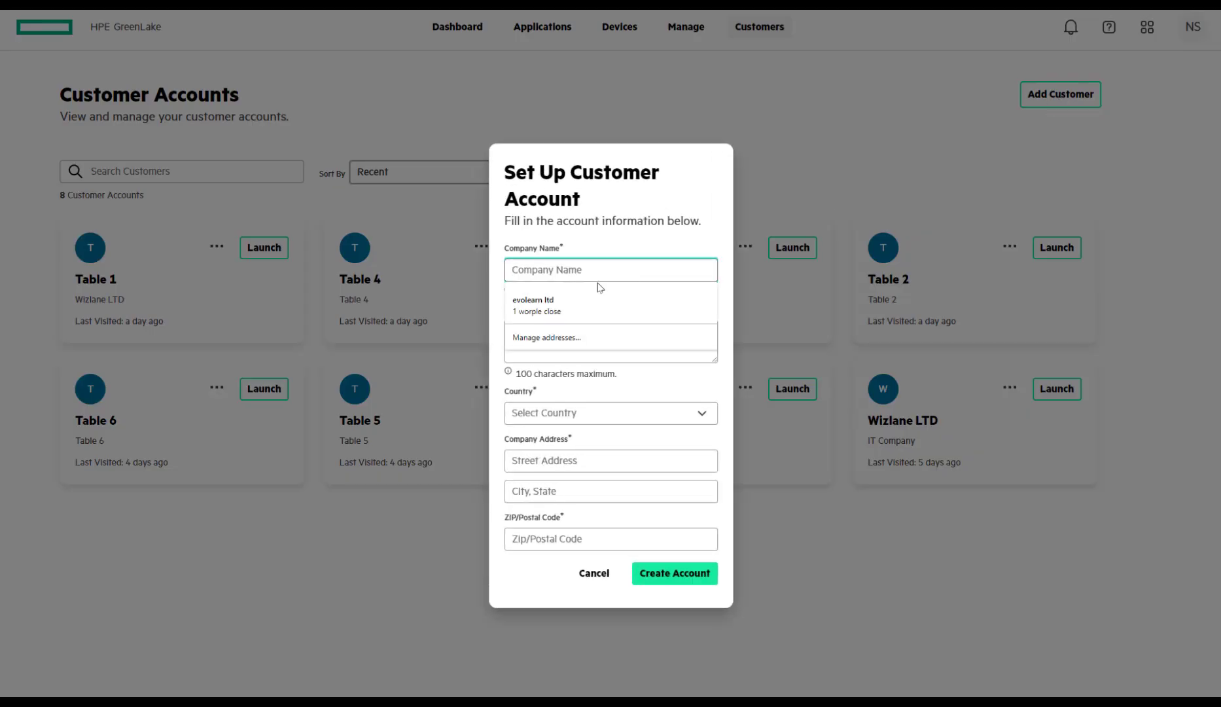
{"action": "type", "text": "Te"}
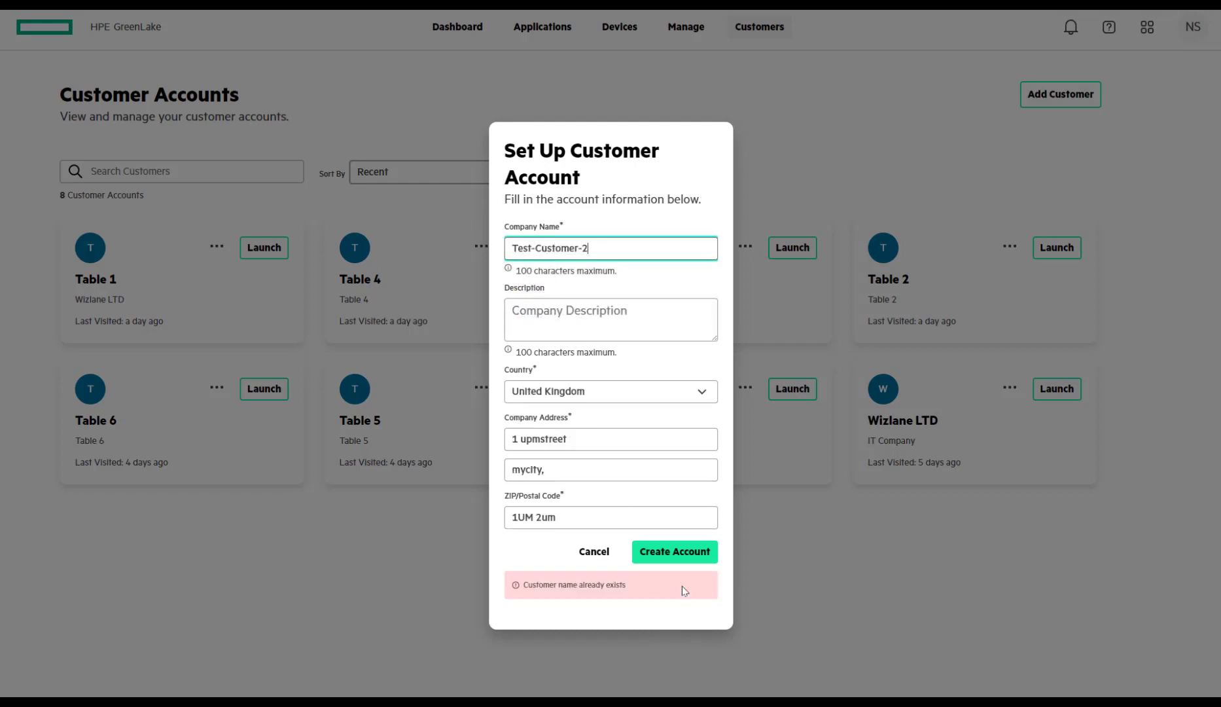
{"action": "left_click", "coordinate": [699, 553]}
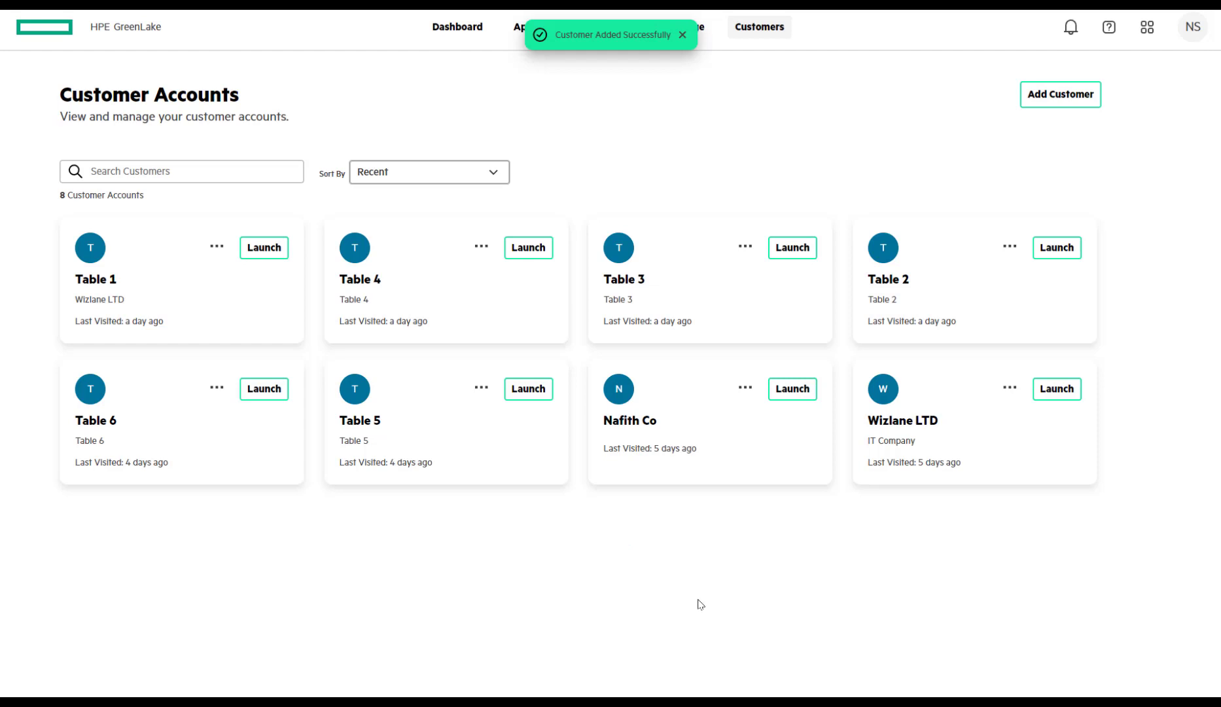
{"action": "left_click", "coordinate": [183, 171]}
{"action": "type", "text": "test"}
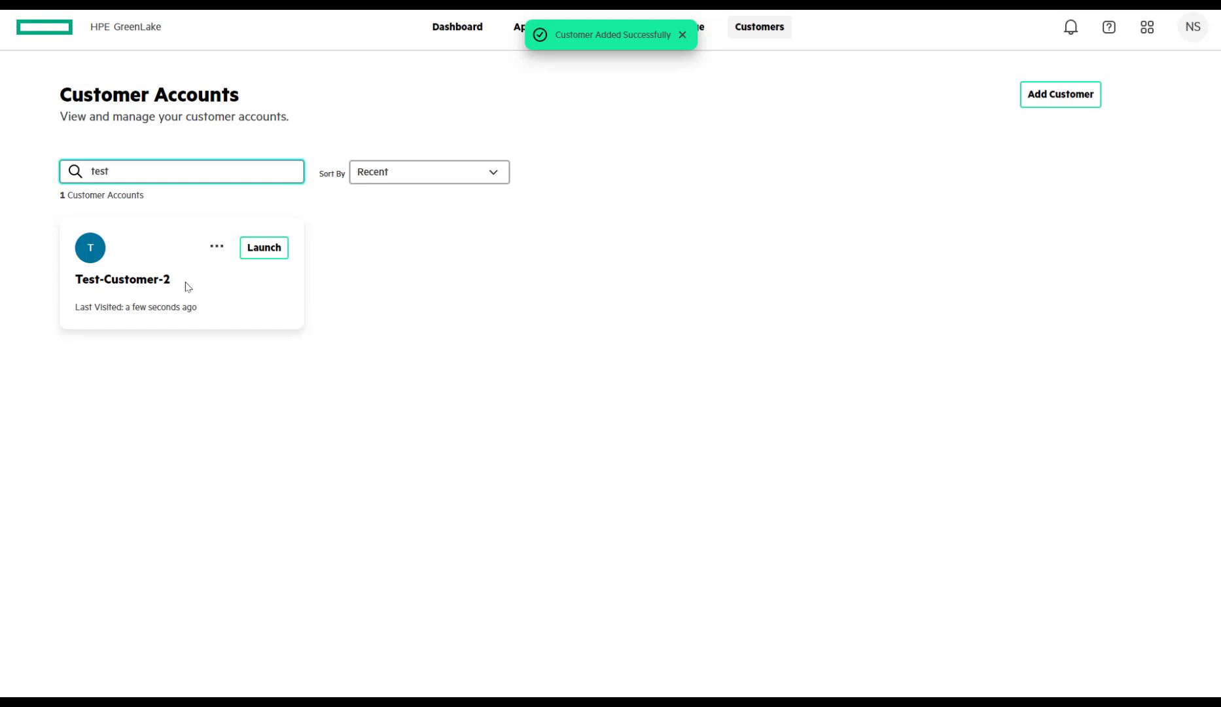
Launch the Test-Customer-2 account, visit its Manage page, then return to its dashboard.
{"action": "left_click", "coordinate": [264, 247]}
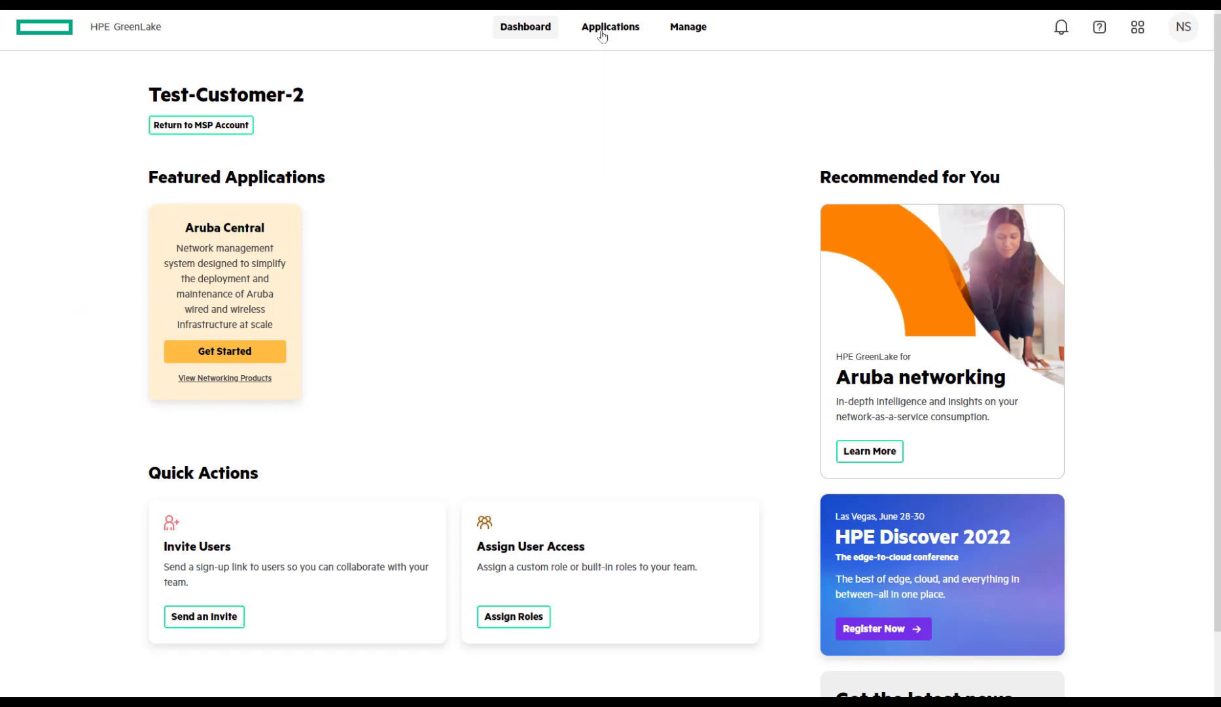
{"action": "left_click", "coordinate": [686, 29]}
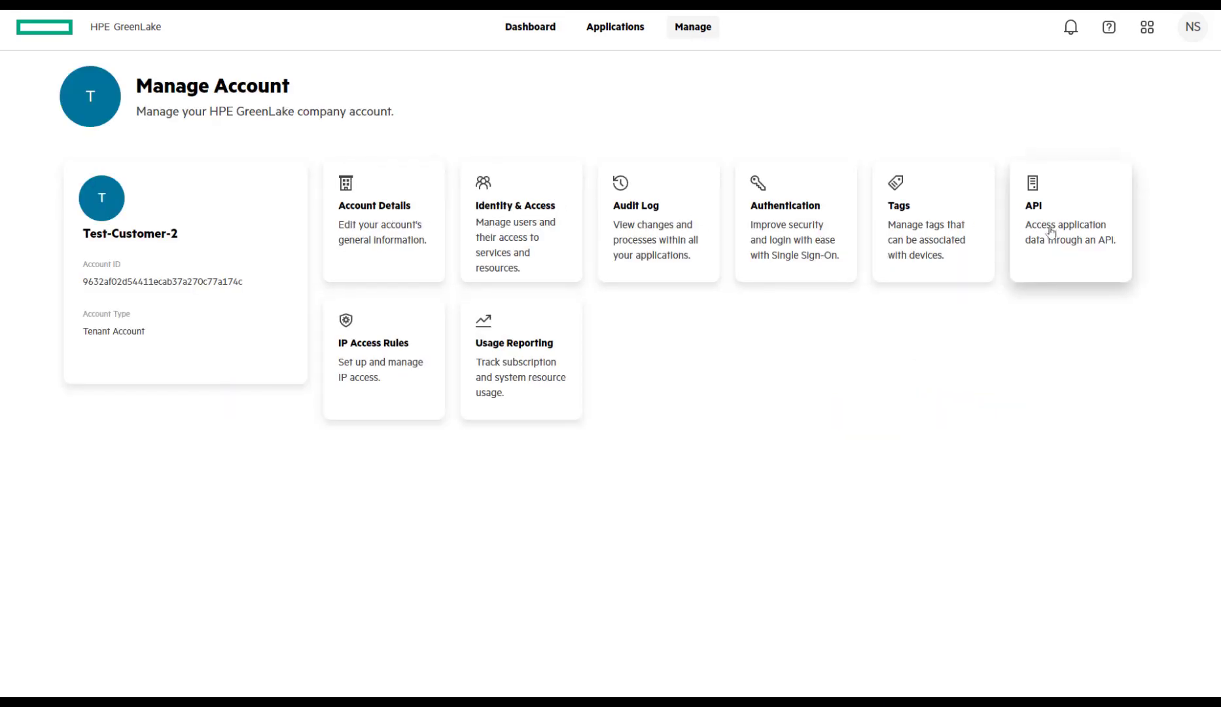
{"action": "left_click", "coordinate": [622, 34]}
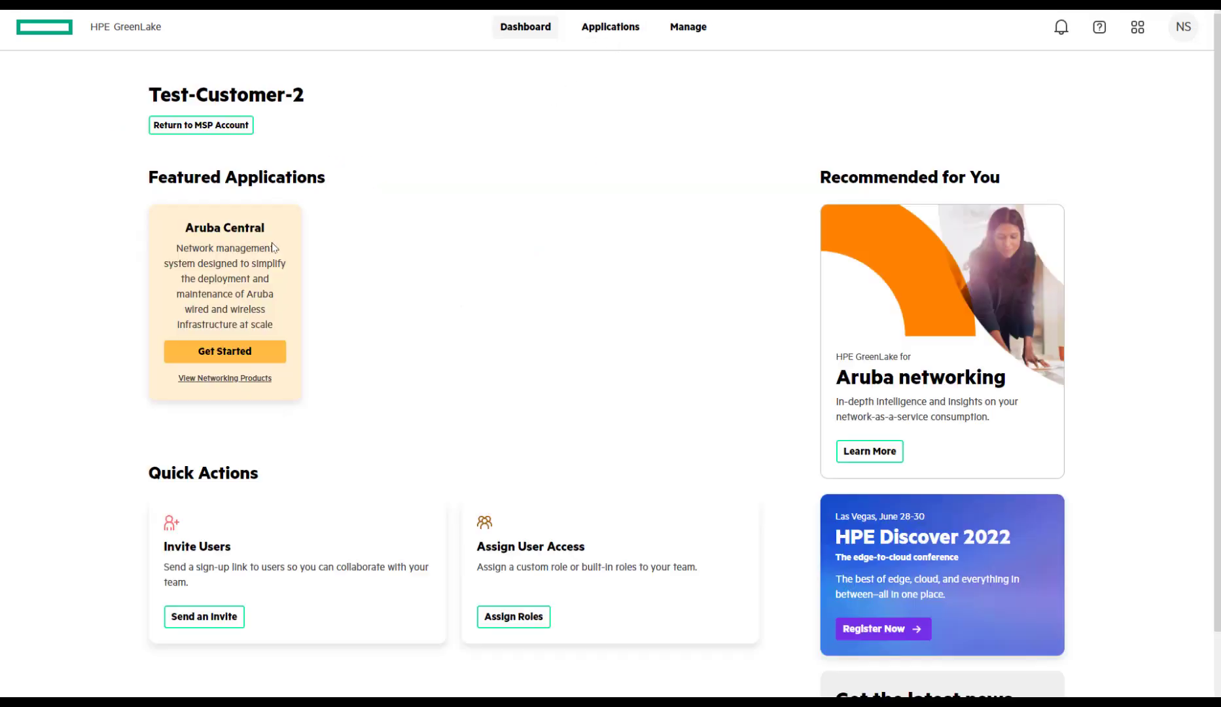
Invite a new user to Test-Customer-2 by e-mail with the Account Administrator role.
{"action": "left_click", "coordinate": [211, 618]}
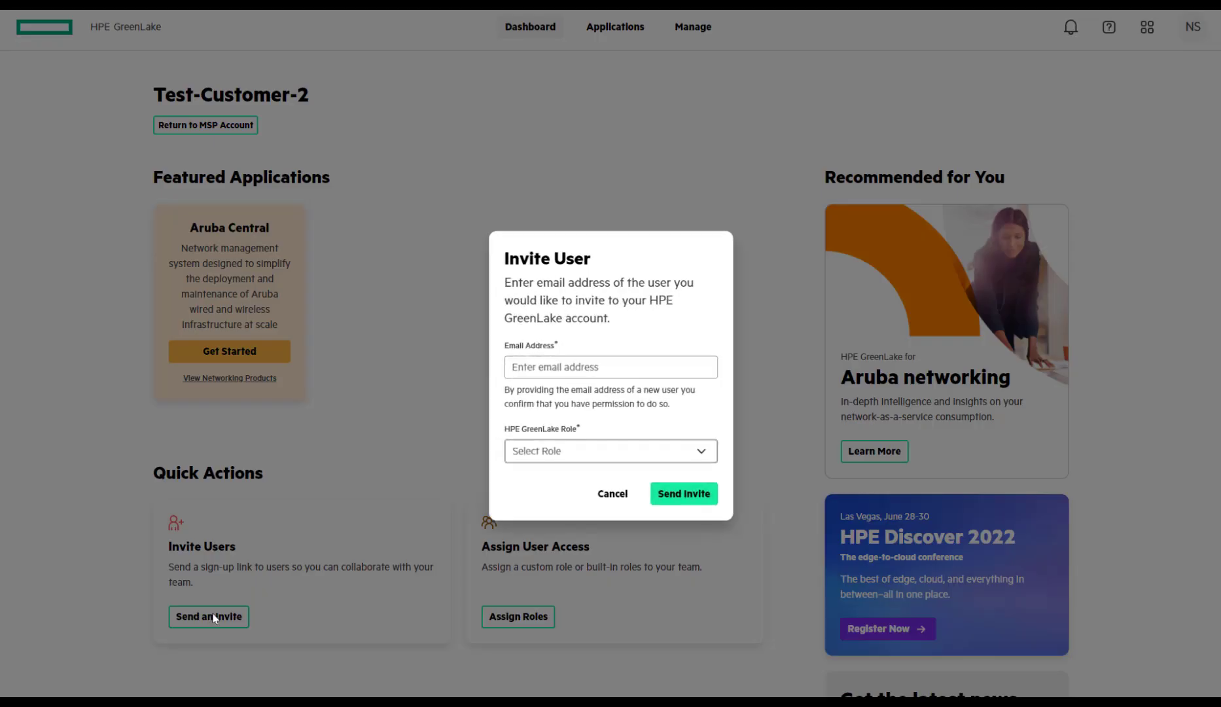
{"action": "left_click", "coordinate": [623, 367]}
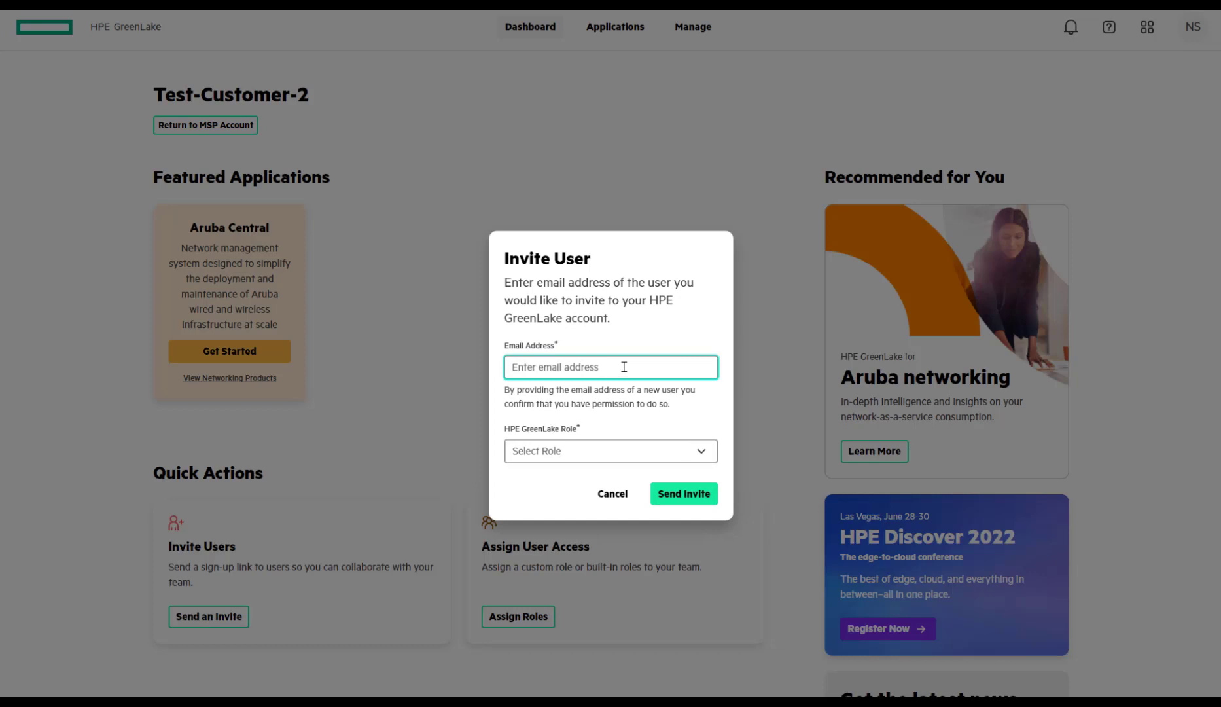
{"action": "left_click", "coordinate": [703, 453]}
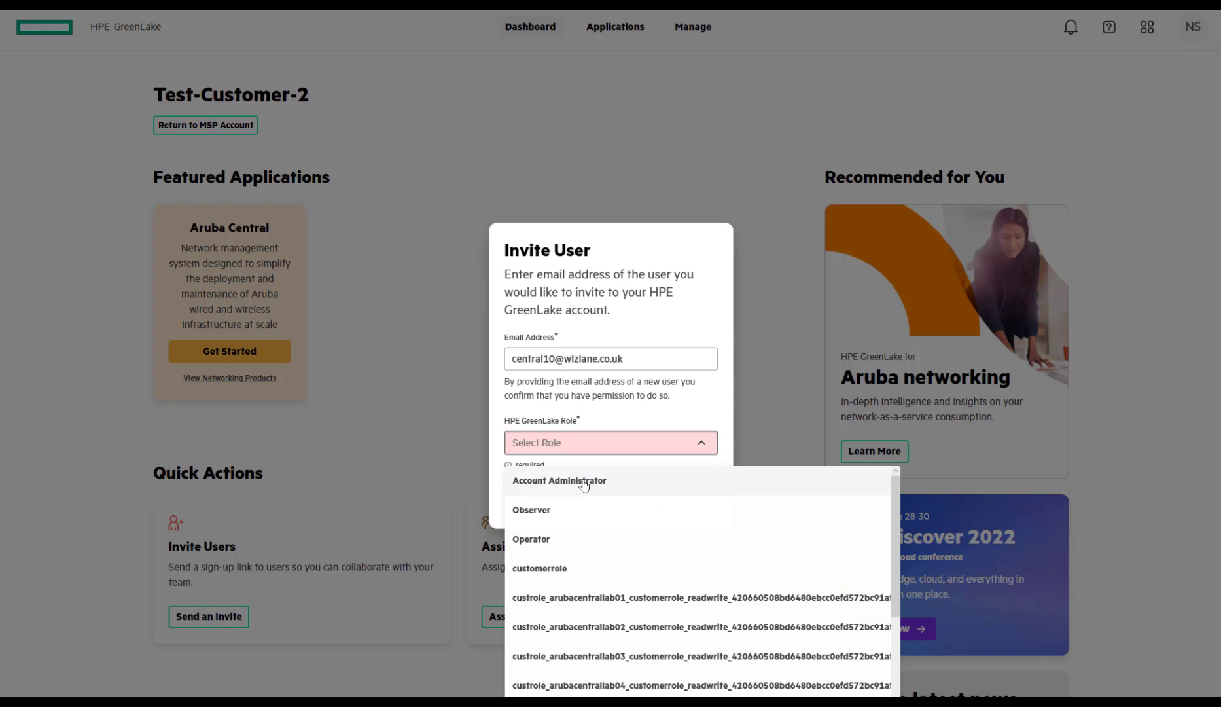
{"action": "left_click", "coordinate": [583, 484]}
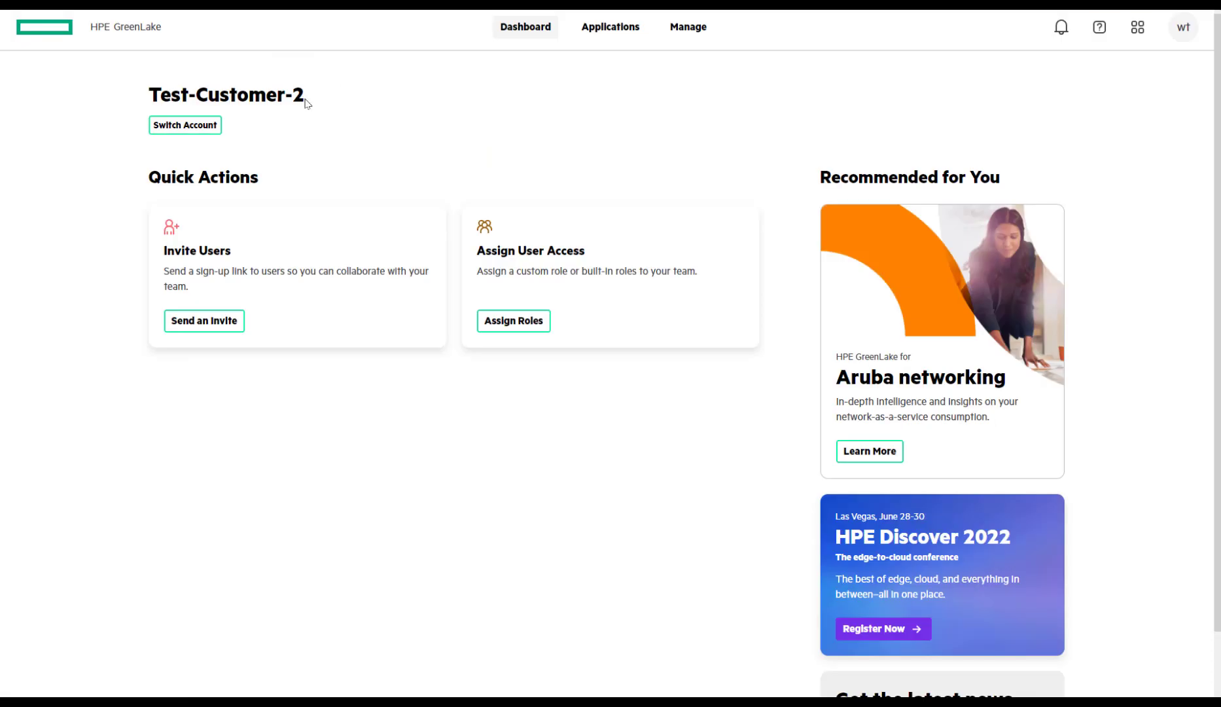
Sign the invited user out through the avatar menu, returning to the Test-Customer-2 dashboard.
{"action": "left_click_drag", "start_coordinate": [303, 94], "coordinate": [161, 94]}
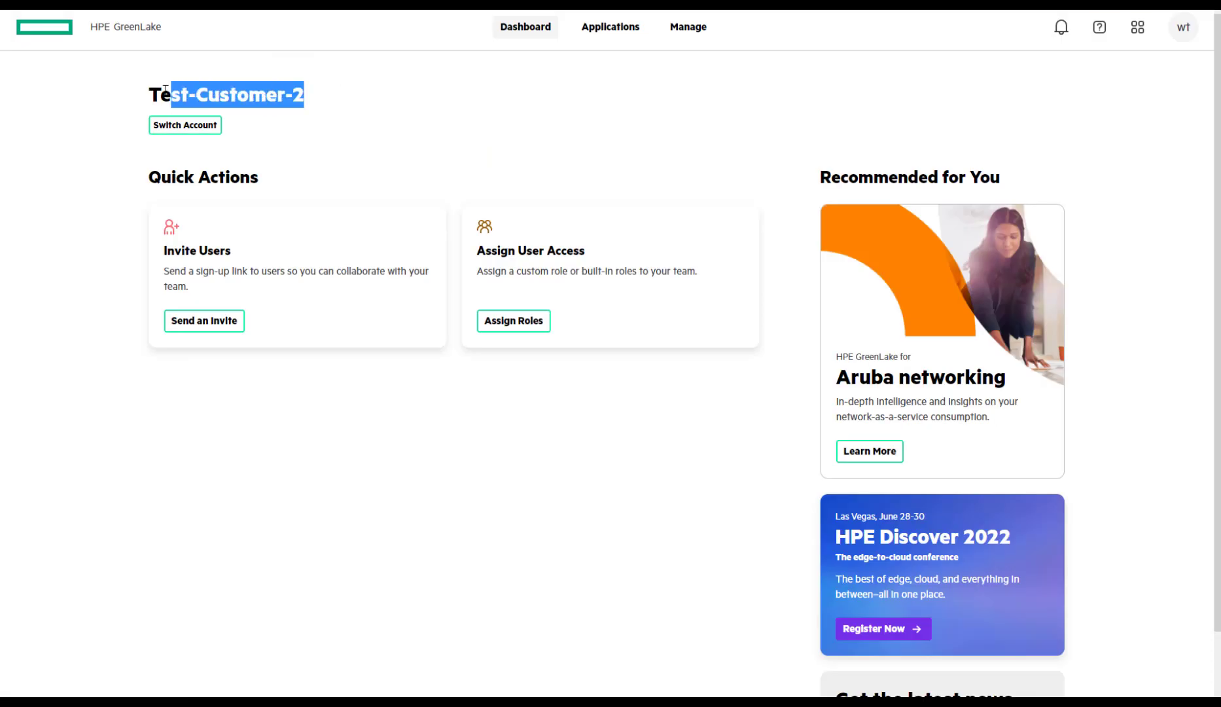
{"action": "left_click", "coordinate": [1184, 41]}
{"action": "left_click", "coordinate": [621, 33]}
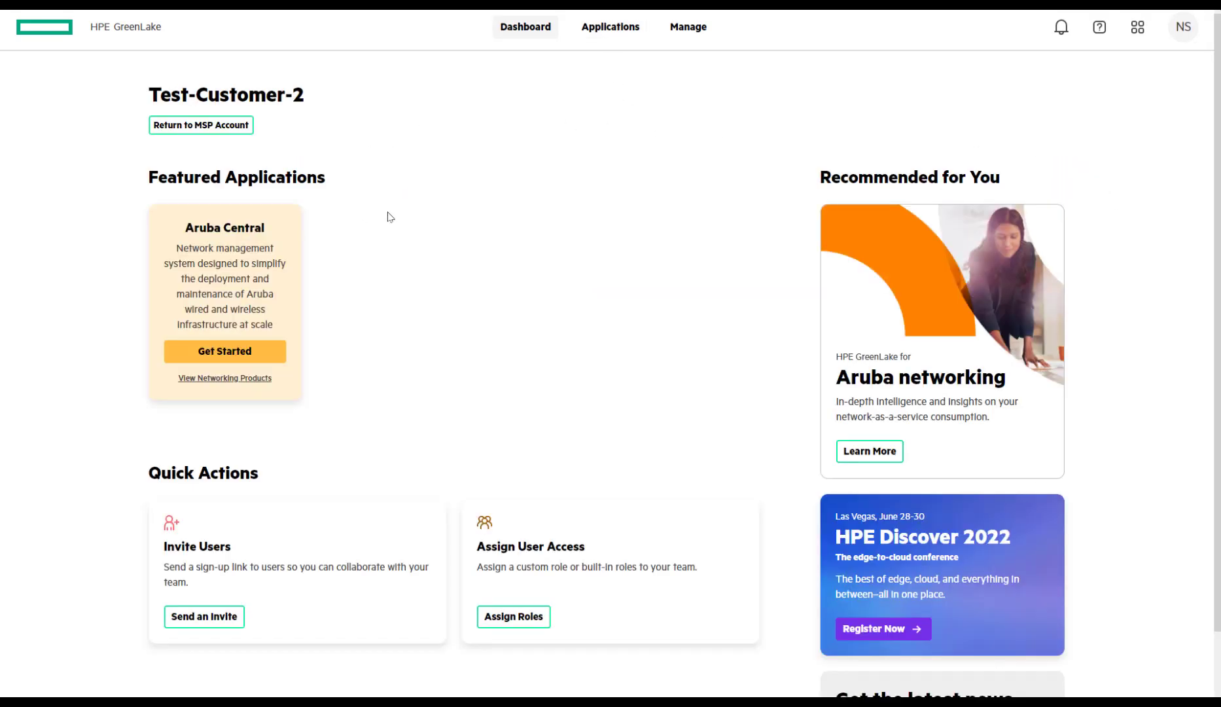
Browse the available applications and open the Aruba Central application details.
{"action": "left_click", "coordinate": [615, 30]}
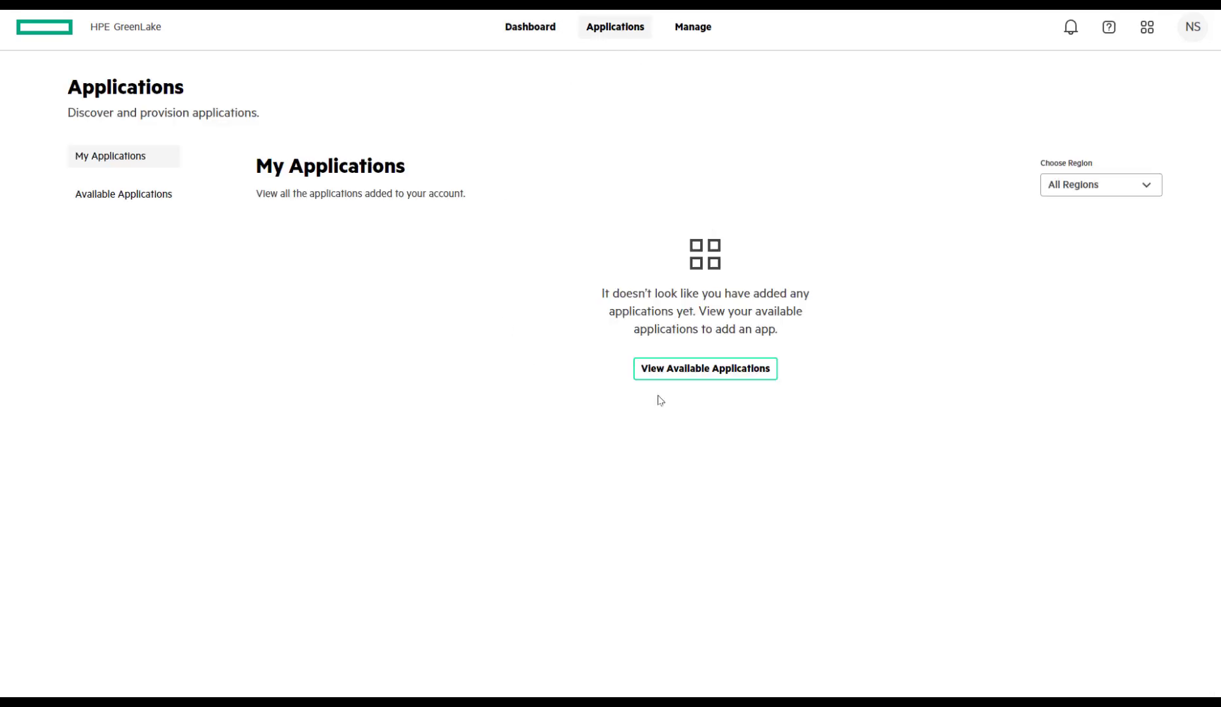
{"action": "left_click", "coordinate": [698, 372]}
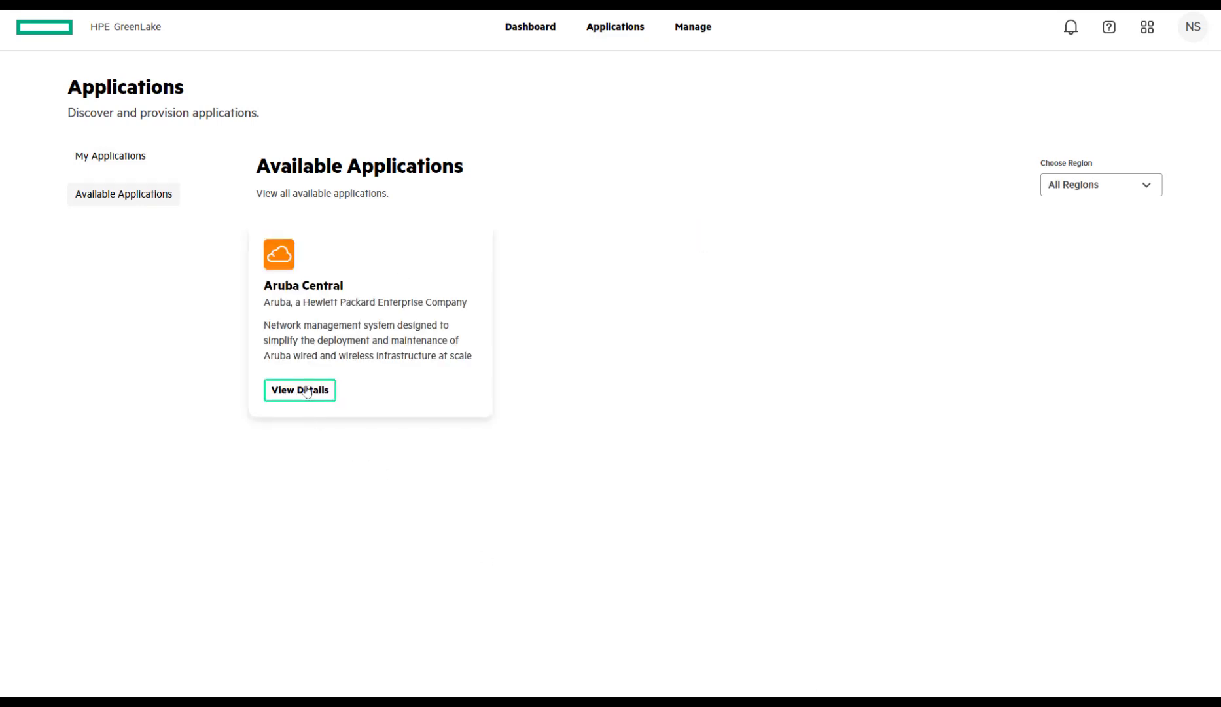
{"action": "left_click", "coordinate": [310, 400]}
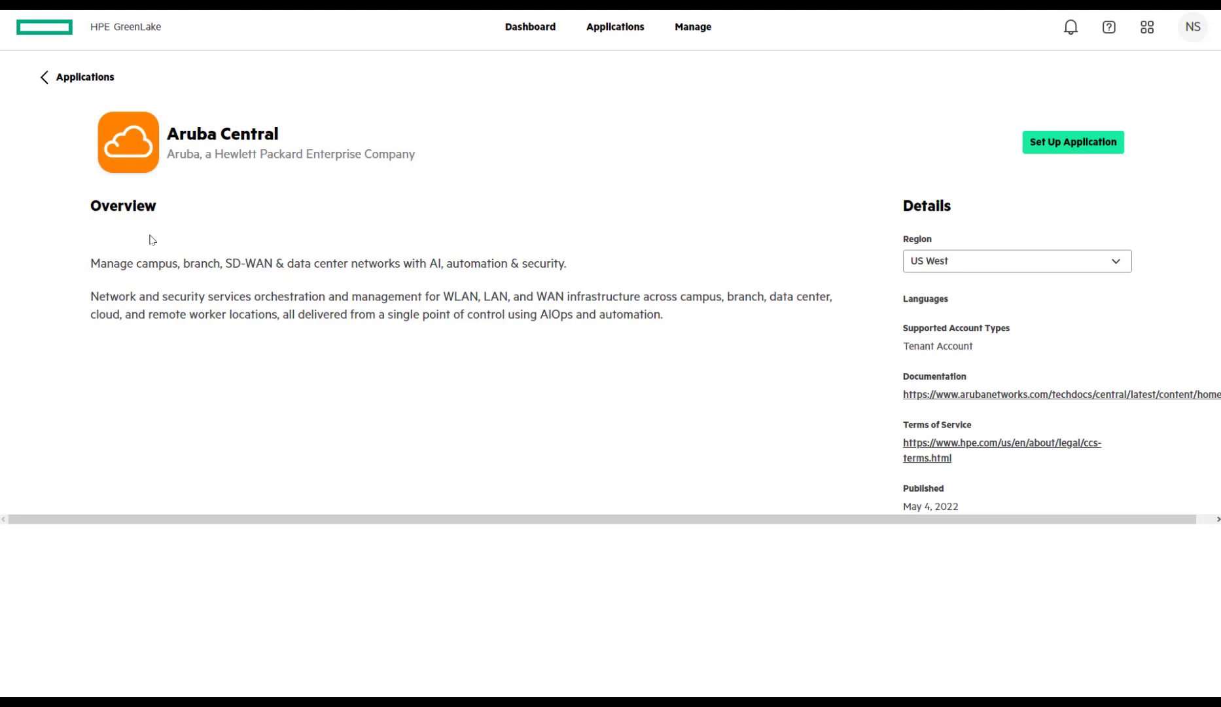
Deploy Aruba Central to the US West region, accepting the Terms of Service.
{"action": "left_click", "coordinate": [1073, 148]}
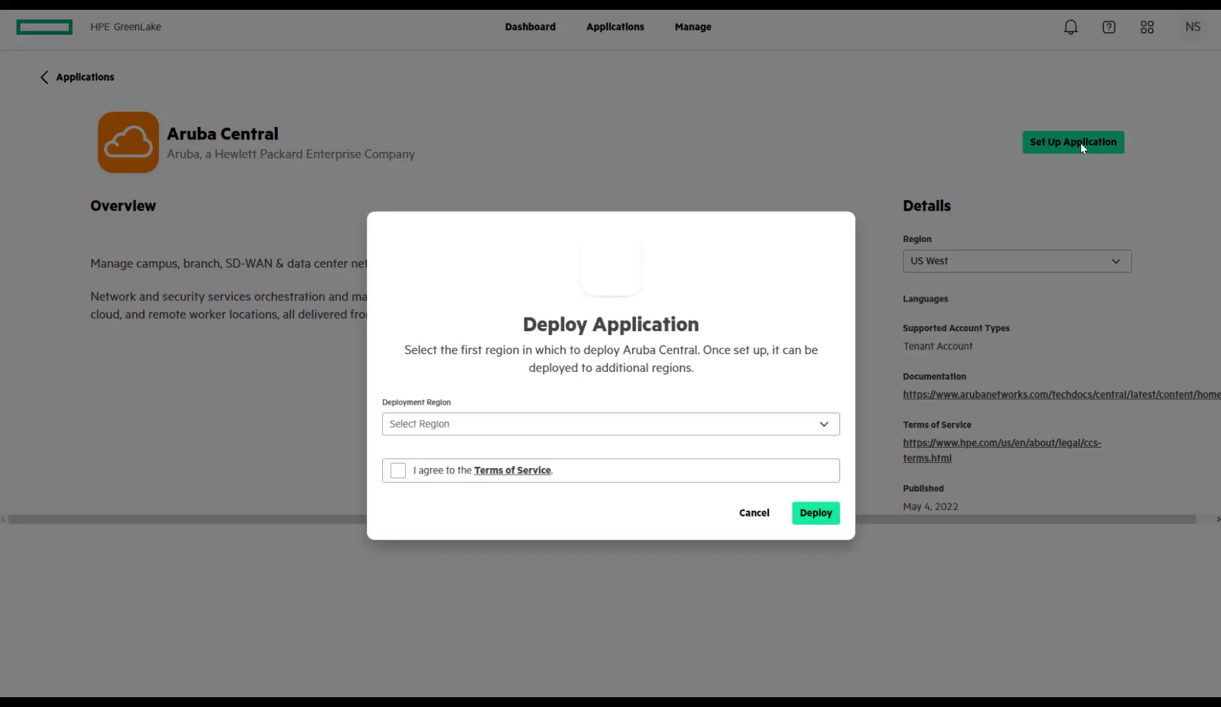
{"action": "left_click", "coordinate": [504, 427]}
{"action": "left_click", "coordinate": [412, 448]}
{"action": "left_click", "coordinate": [397, 470]}
{"action": "left_click", "coordinate": [817, 522]}
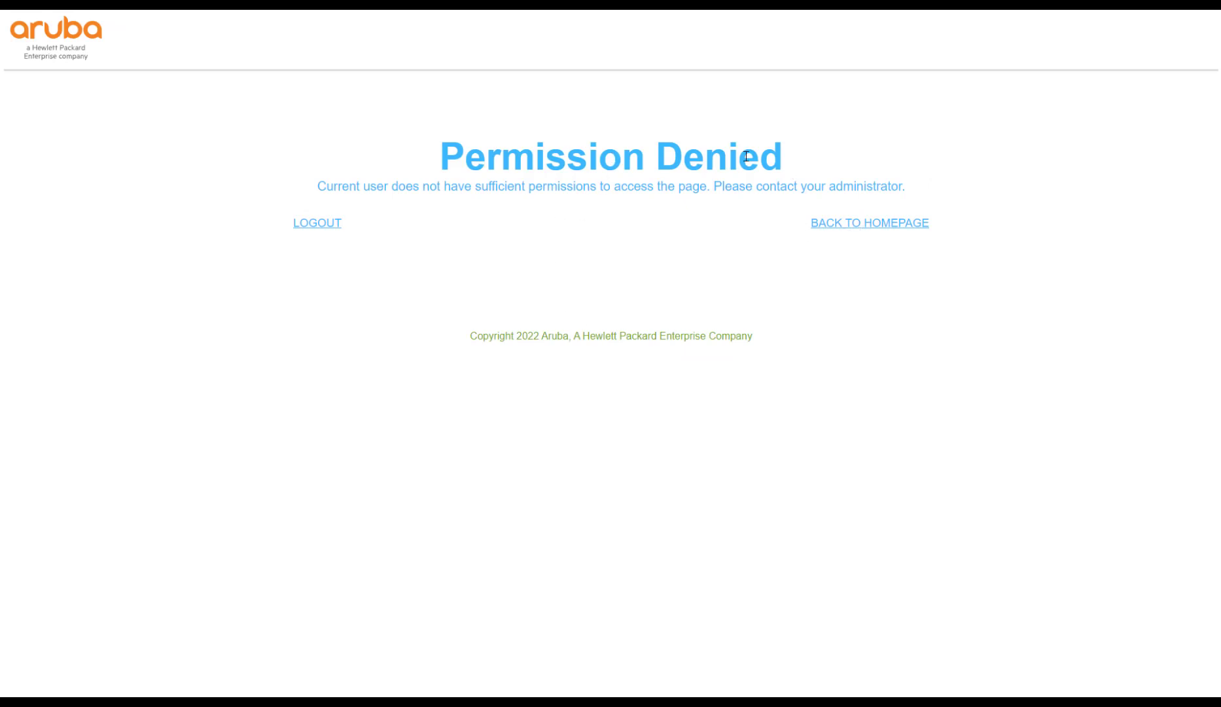
Return to the homepage and sign back in with the saved username and password.
{"action": "left_click", "coordinate": [855, 223]}
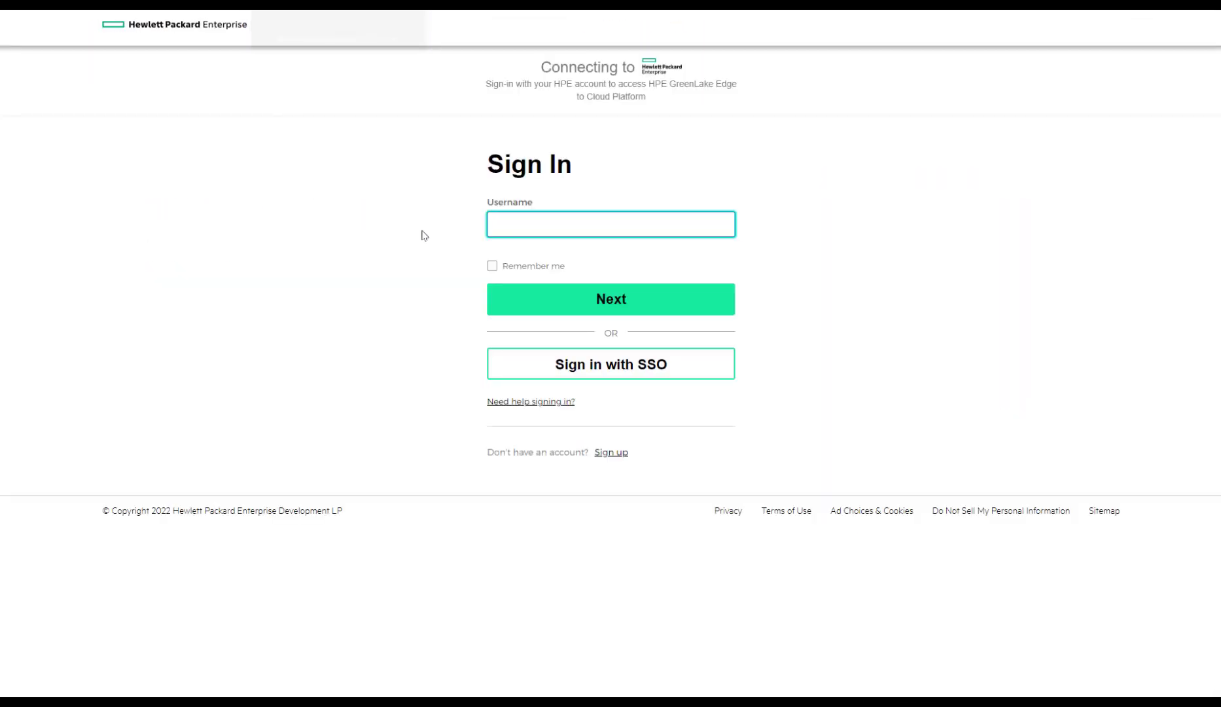
{"action": "left_click", "coordinate": [585, 222]}
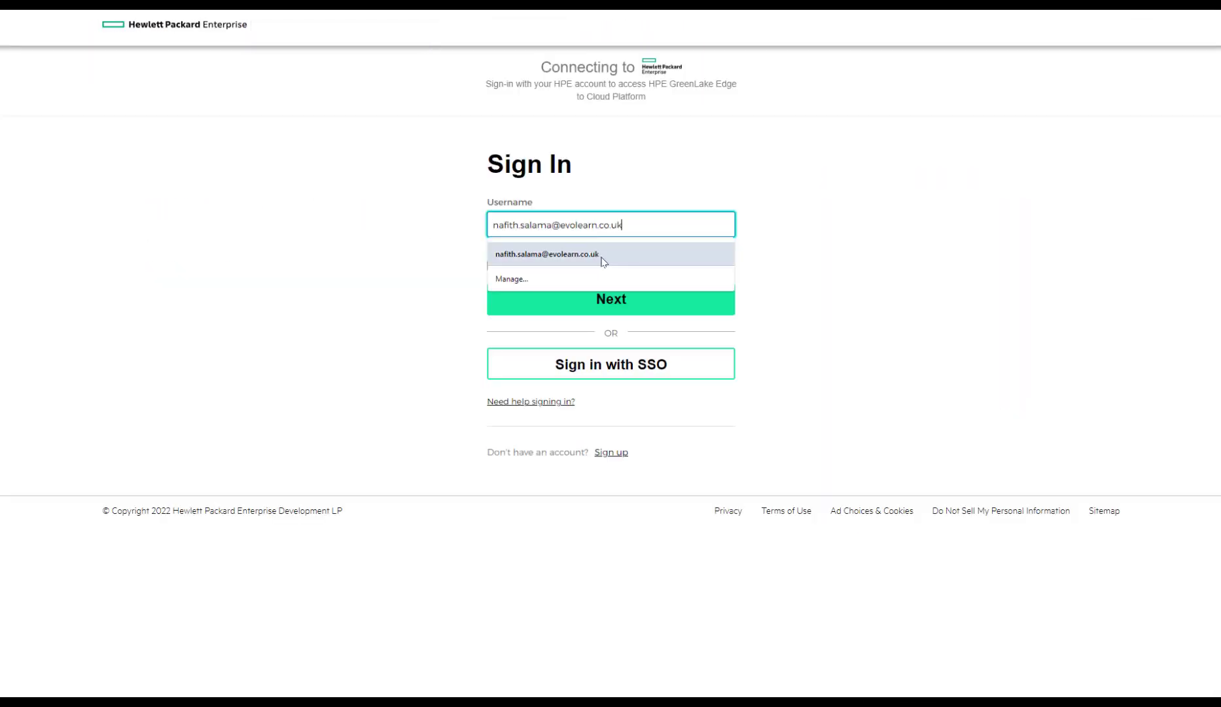
{"action": "left_click", "coordinate": [601, 257]}
{"action": "left_click", "coordinate": [635, 297]}
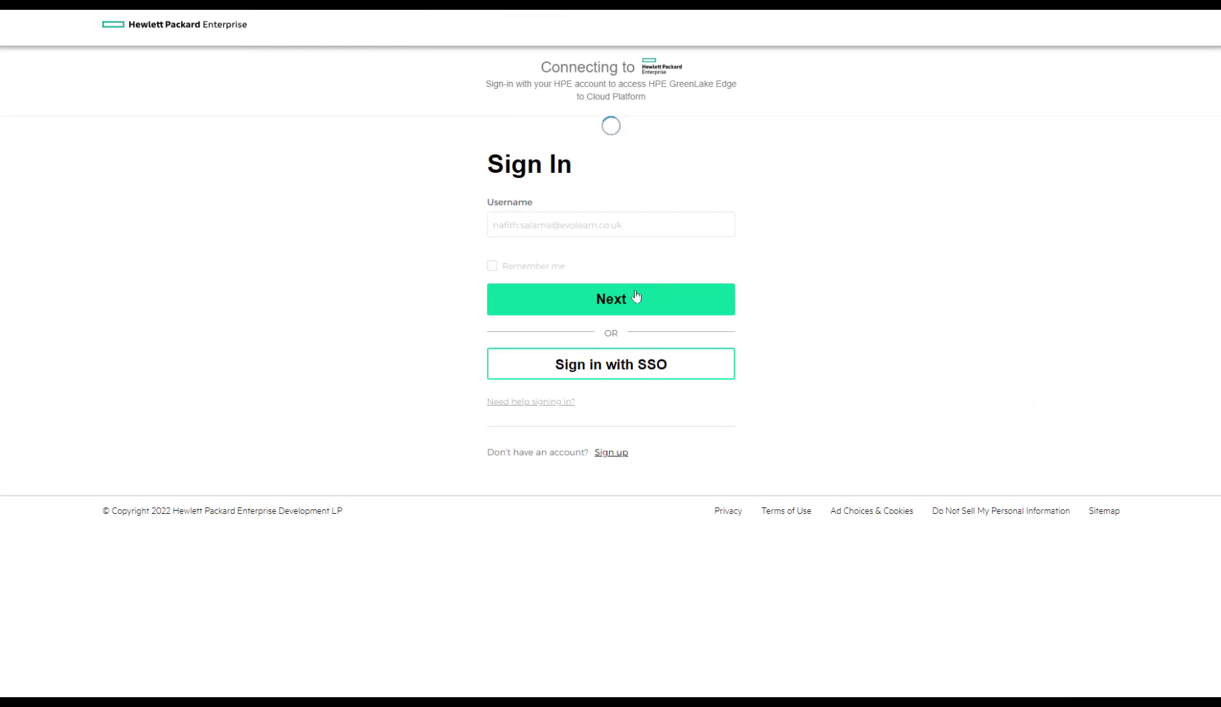
{"action": "left_click", "coordinate": [655, 342]}
{"action": "left_click", "coordinate": [611, 347]}
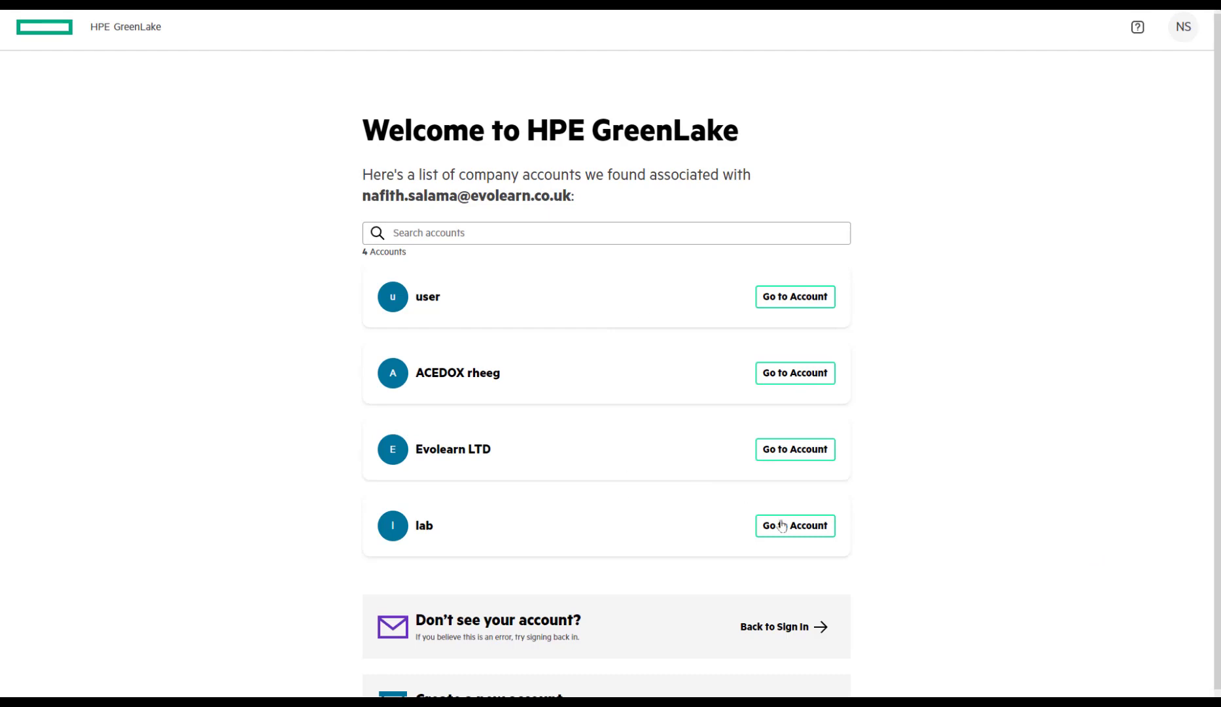
Enter lab, launch Test-Customer-2 from Customers, and open Identity & Access Assignments.
{"action": "left_click", "coordinate": [785, 526]}
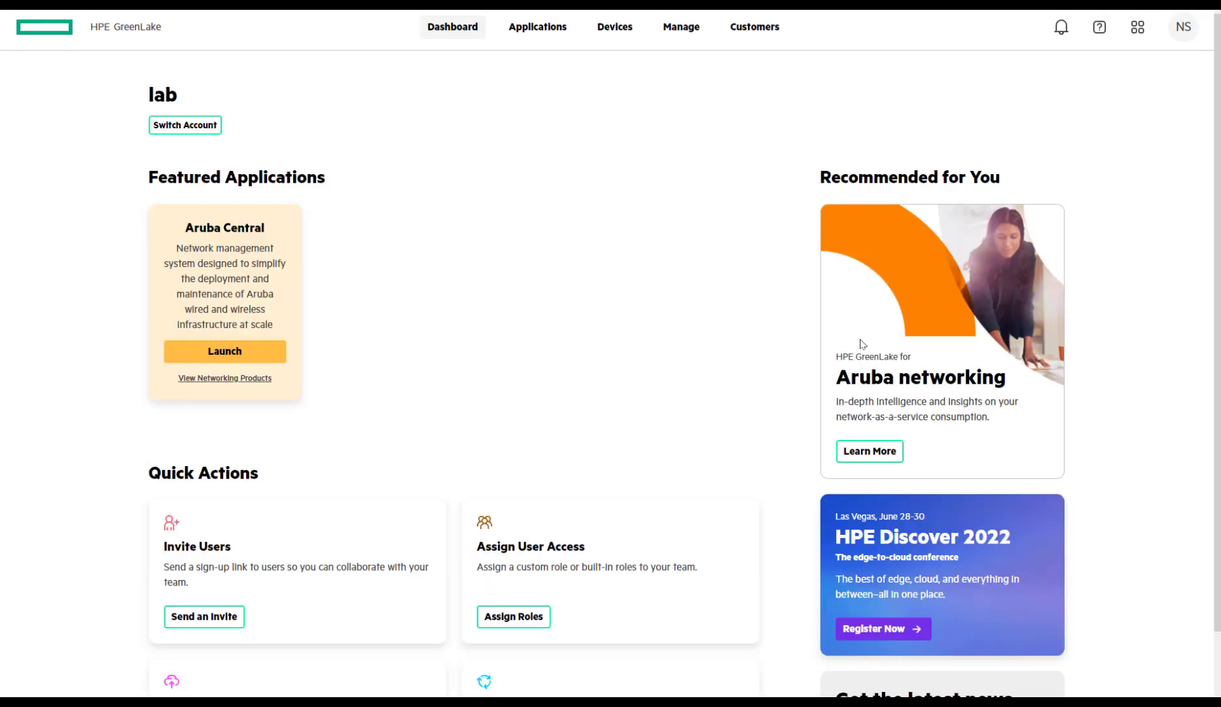
{"action": "left_click", "coordinate": [743, 25]}
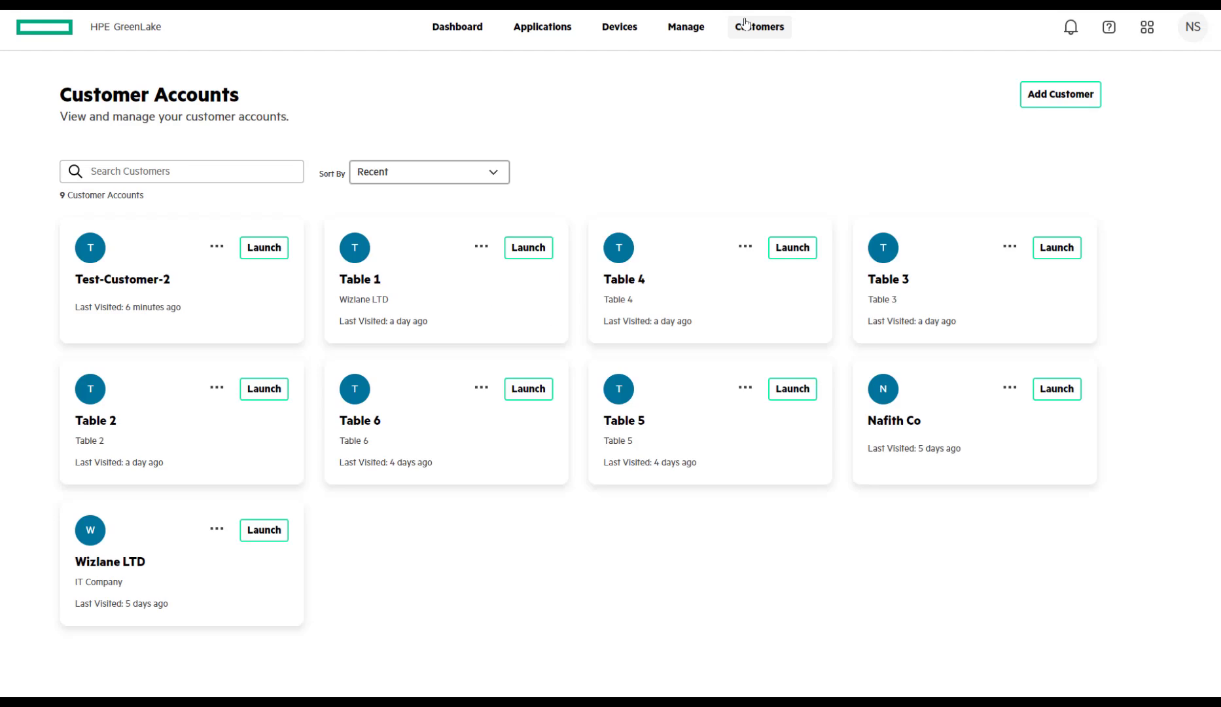
{"action": "left_click", "coordinate": [265, 248]}
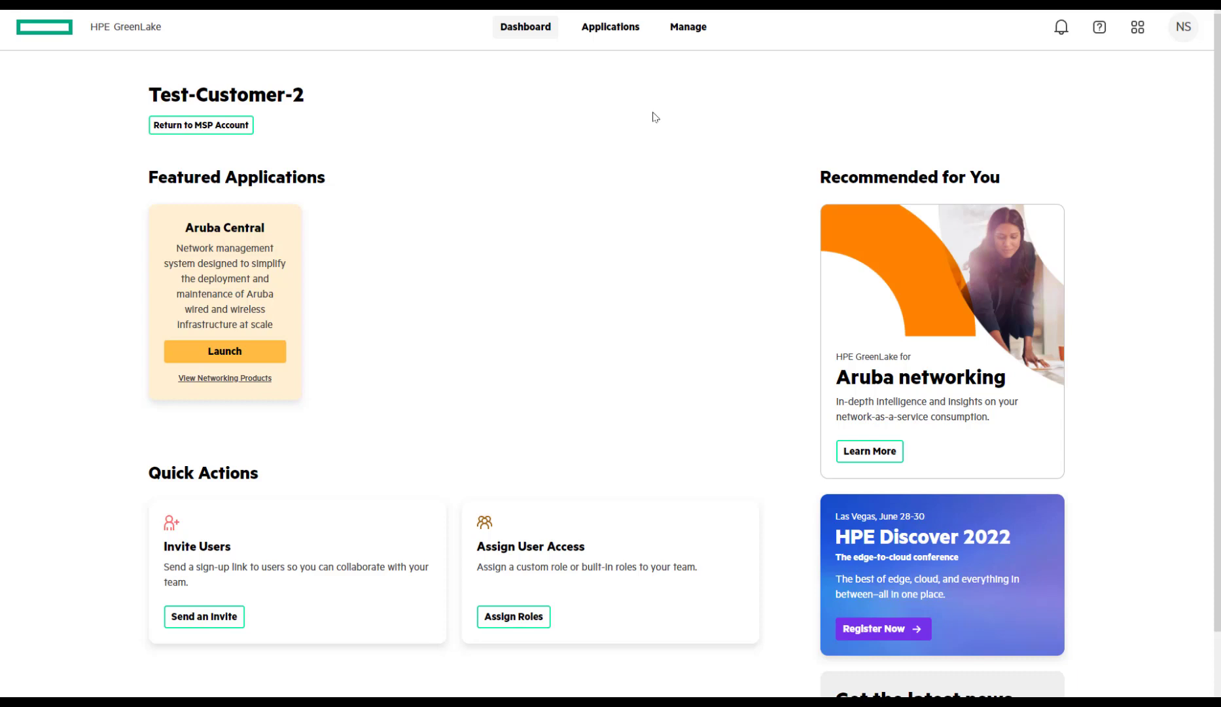
{"action": "left_click", "coordinate": [697, 37]}
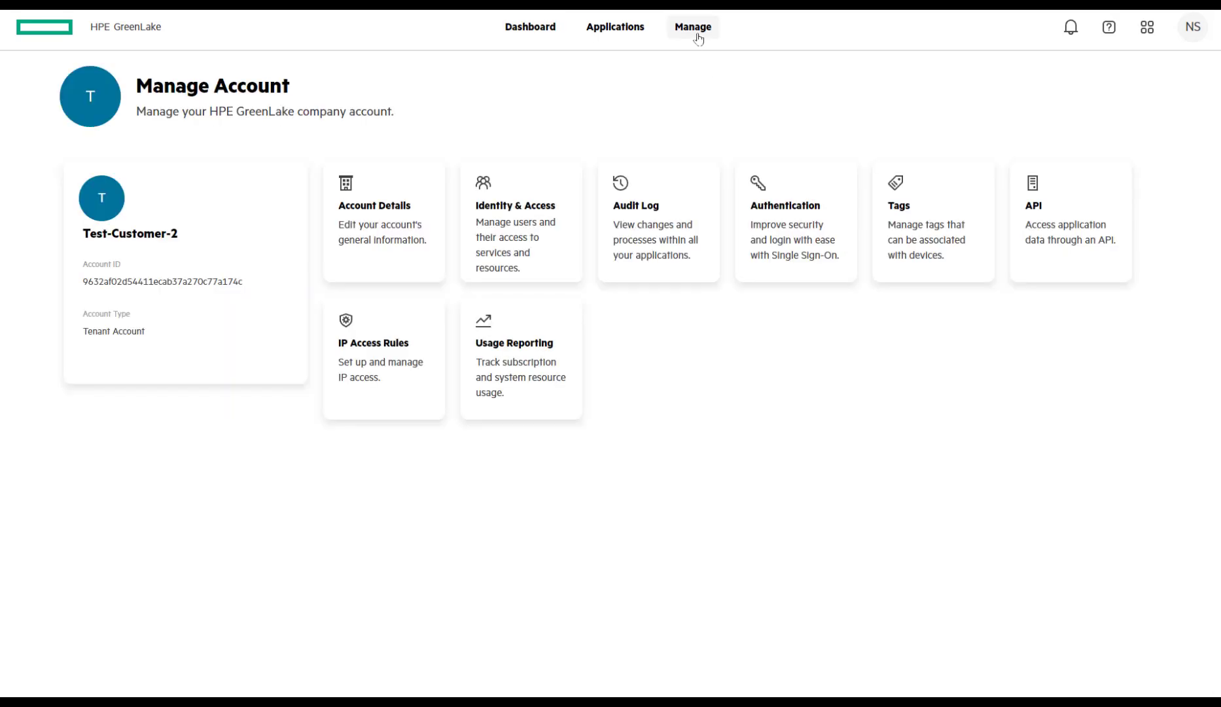
{"action": "left_click", "coordinate": [498, 216]}
{"action": "left_click", "coordinate": [368, 511]}
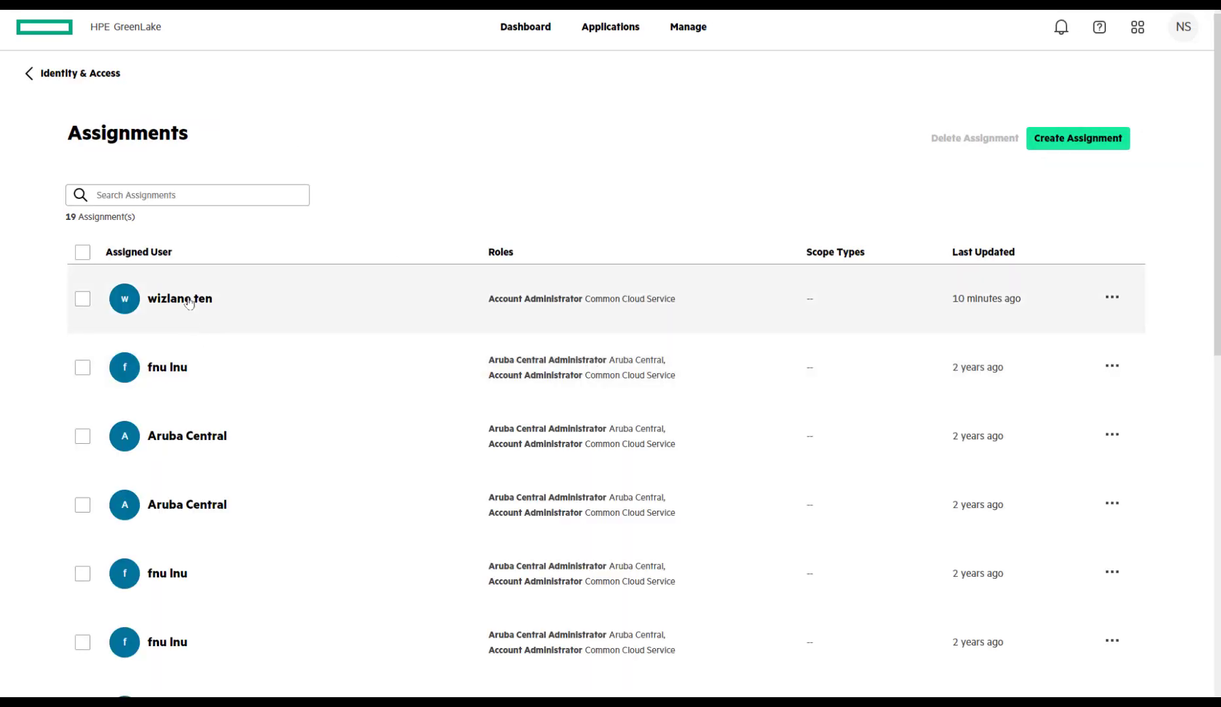
Open wizlane ten's user details and start adding roles to its Account Administrator assignment.
{"action": "left_click", "coordinate": [188, 306]}
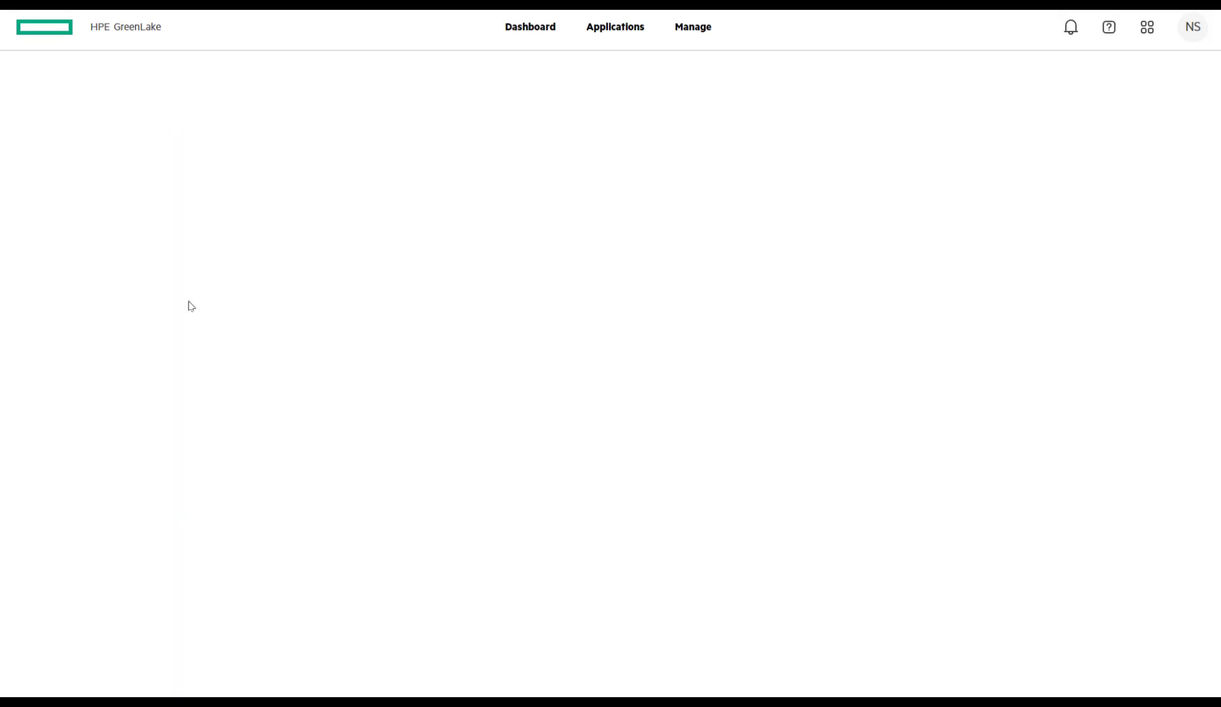
{"action": "left_click", "coordinate": [1146, 130]}
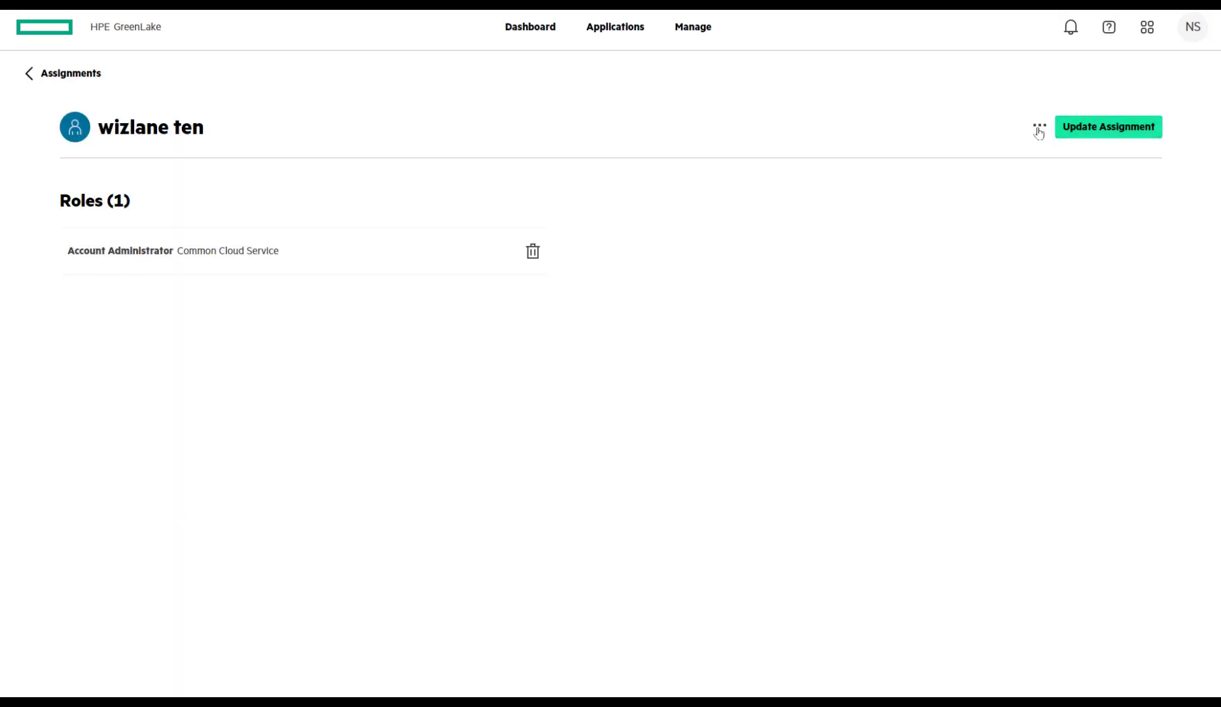
{"action": "left_click", "coordinate": [1039, 127]}
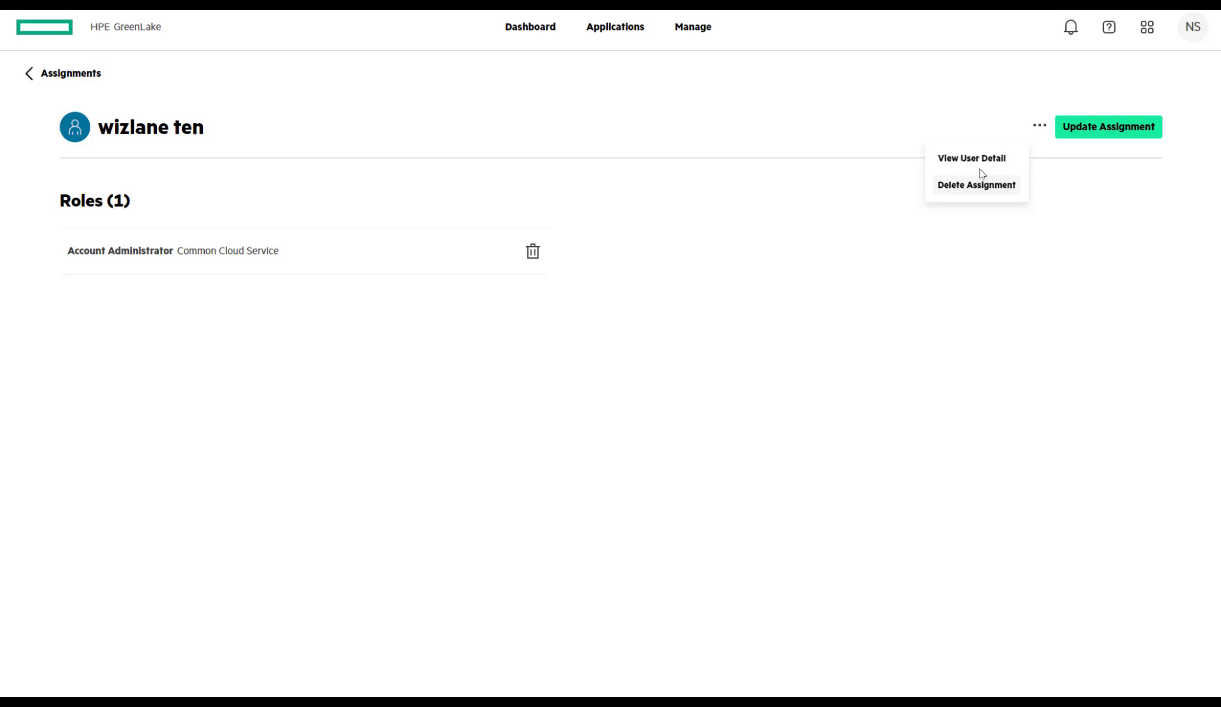
{"action": "left_click", "coordinate": [983, 162]}
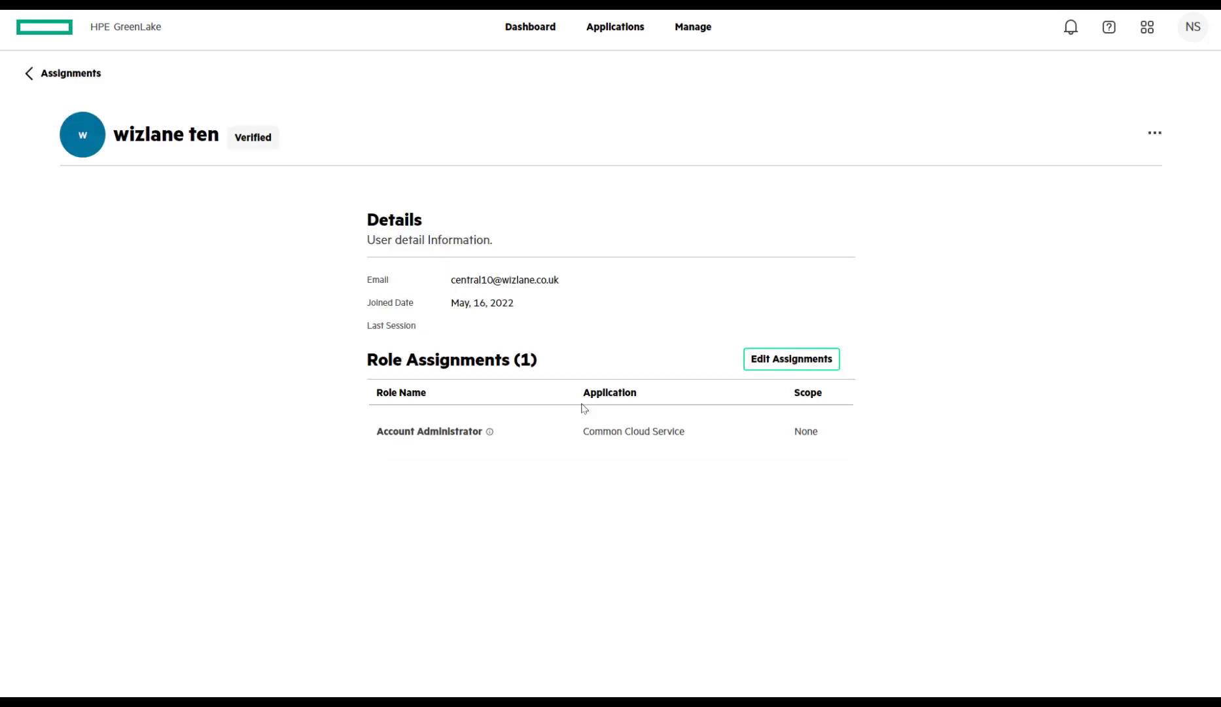
{"action": "left_click", "coordinate": [803, 358]}
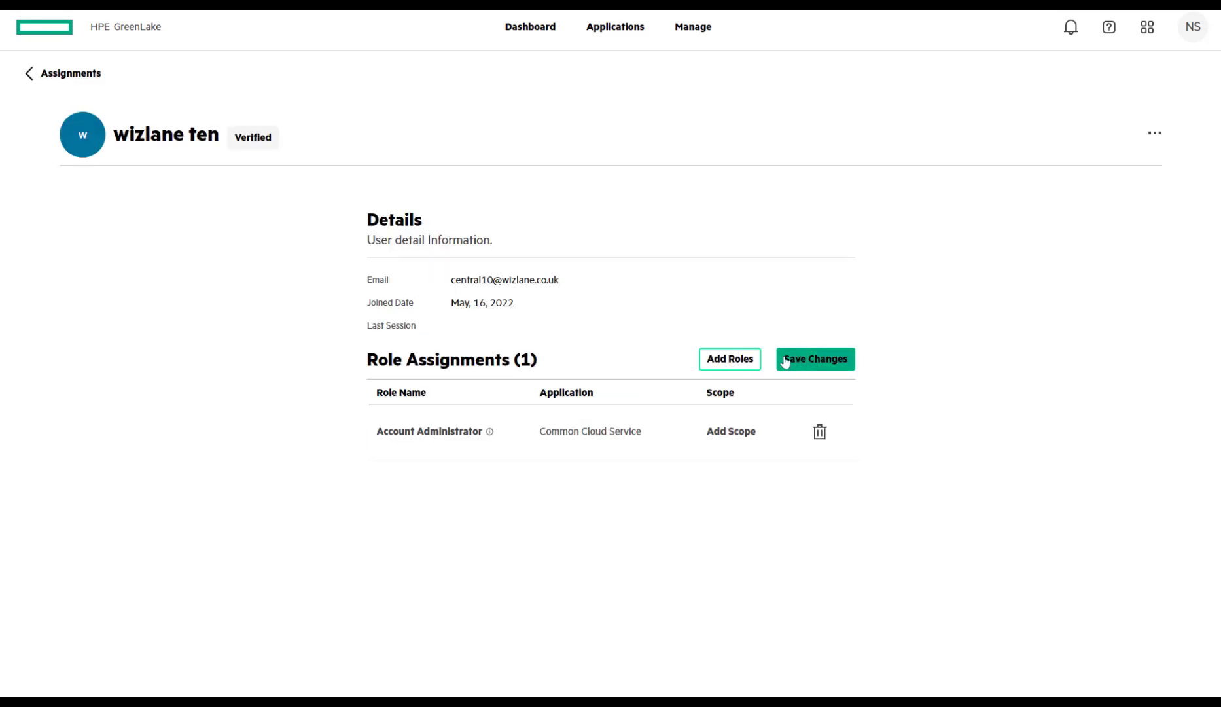
{"action": "left_click", "coordinate": [729, 358]}
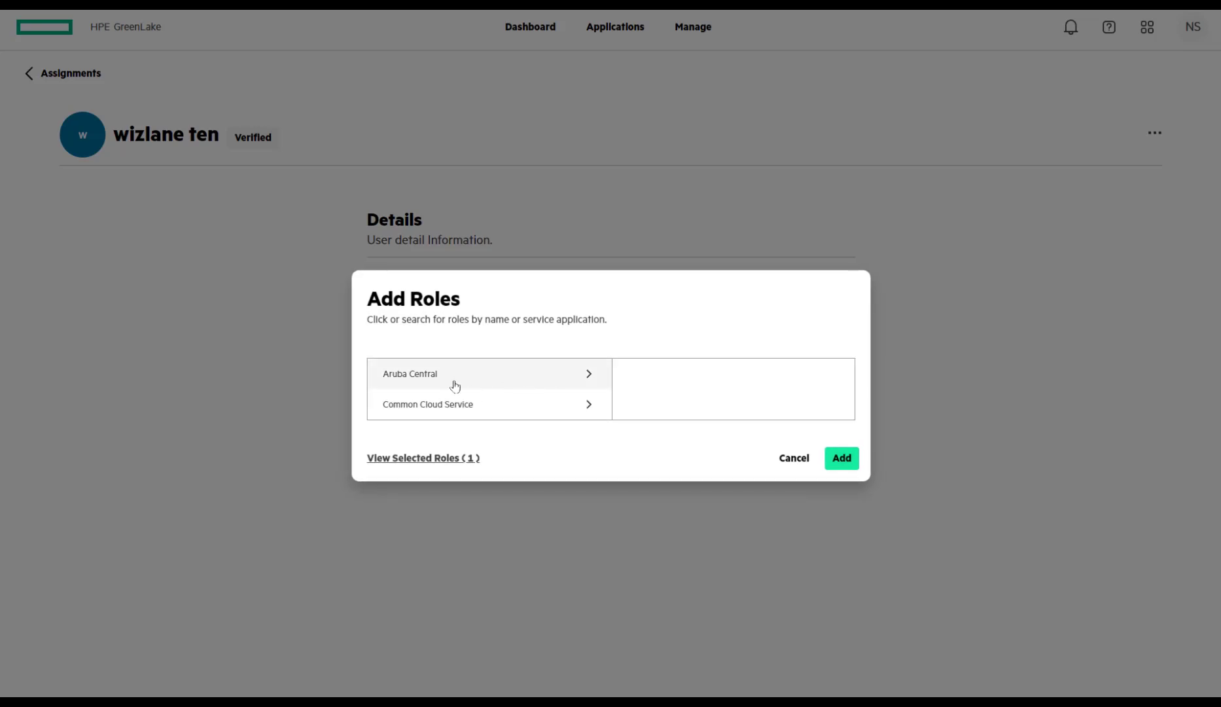
Add the Aruba Central Administrator role for Aruba Central to wizlane ten.
{"action": "left_click", "coordinate": [433, 385]}
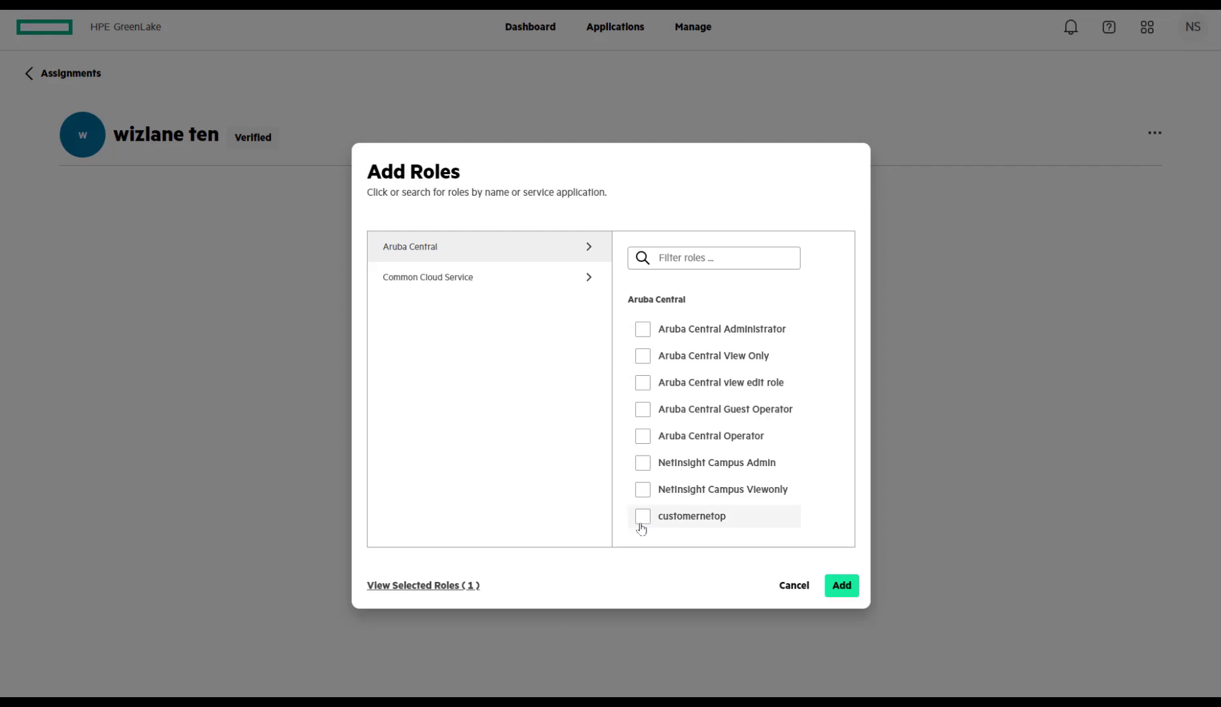
{"action": "left_click", "coordinate": [642, 331]}
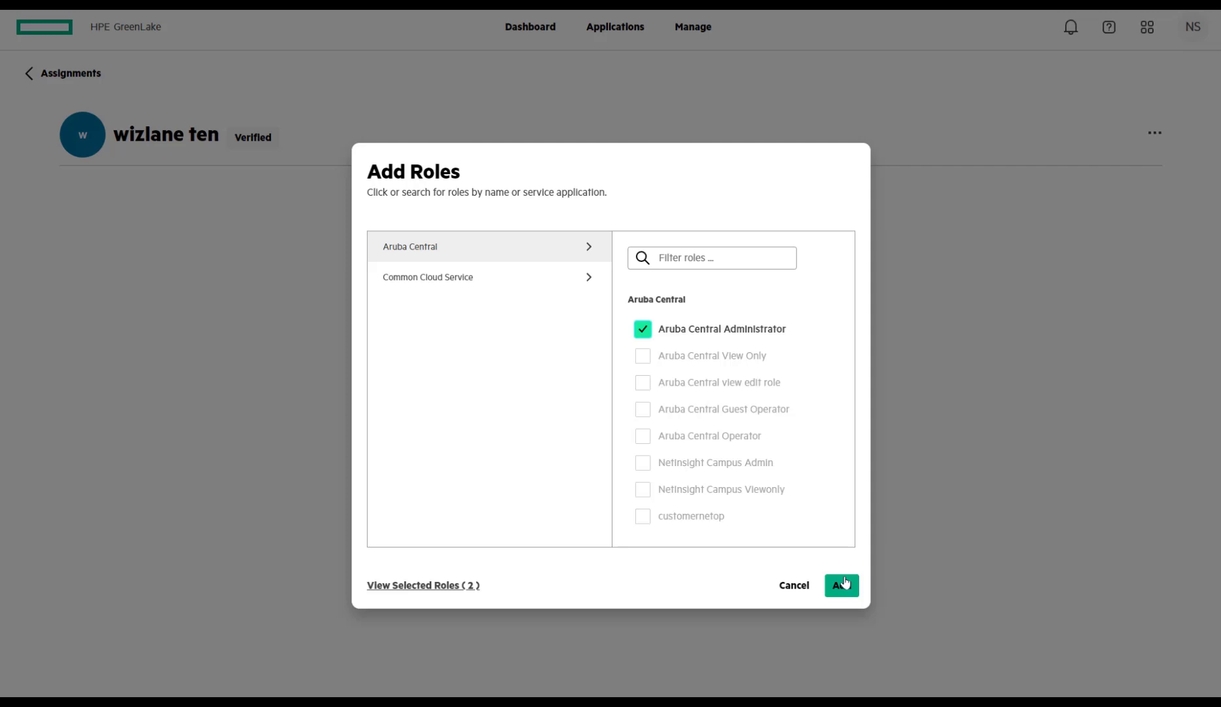
{"action": "left_click", "coordinate": [486, 283]}
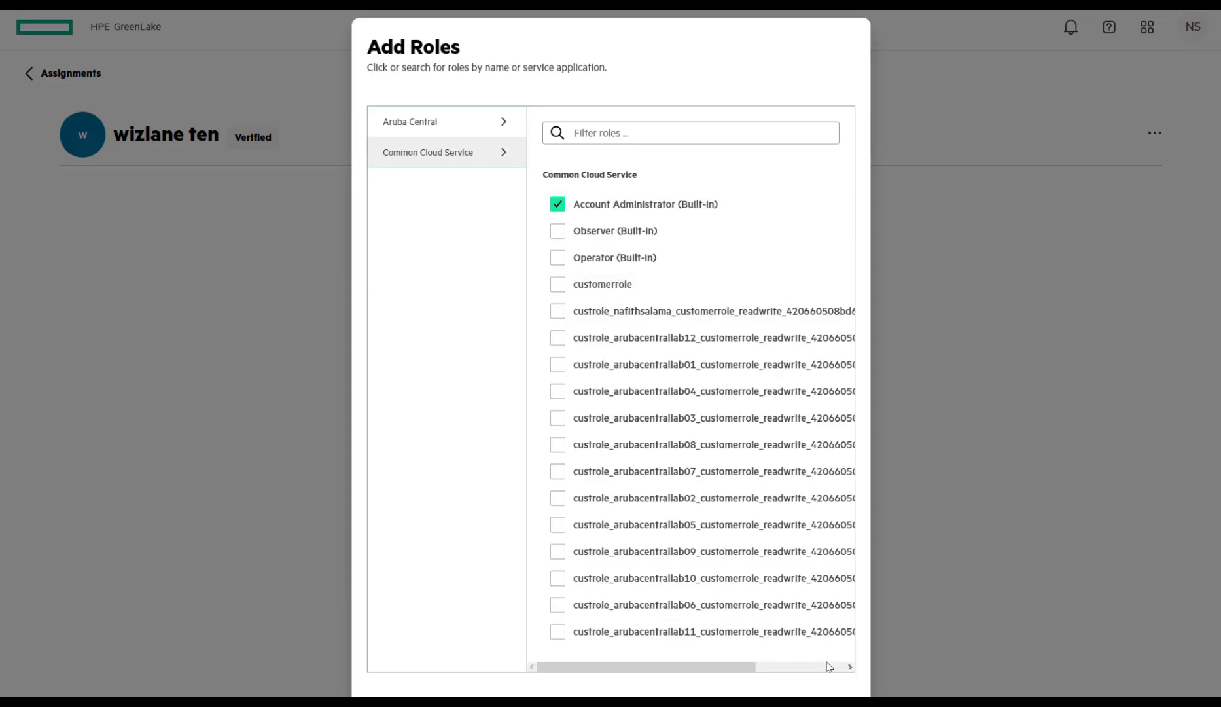
{"action": "left_click", "coordinate": [787, 627]}
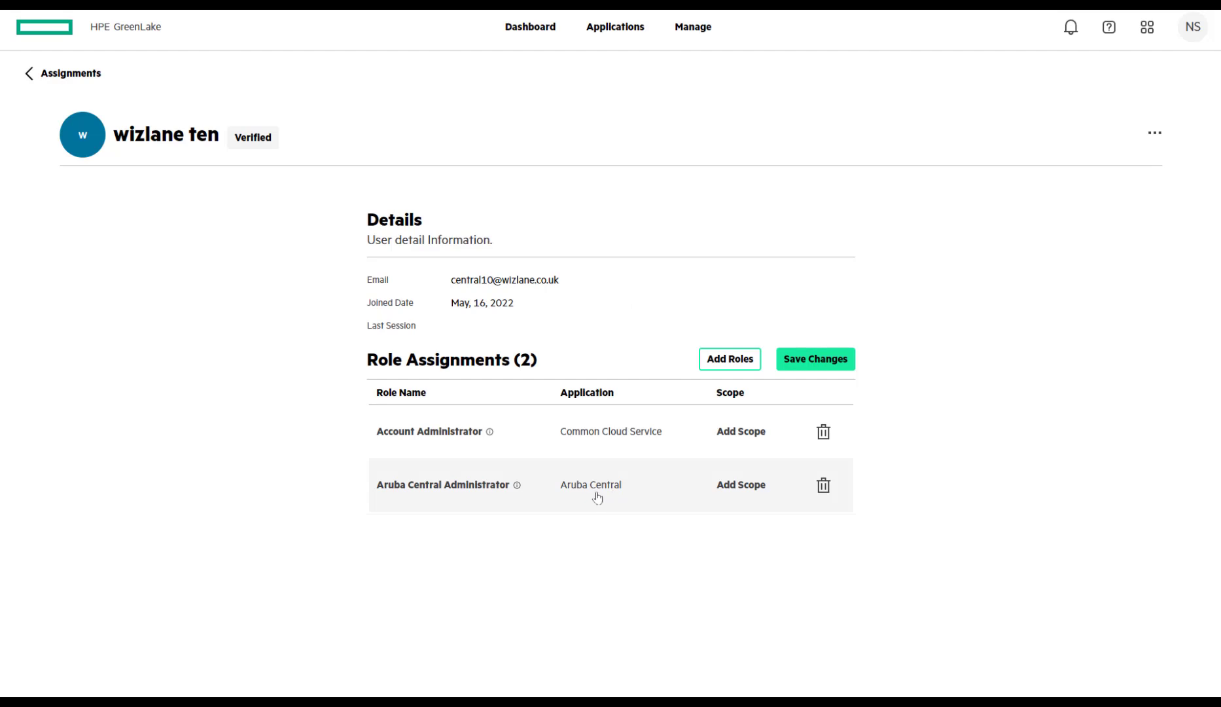
{"action": "left_click", "coordinate": [751, 488]}
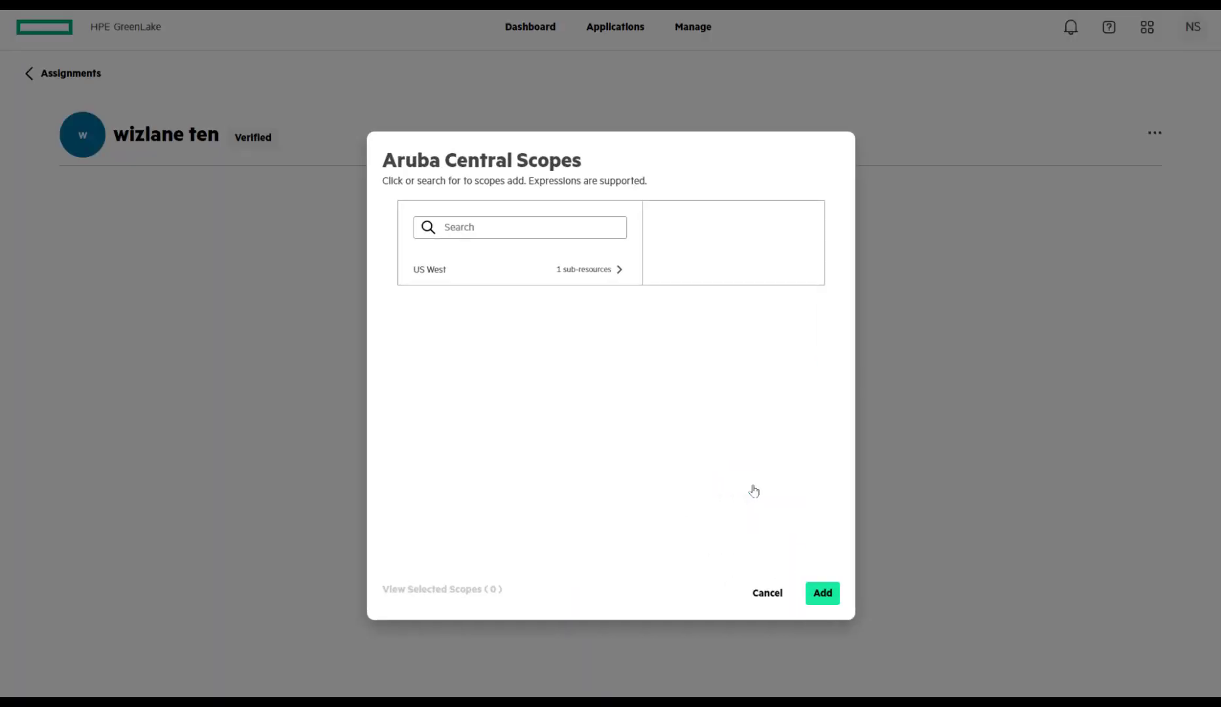
Limit Aruba Central Administrator to the allgroups scope under US West and save the assignments.
{"action": "left_click", "coordinate": [597, 269]}
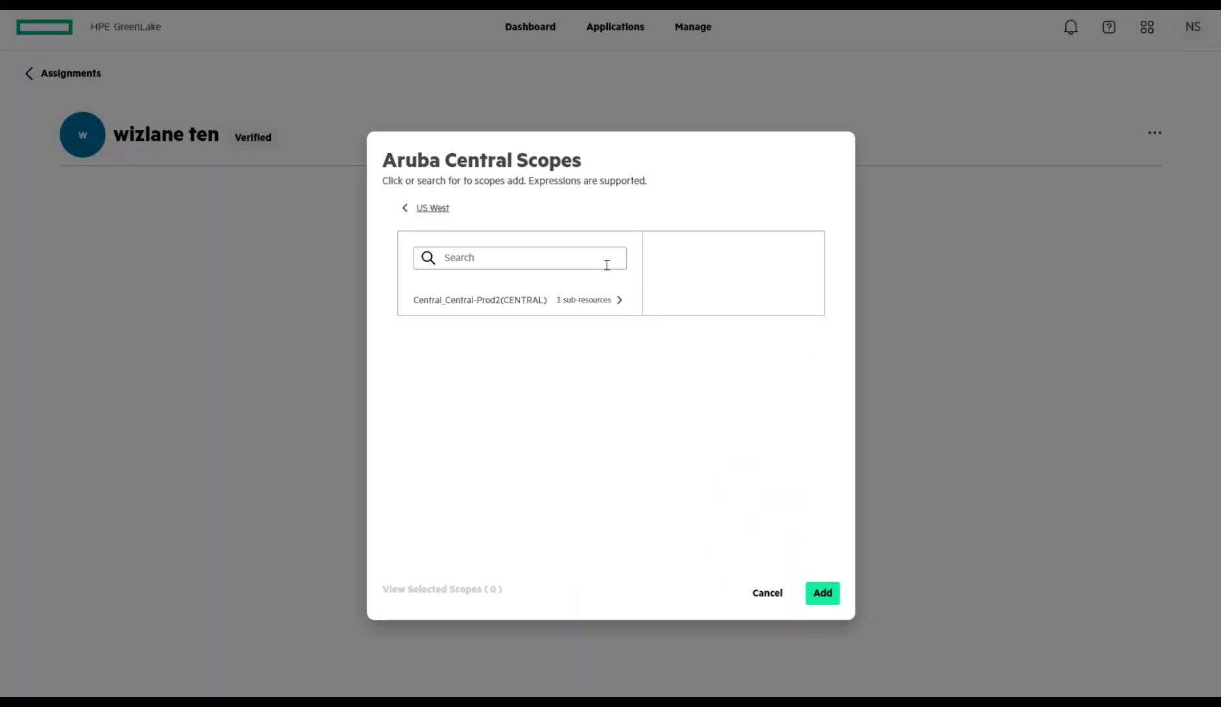
{"action": "left_click", "coordinate": [608, 301]}
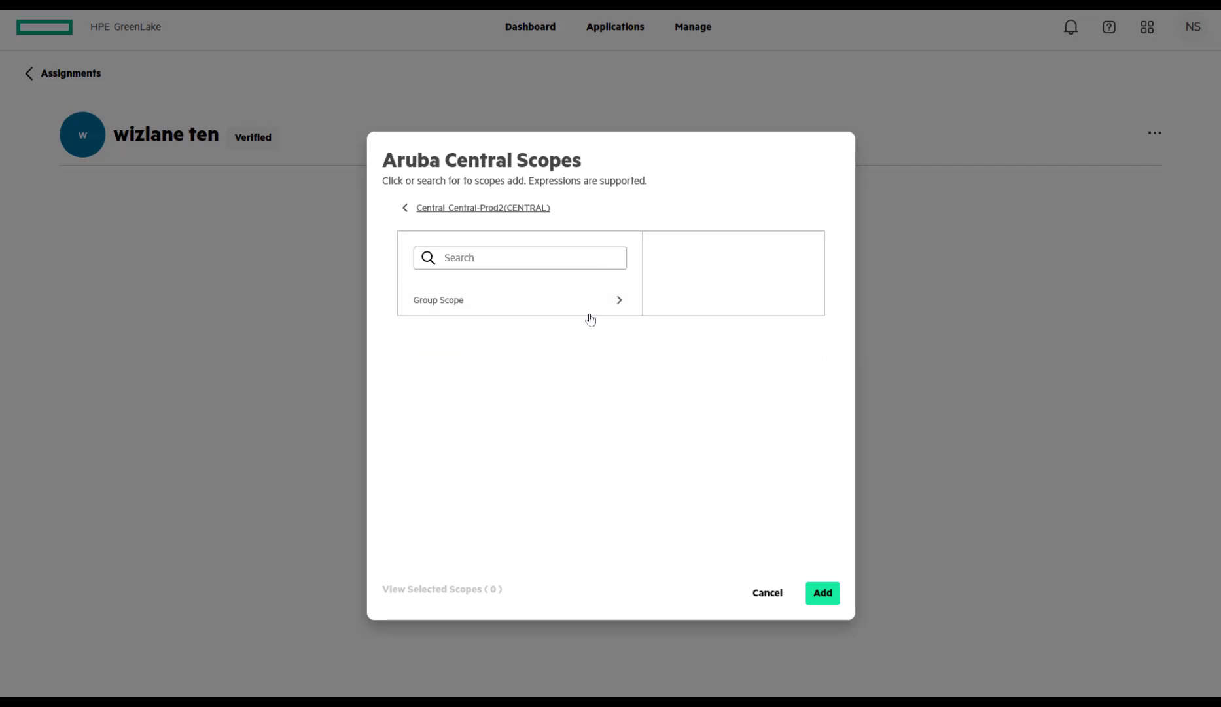
{"action": "left_click", "coordinate": [609, 304]}
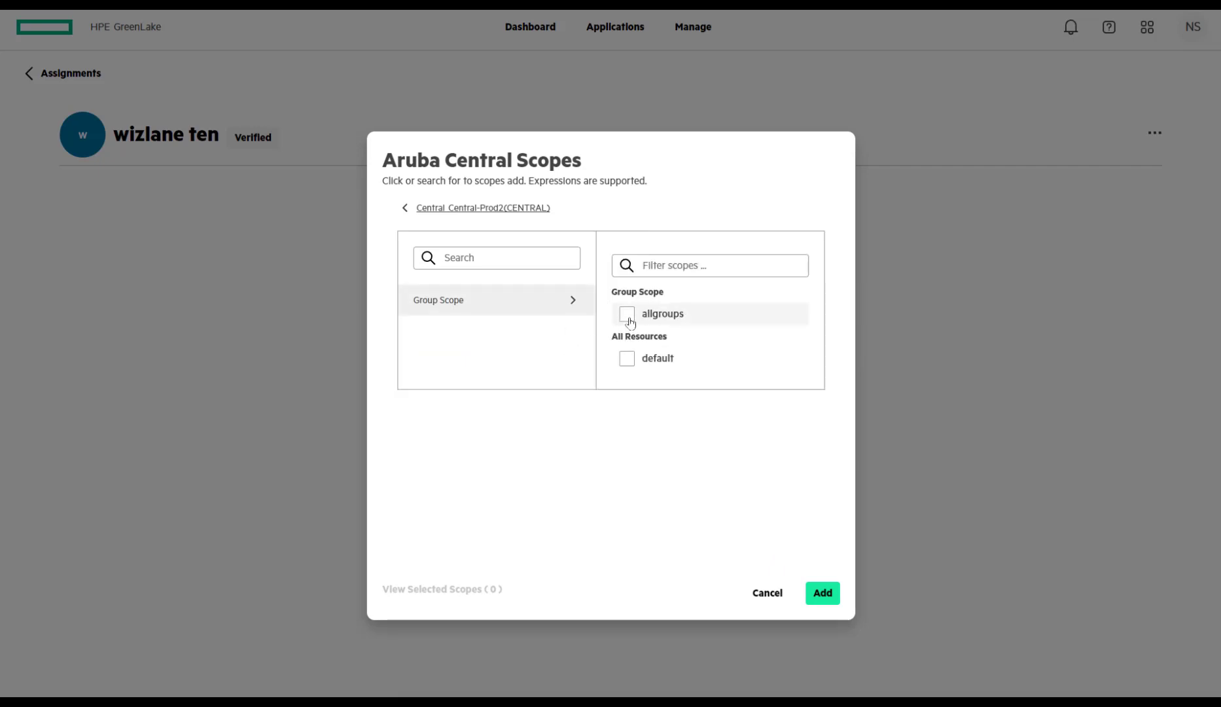
{"action": "left_click", "coordinate": [626, 315]}
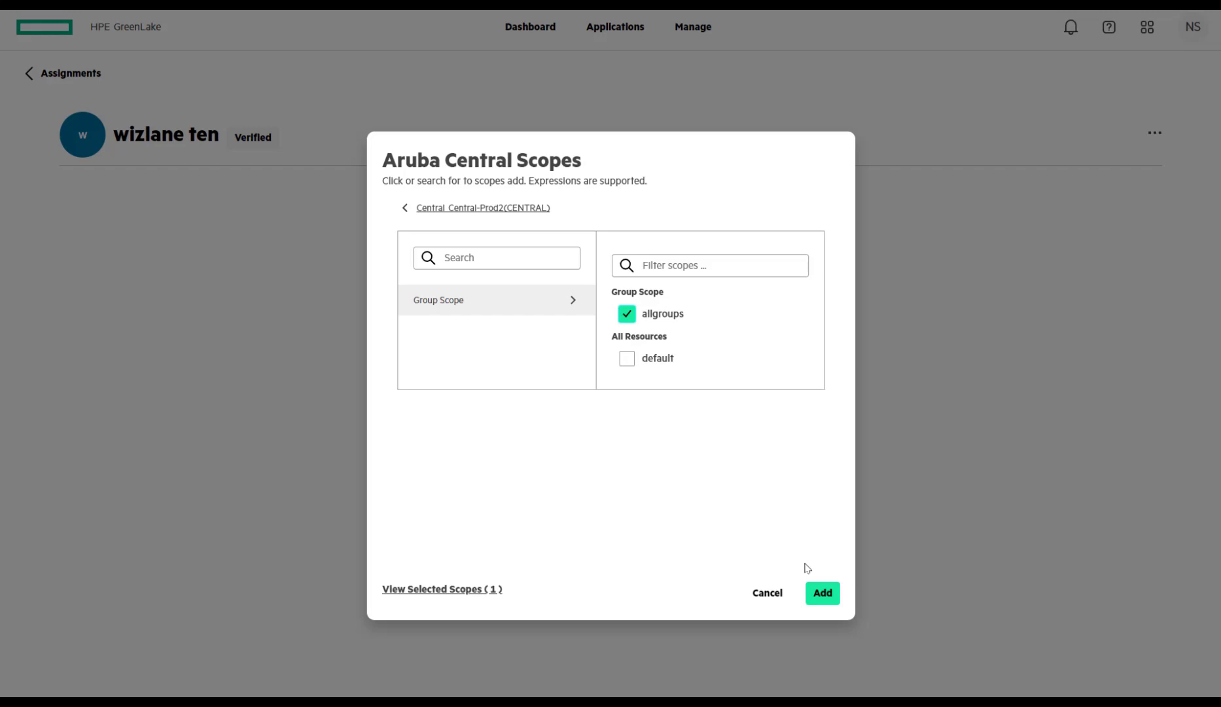
{"action": "left_click", "coordinate": [827, 595]}
{"action": "left_click", "coordinate": [828, 366]}
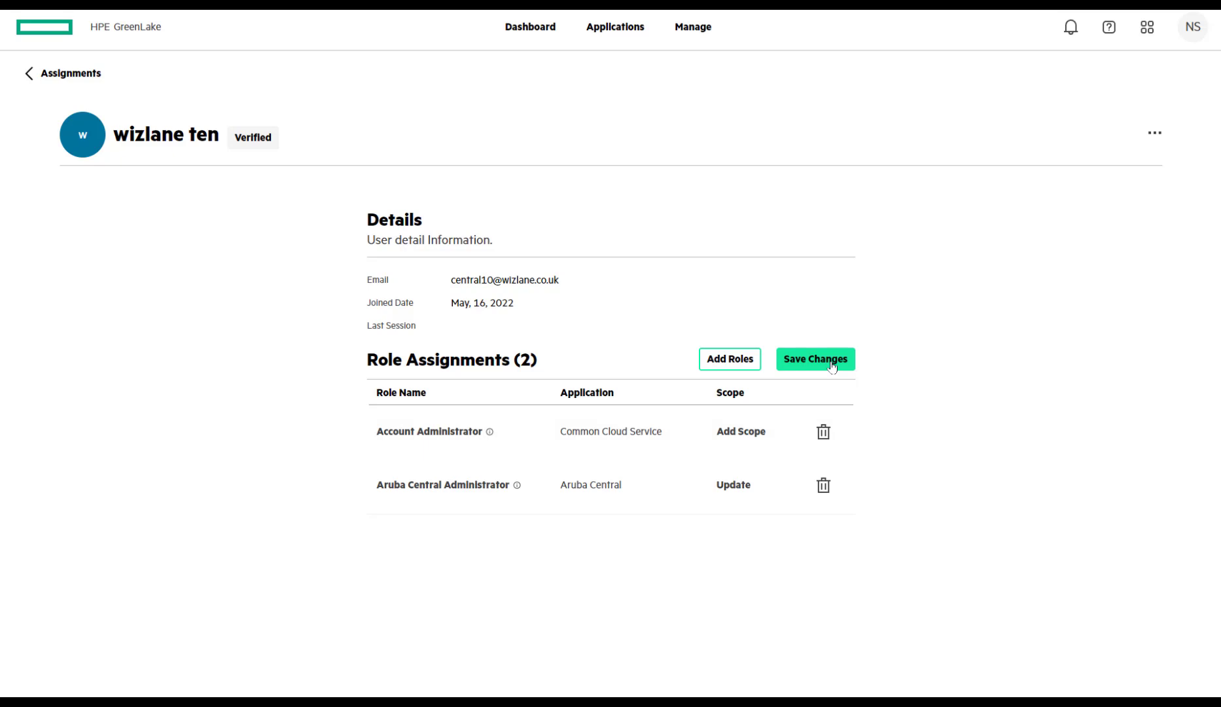
Sign out of the HPE administrator account.
{"action": "left_click", "coordinate": [1192, 27]}
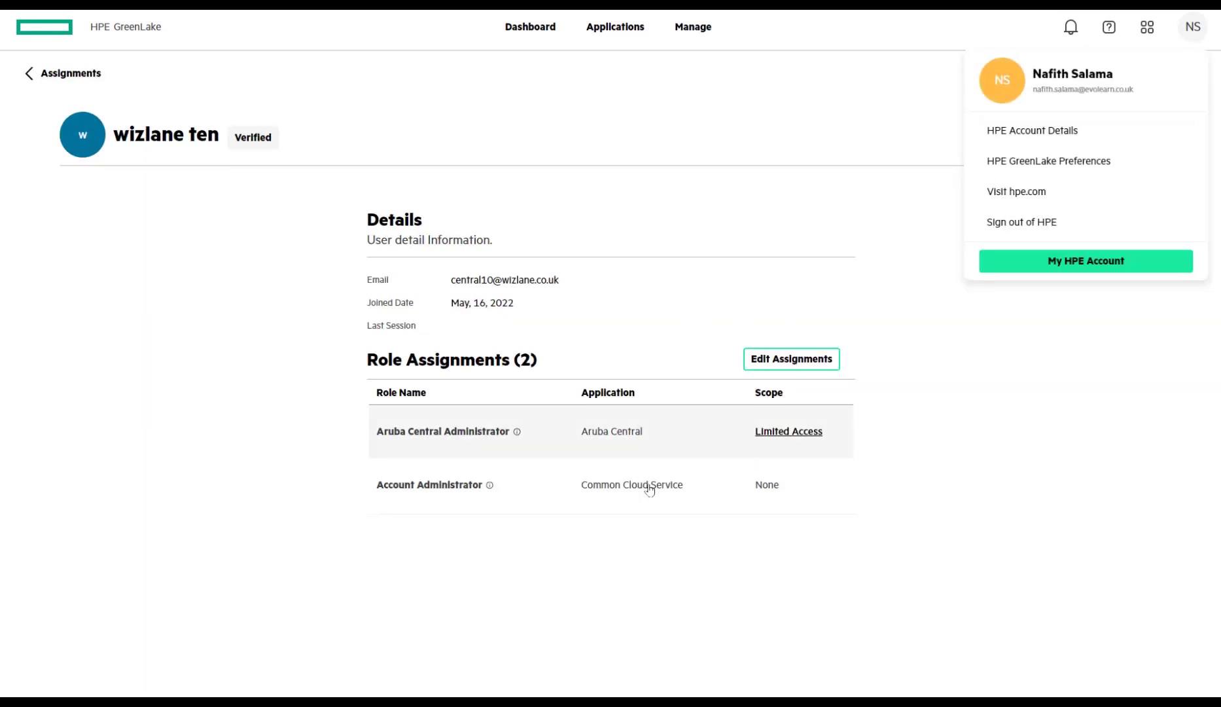
{"action": "left_click", "coordinate": [807, 477]}
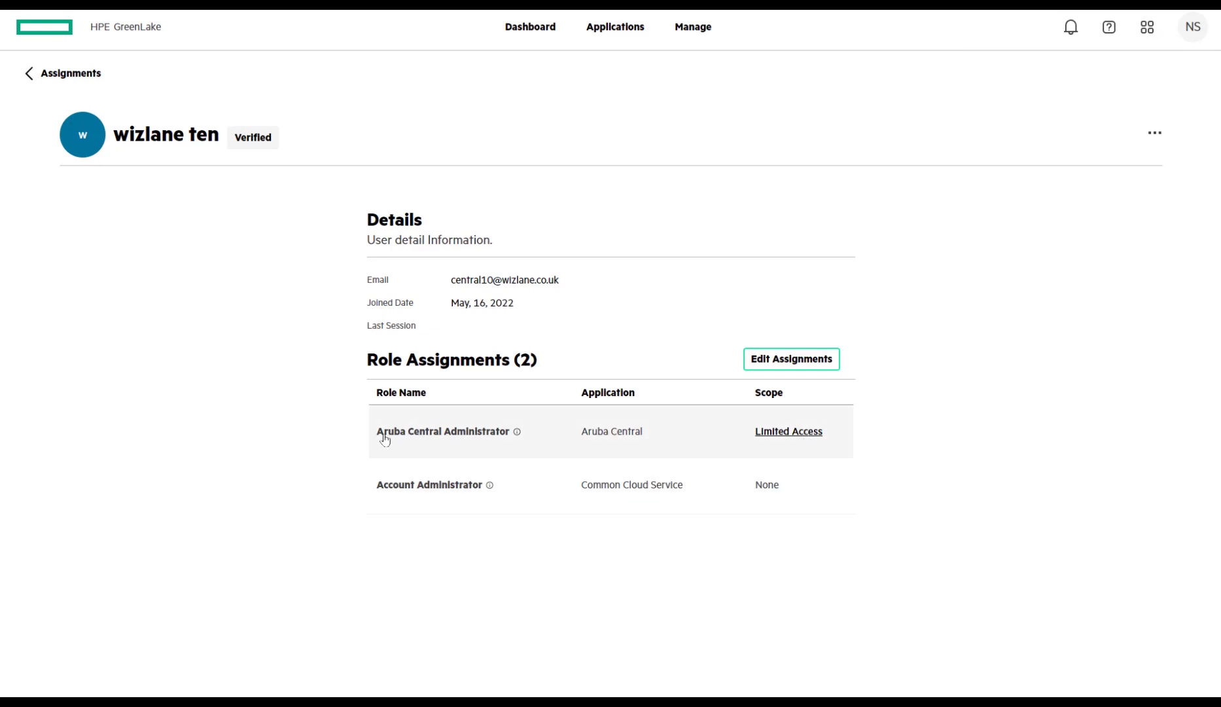
{"action": "left_click_drag", "start_coordinate": [643, 439], "coordinate": [588, 434]}
{"action": "left_click", "coordinate": [1192, 28]}
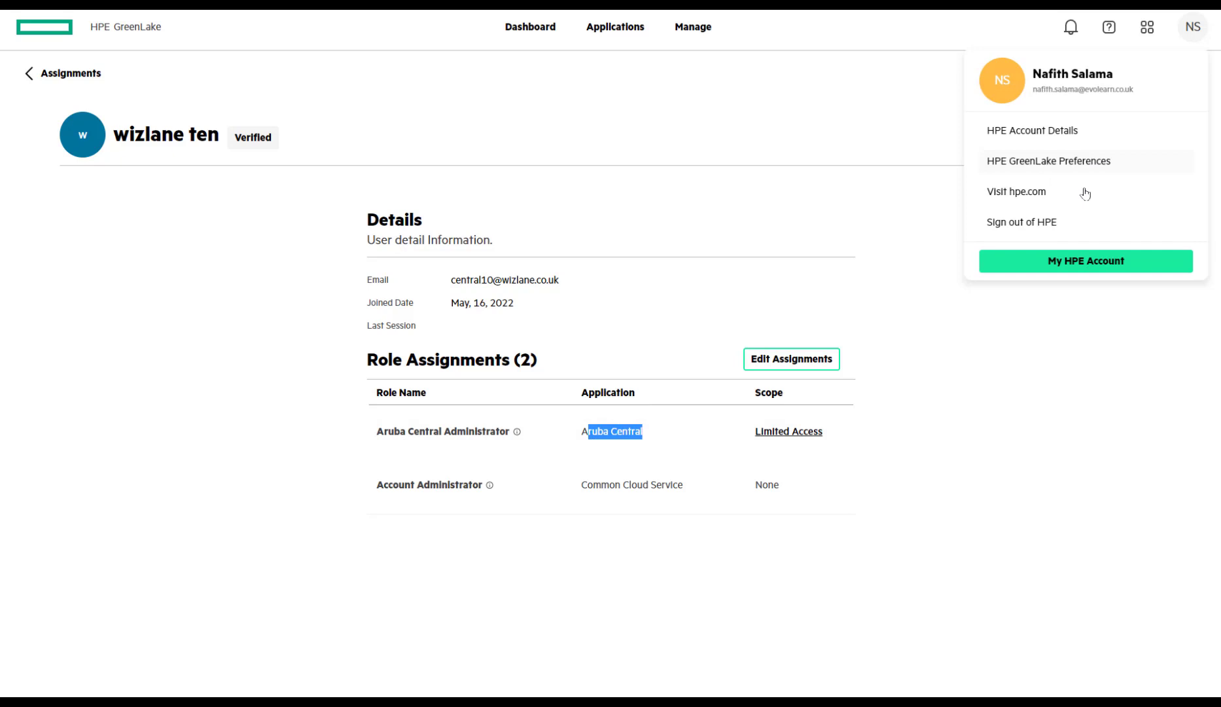
{"action": "left_click", "coordinate": [1039, 218]}
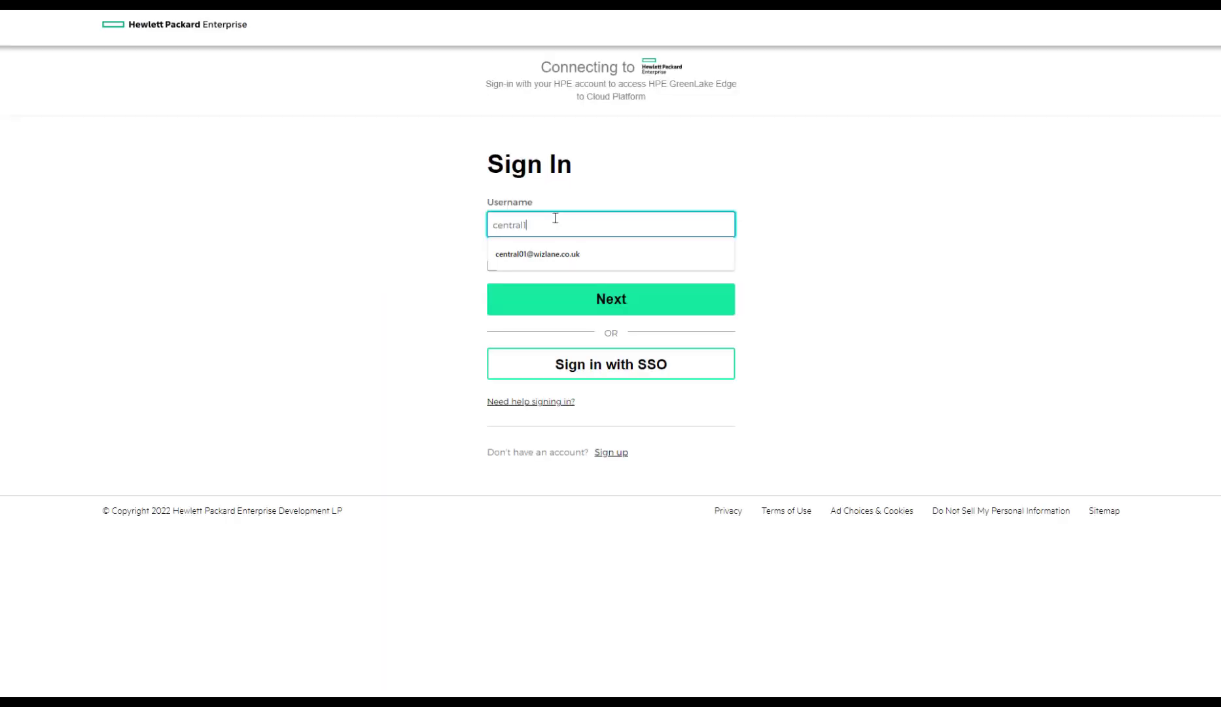
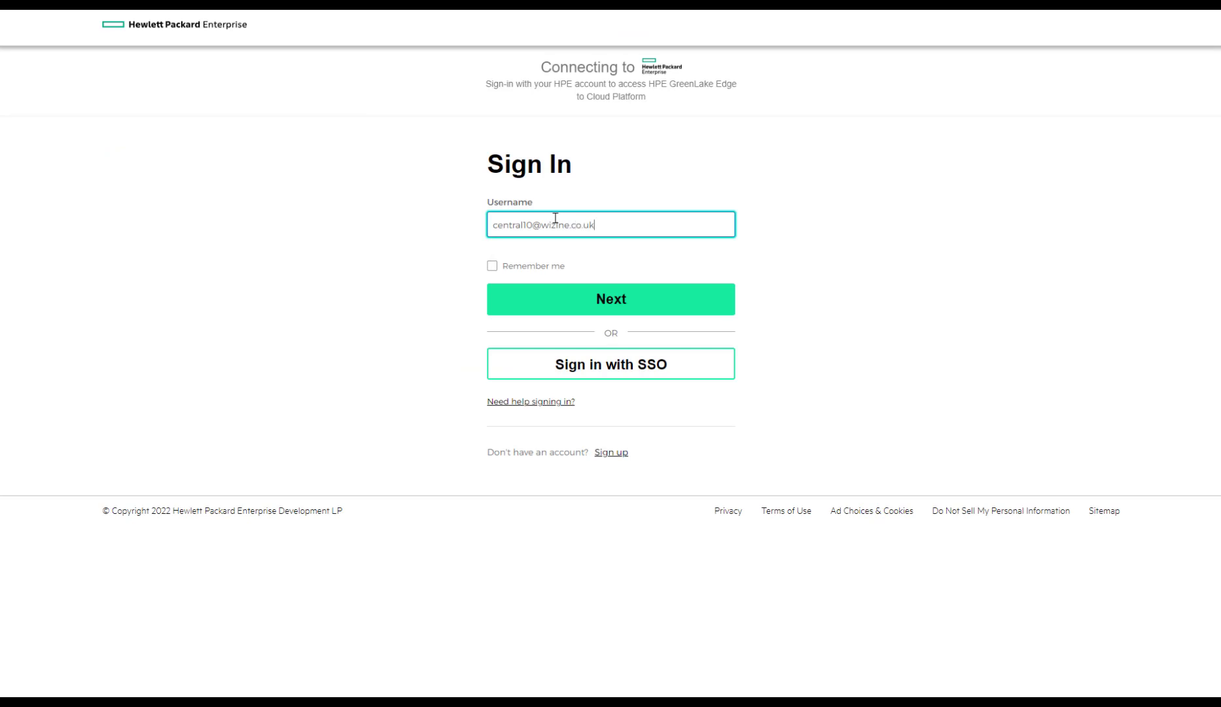
Sign in to HPE GreenLake as the customer user with the customer username.
{"action": "key", "text": "Return"}
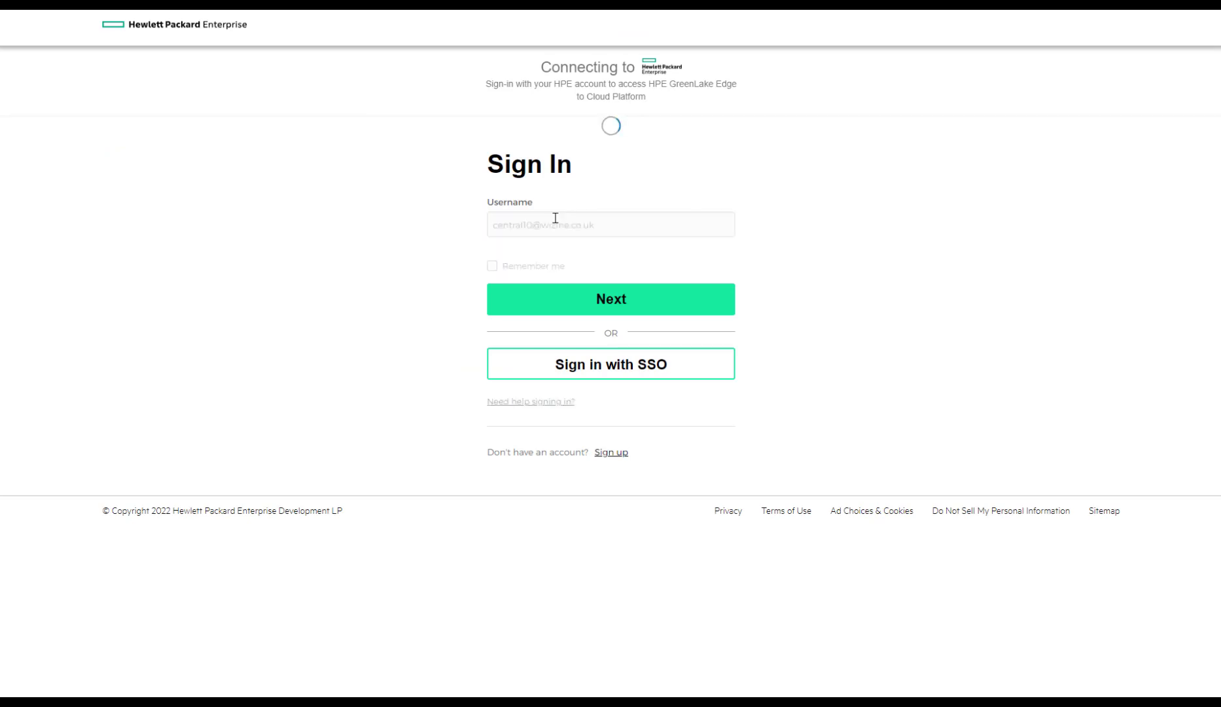
{"action": "left_click", "coordinate": [634, 355]}
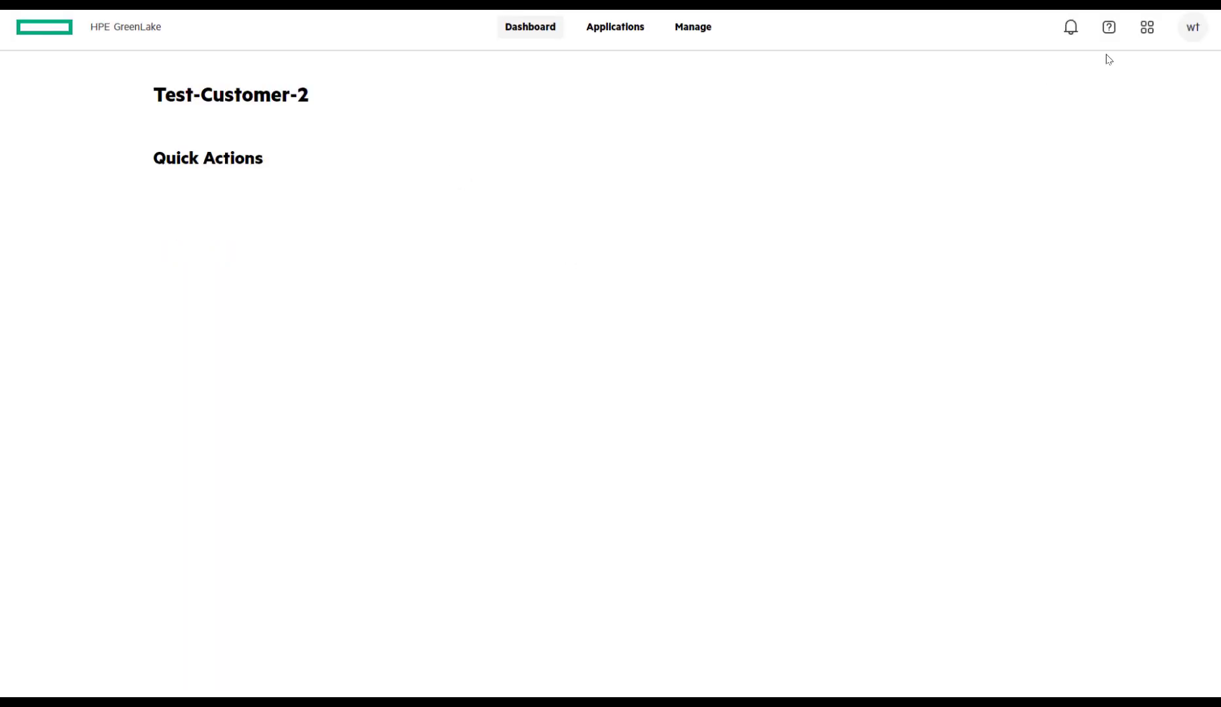
Open the Aruba Central application from the customer user's Applications list.
{"action": "left_click", "coordinate": [1183, 33]}
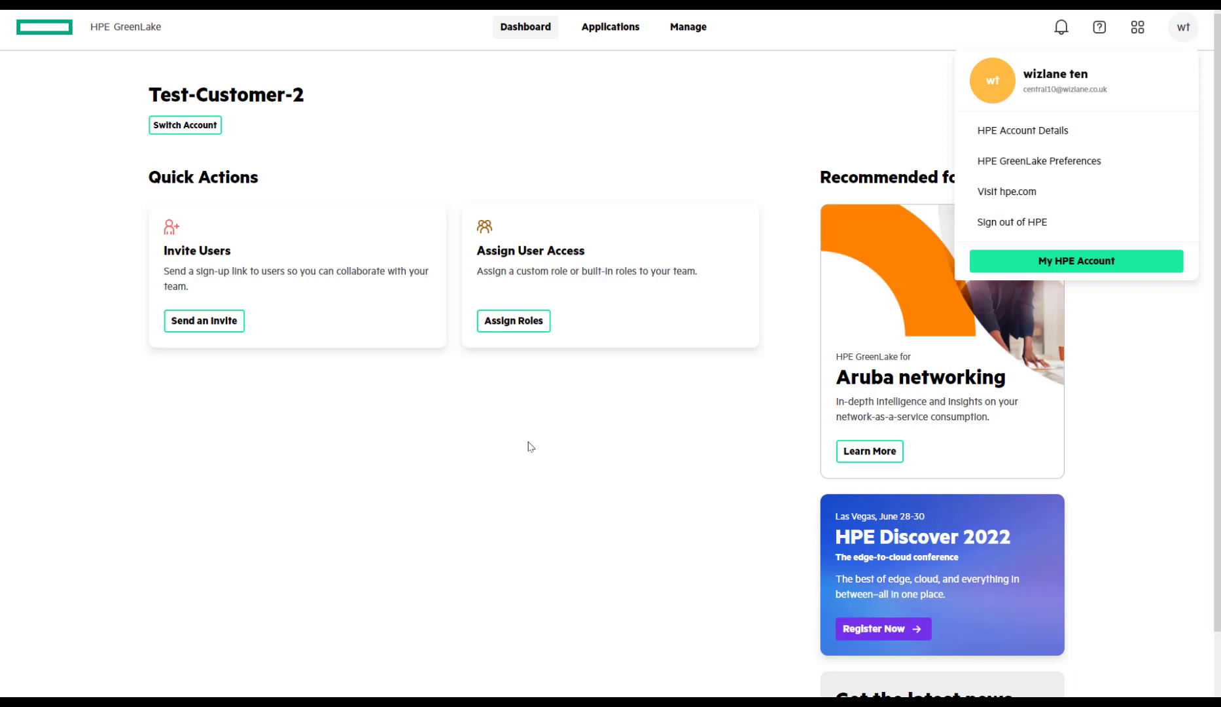
{"action": "left_click", "coordinate": [515, 456]}
{"action": "left_click", "coordinate": [612, 27]}
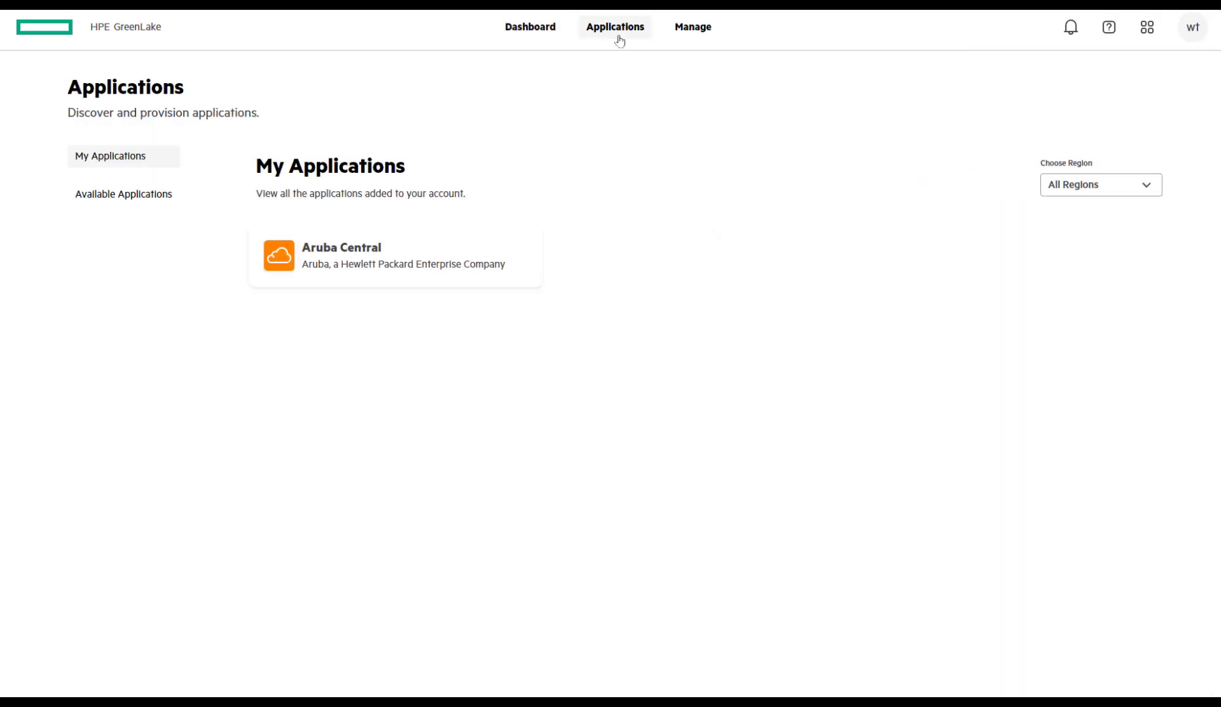
{"action": "left_click", "coordinate": [384, 255]}
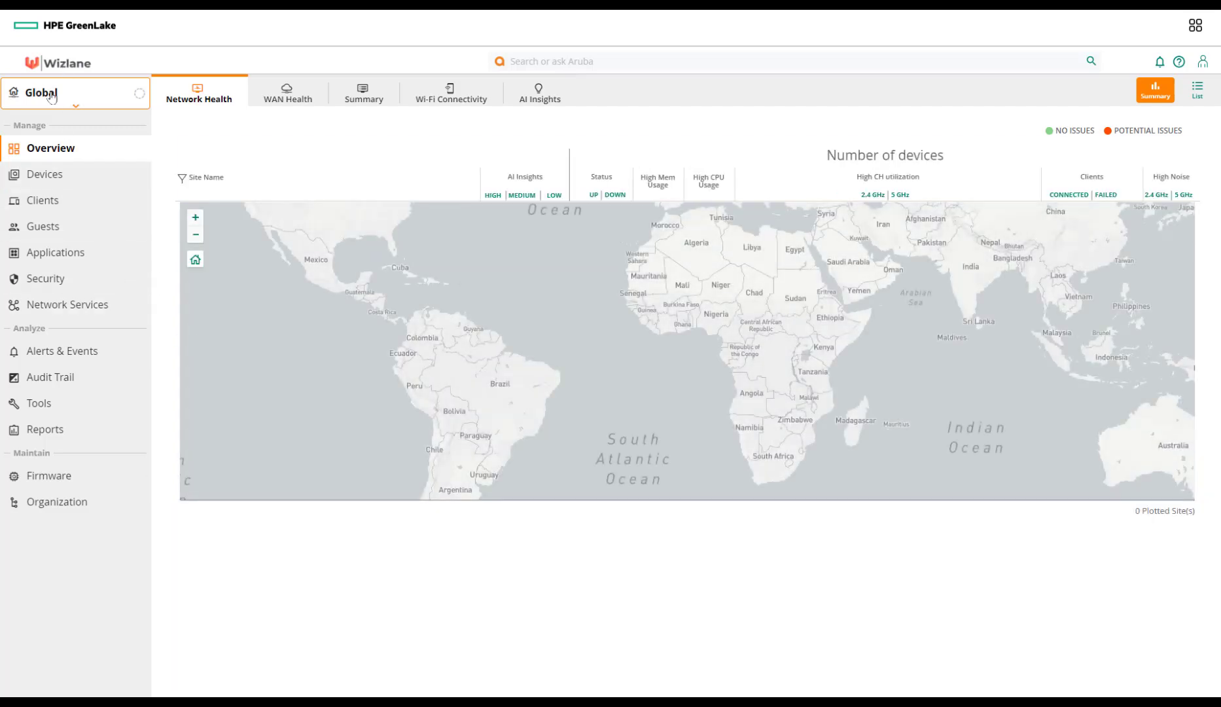
Check Aruba Central's Global group selector, then switch back to HPE GreenLake from the console list.
{"action": "left_click", "coordinate": [72, 95]}
{"action": "left_click", "coordinate": [51, 560]}
{"action": "left_click", "coordinate": [1193, 26]}
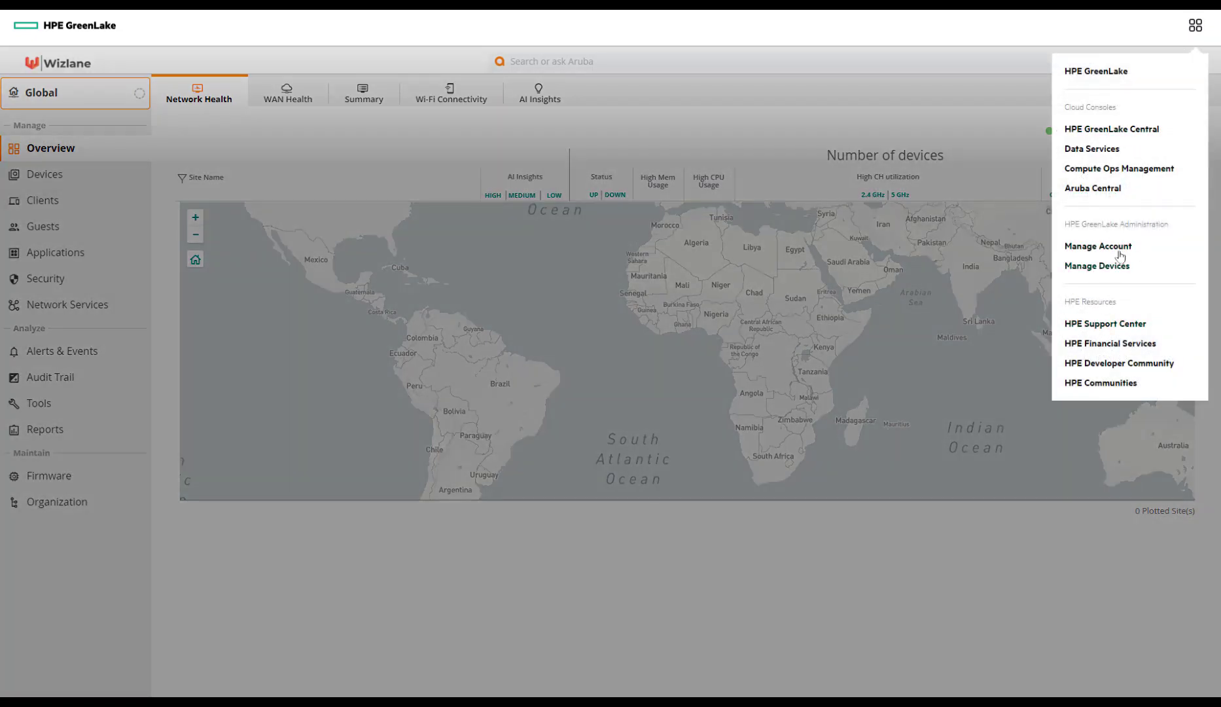
{"action": "left_click", "coordinate": [1109, 265]}
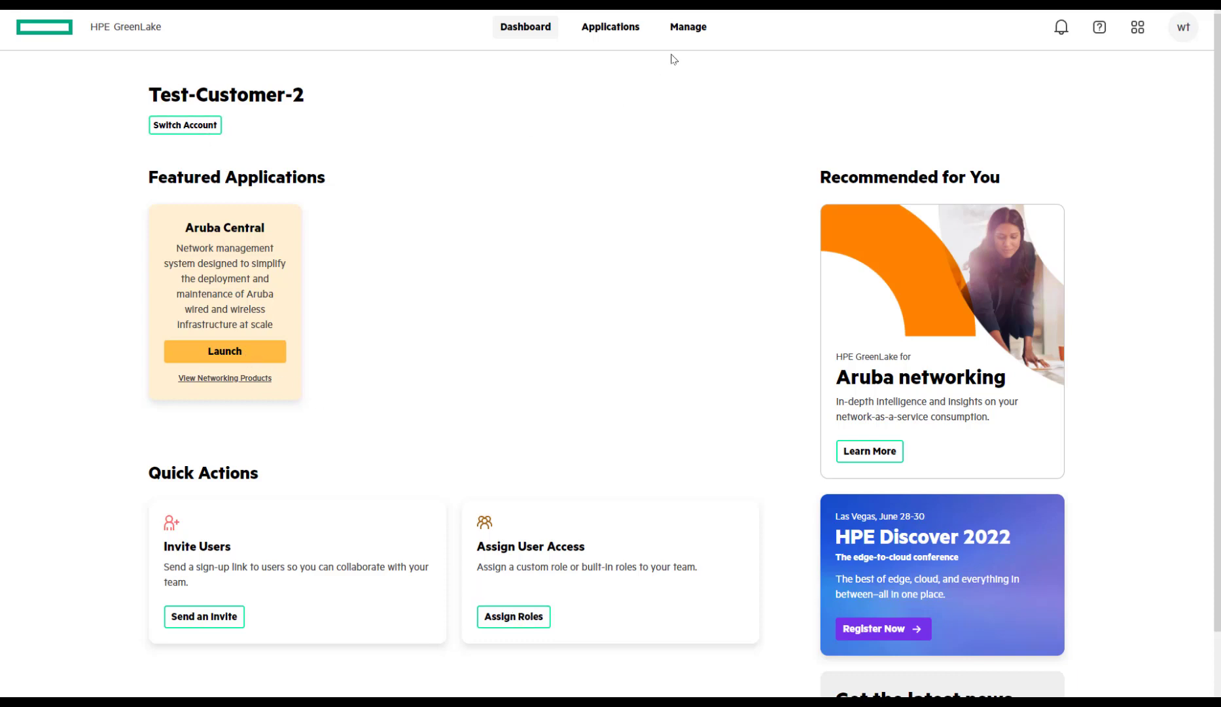
Open the Test-Customer-2 Users list through Manage and Identity & Access.
{"action": "left_click", "coordinate": [693, 32]}
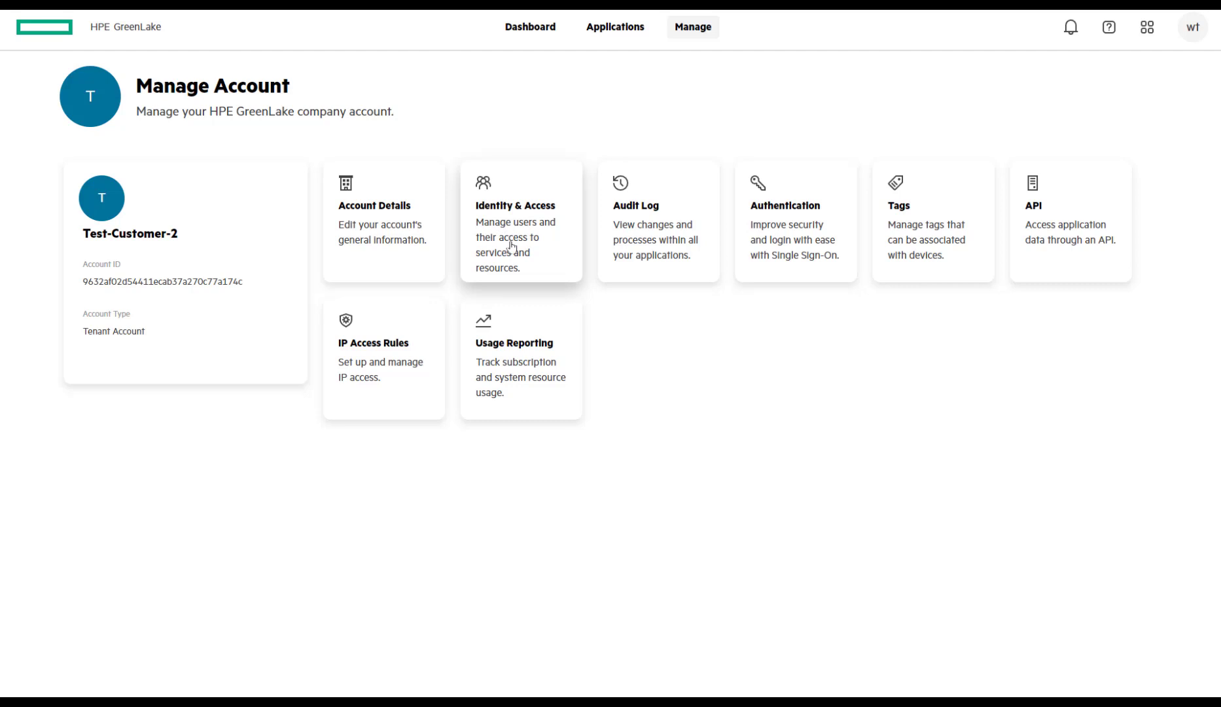
{"action": "left_click", "coordinate": [512, 246]}
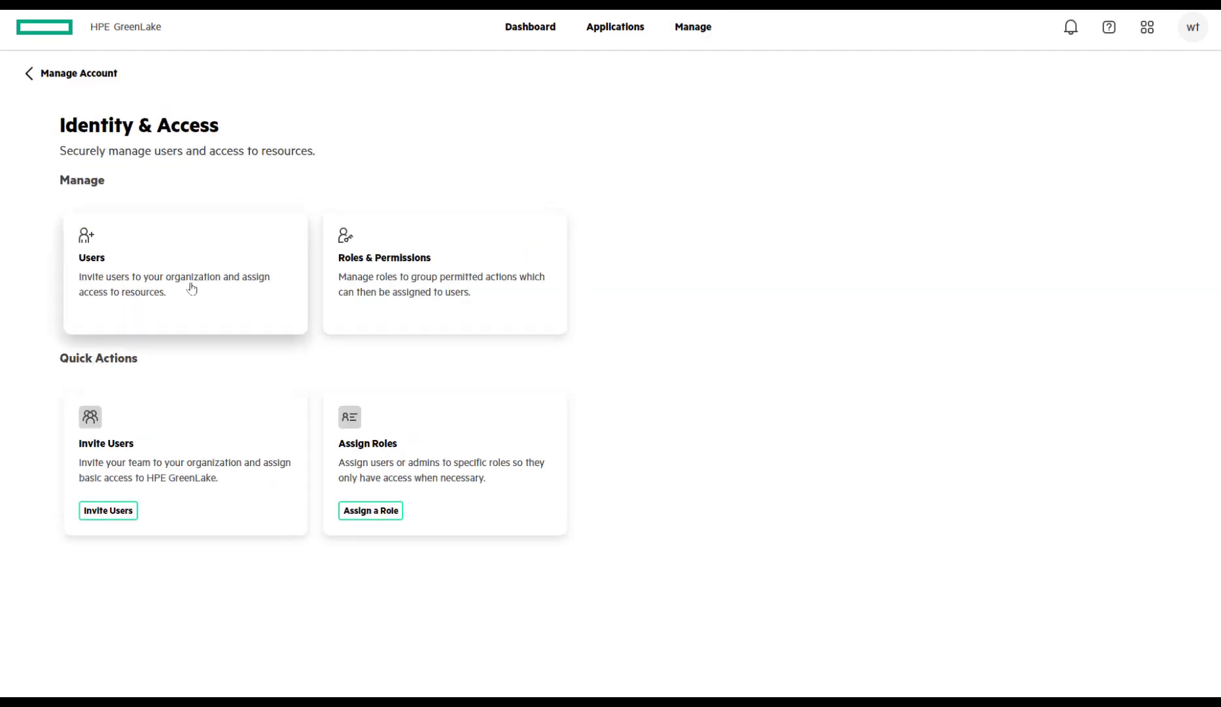
{"action": "left_click", "coordinate": [193, 286]}
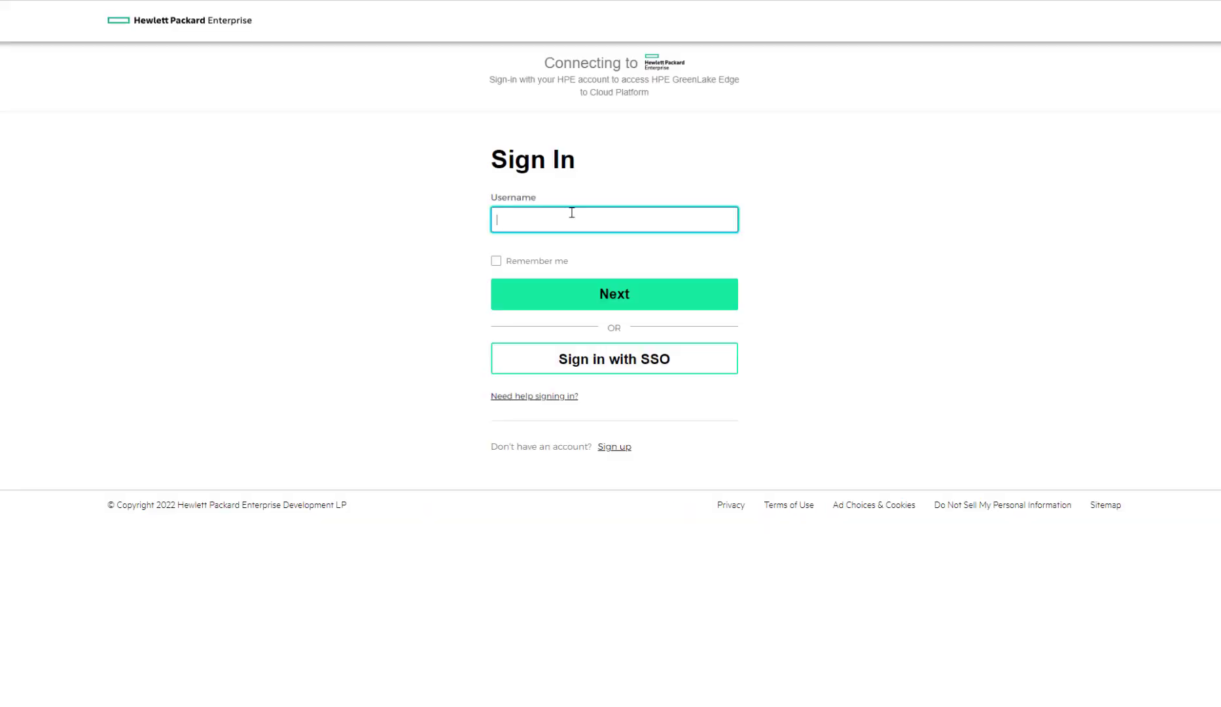
Sign back in as the MSP administrator using the saved username and password.
{"action": "left_click", "coordinate": [572, 213]}
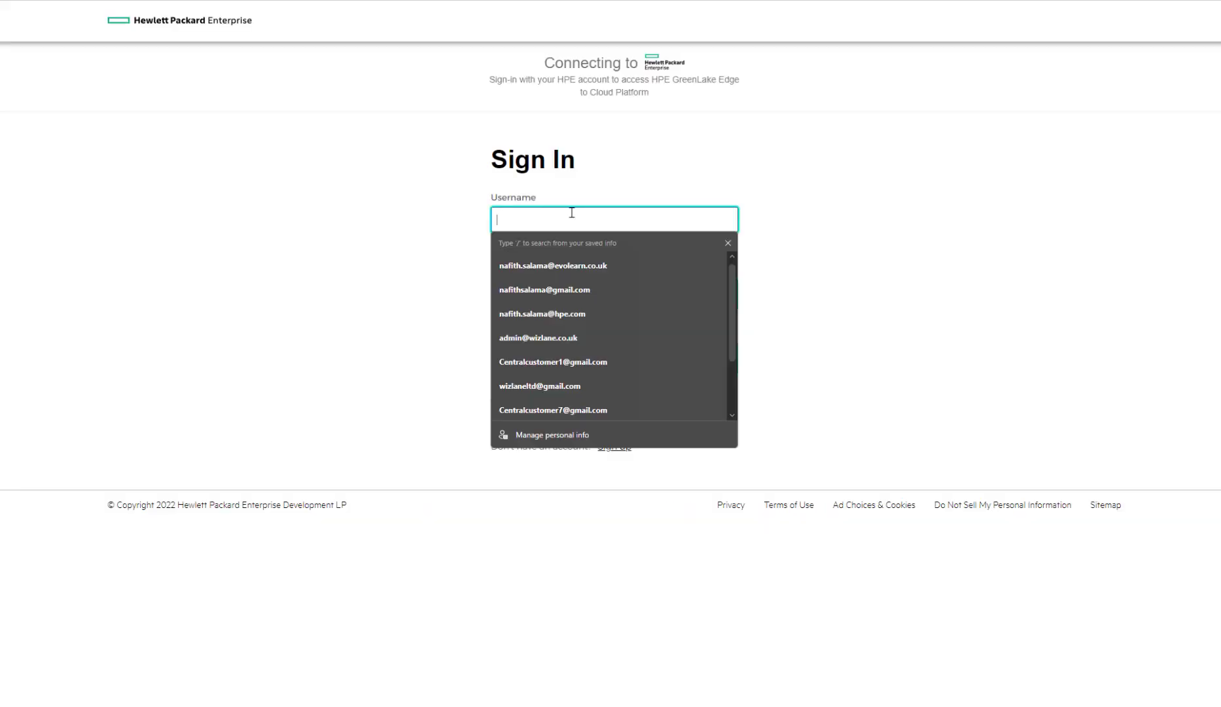
{"action": "left_click", "coordinate": [581, 268]}
{"action": "left_click", "coordinate": [641, 296]}
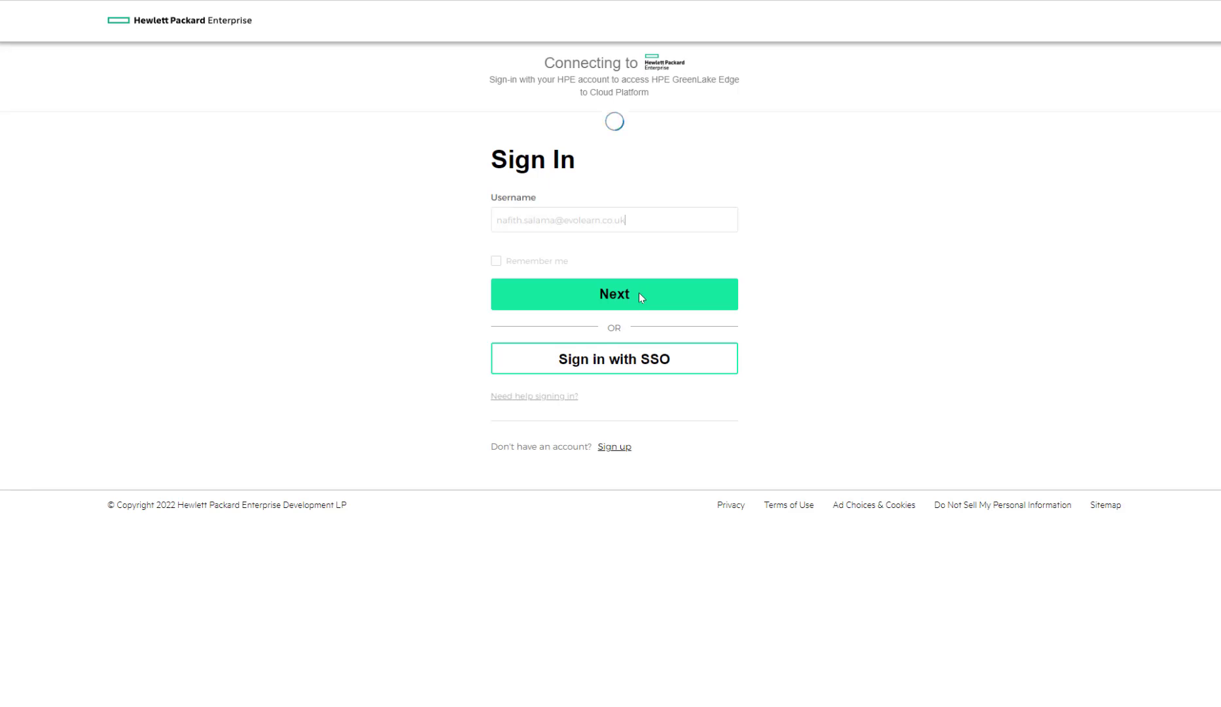
{"action": "left_click", "coordinate": [574, 267]}
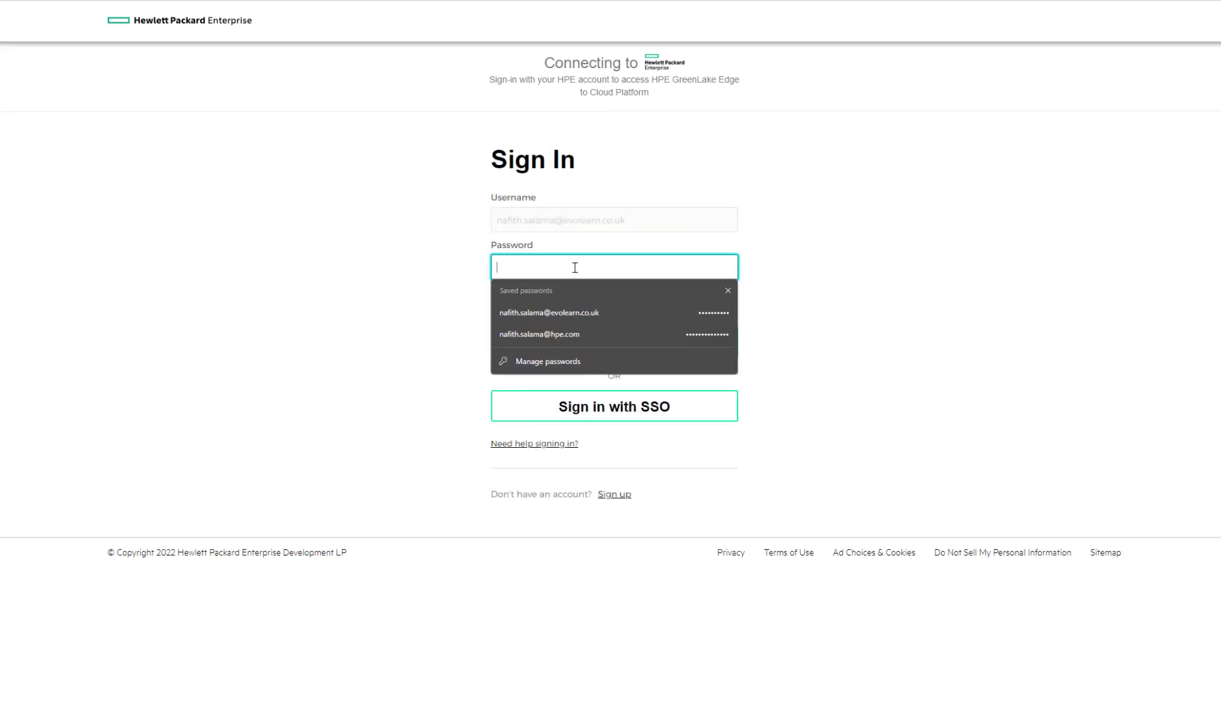
{"action": "left_click", "coordinate": [583, 309]}
{"action": "left_click", "coordinate": [636, 345]}
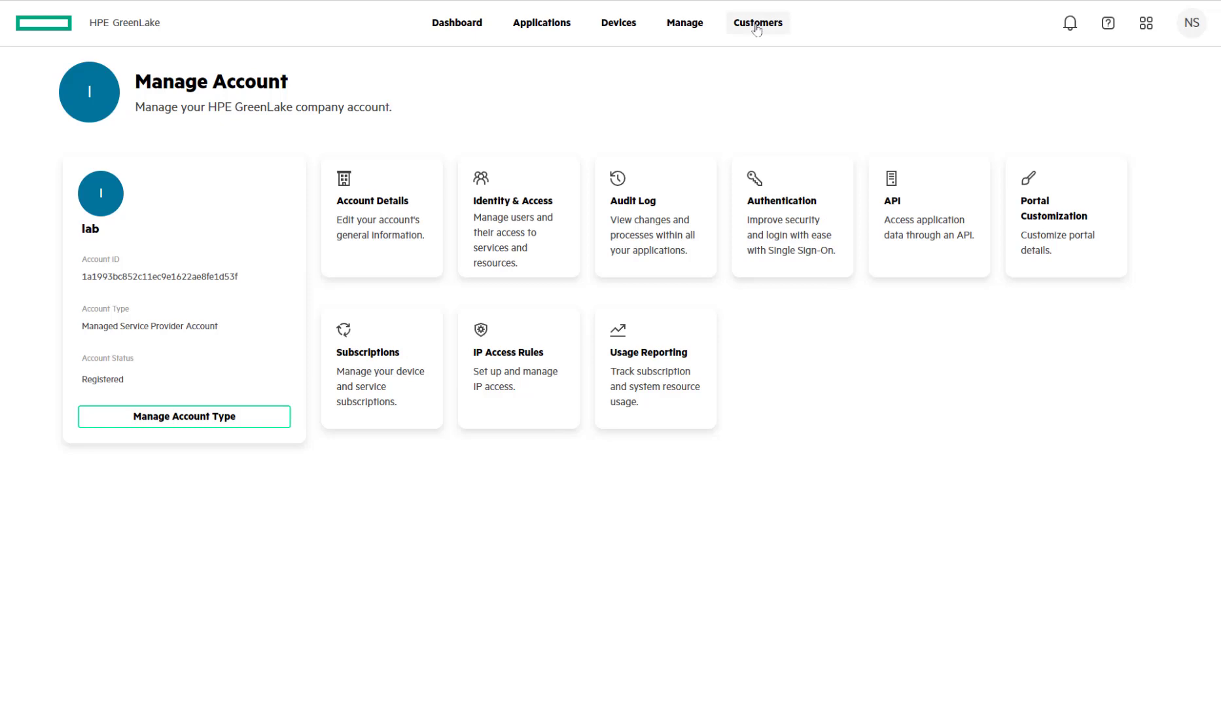
Open Customer Accounts and the actions menu on the Wizlane LTD card.
{"action": "left_click", "coordinate": [757, 29]}
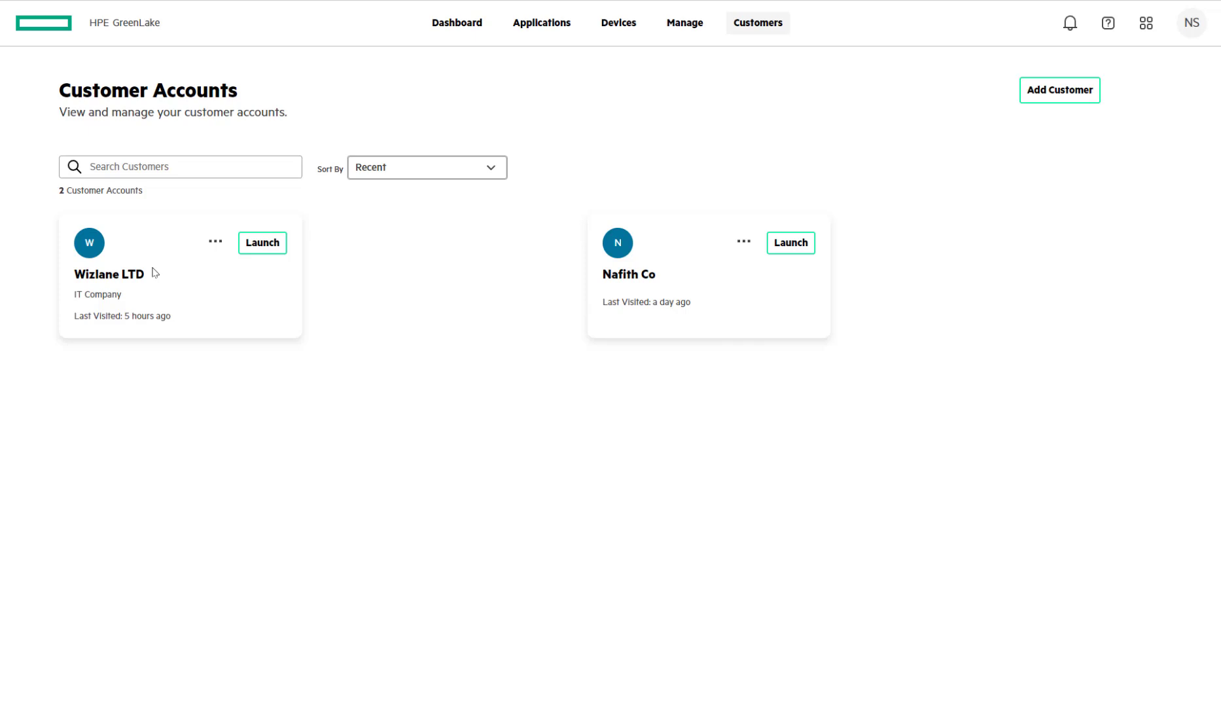
{"action": "left_click", "coordinate": [216, 242]}
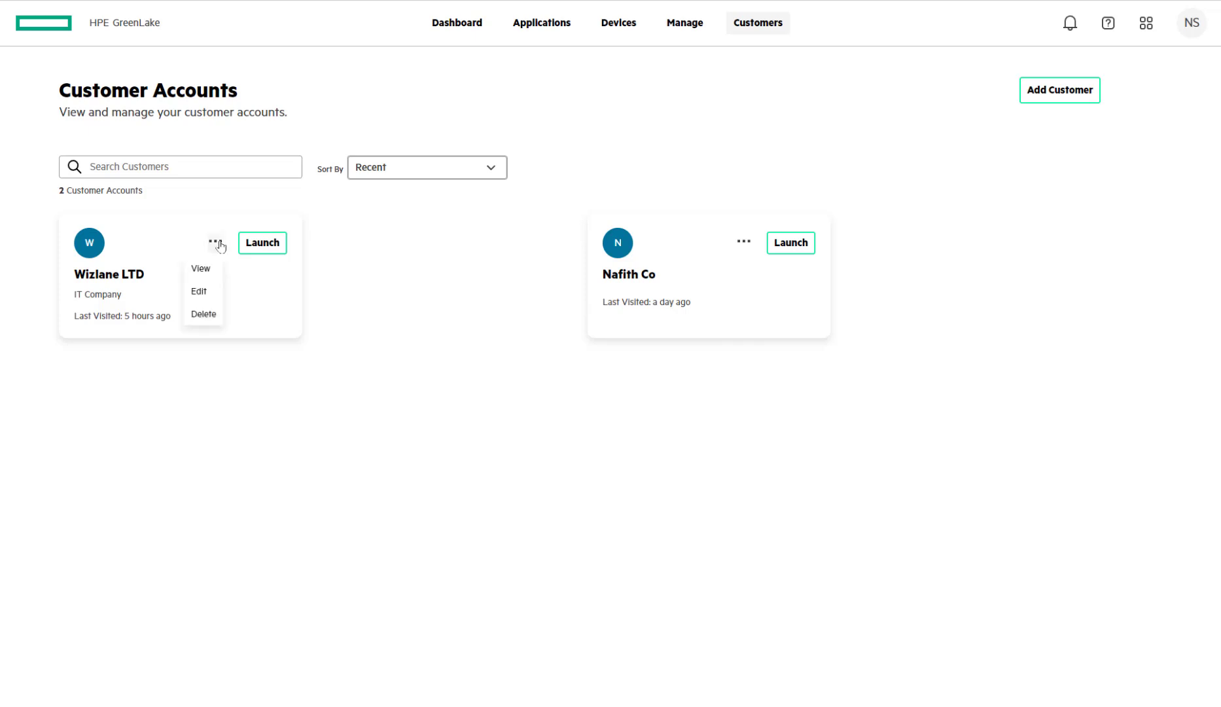
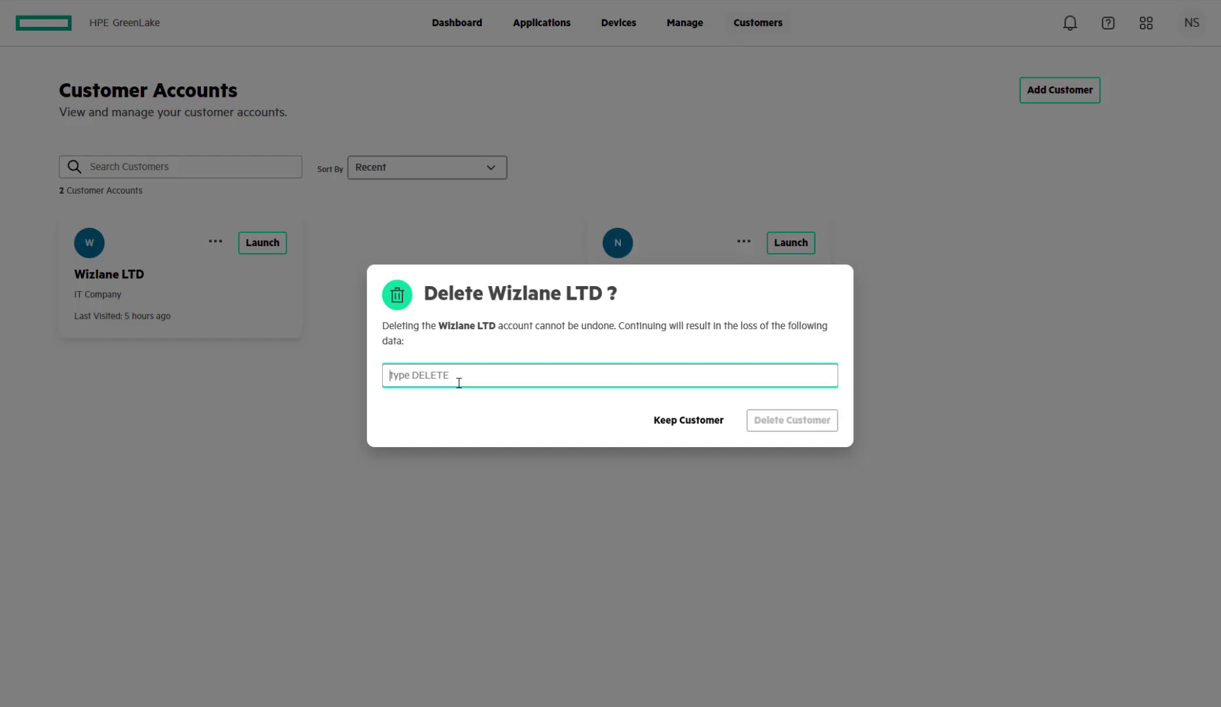
Confirm deleting Wizlane LTD with DELETE, then read the notice that its applications must be removed first.
{"action": "type", "text": "DELETE"}
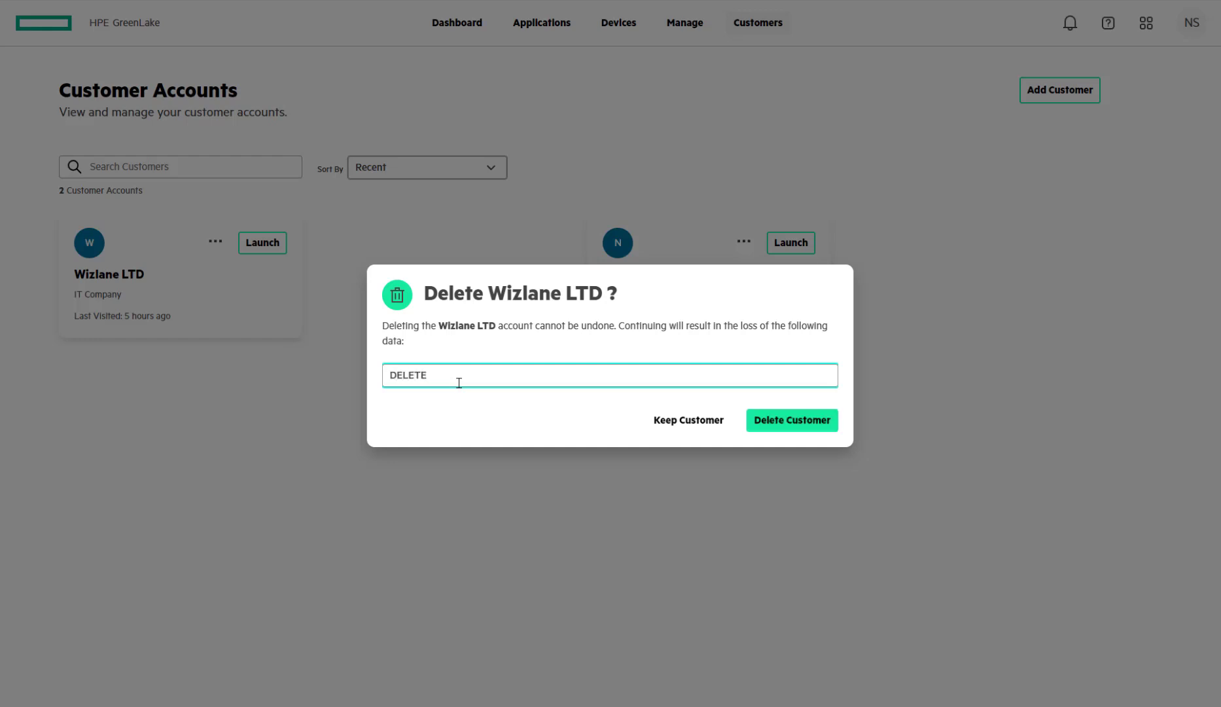
{"action": "left_click", "coordinate": [776, 422]}
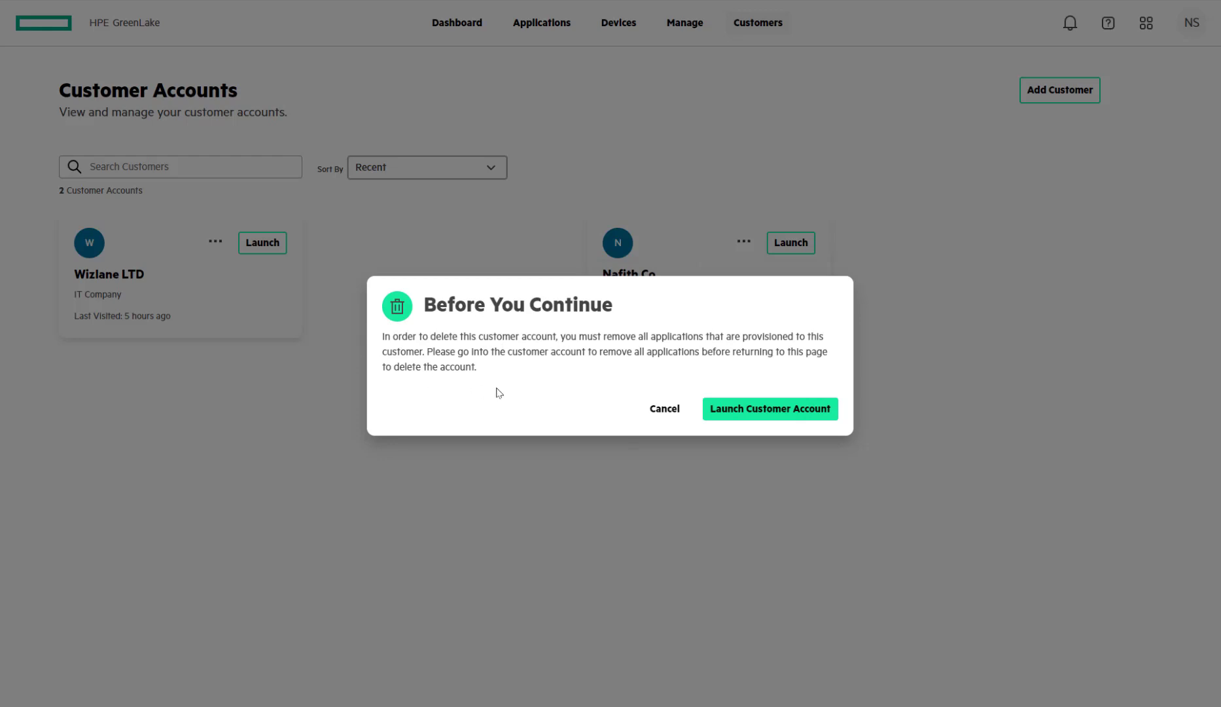
{"action": "left_click_drag", "start_coordinate": [479, 370], "coordinate": [382, 343]}
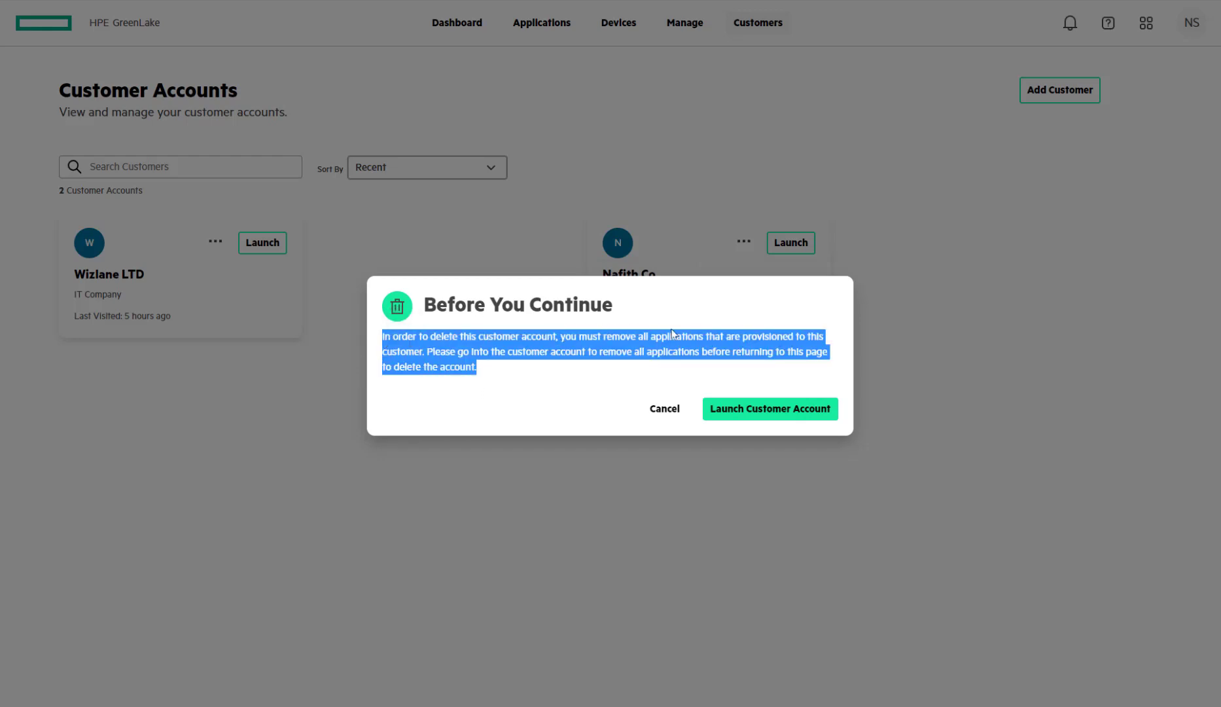
Enter the Wizlane LTD customer account and open Aruba Central's deployment regions.
{"action": "left_click", "coordinate": [753, 408]}
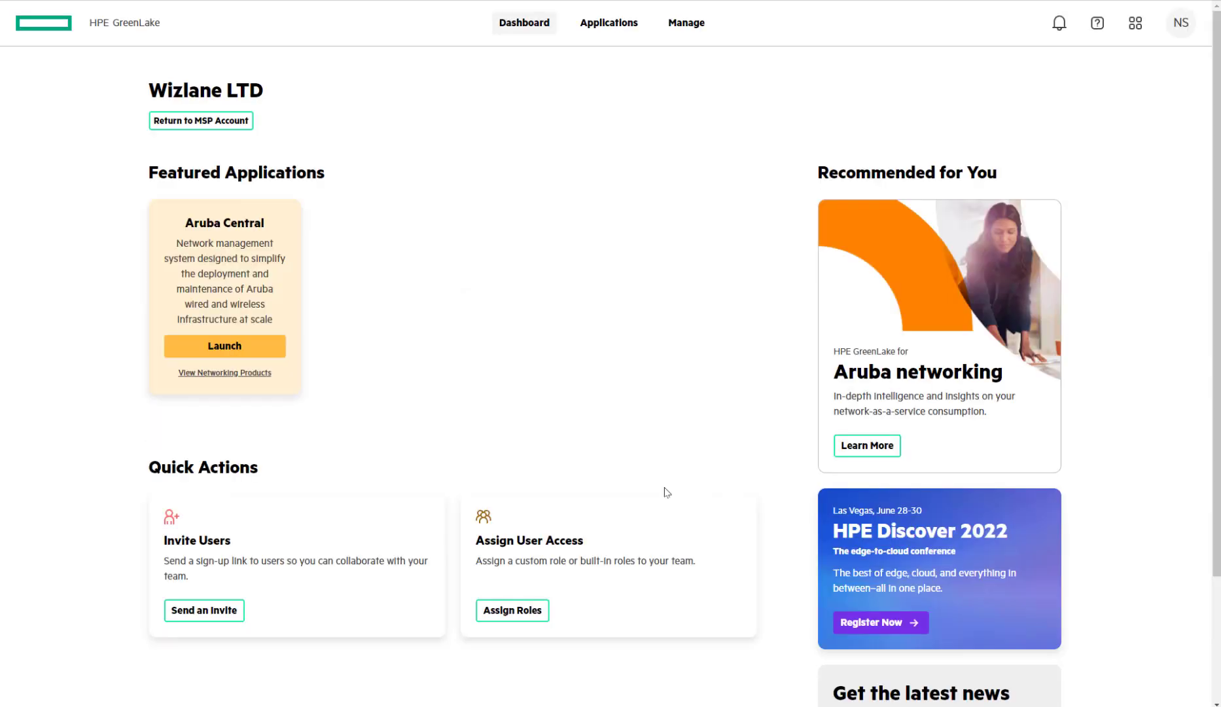
{"action": "left_click", "coordinate": [615, 24]}
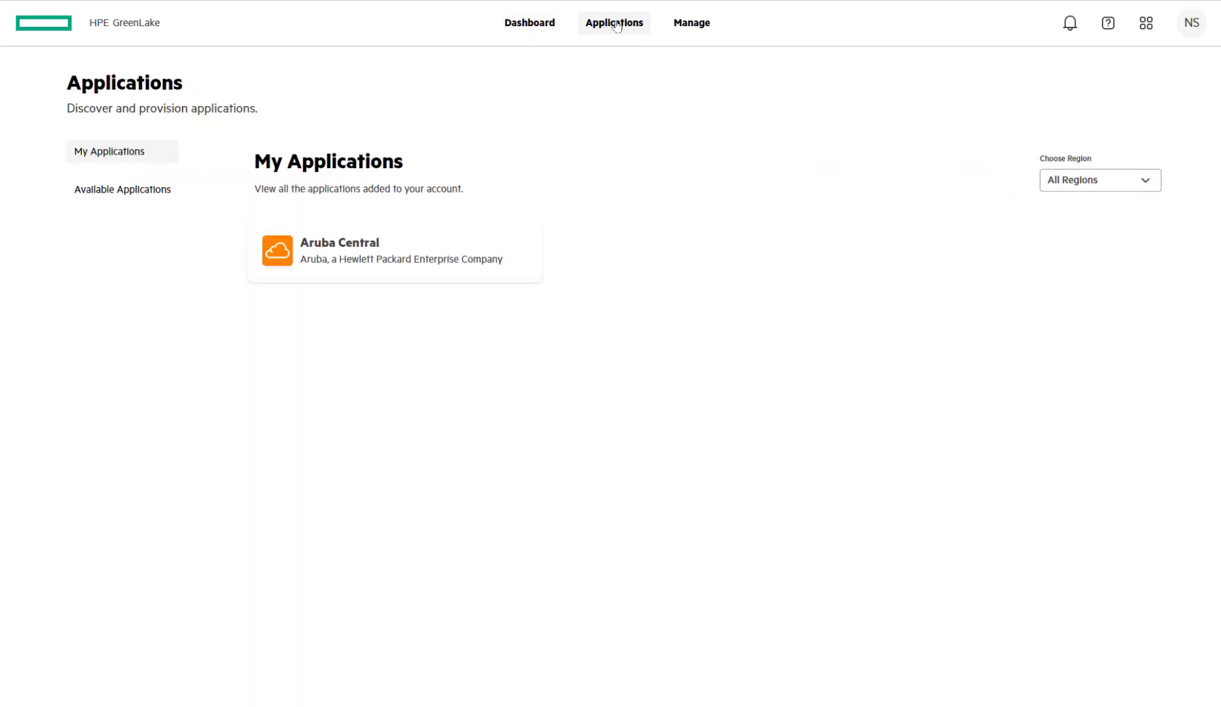
{"action": "left_click", "coordinate": [370, 258]}
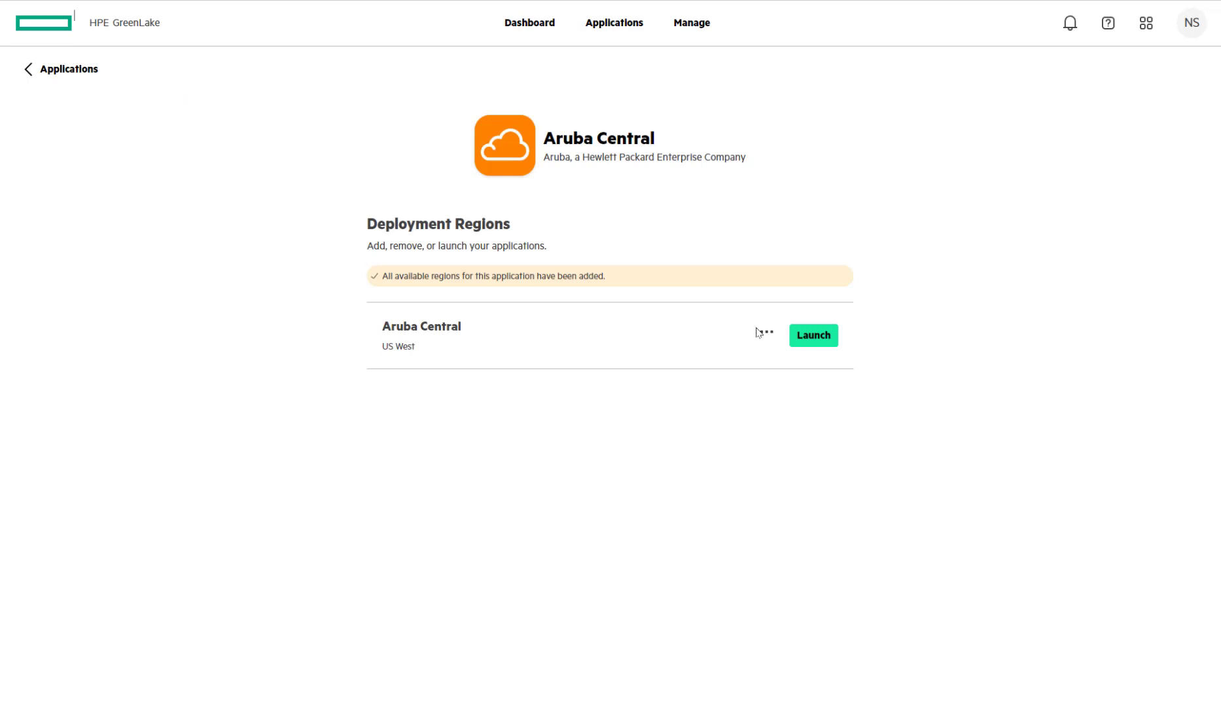
Remove Aruba Central's US West region and return to the Wizlane LTD dashboard.
{"action": "left_click", "coordinate": [761, 332]}
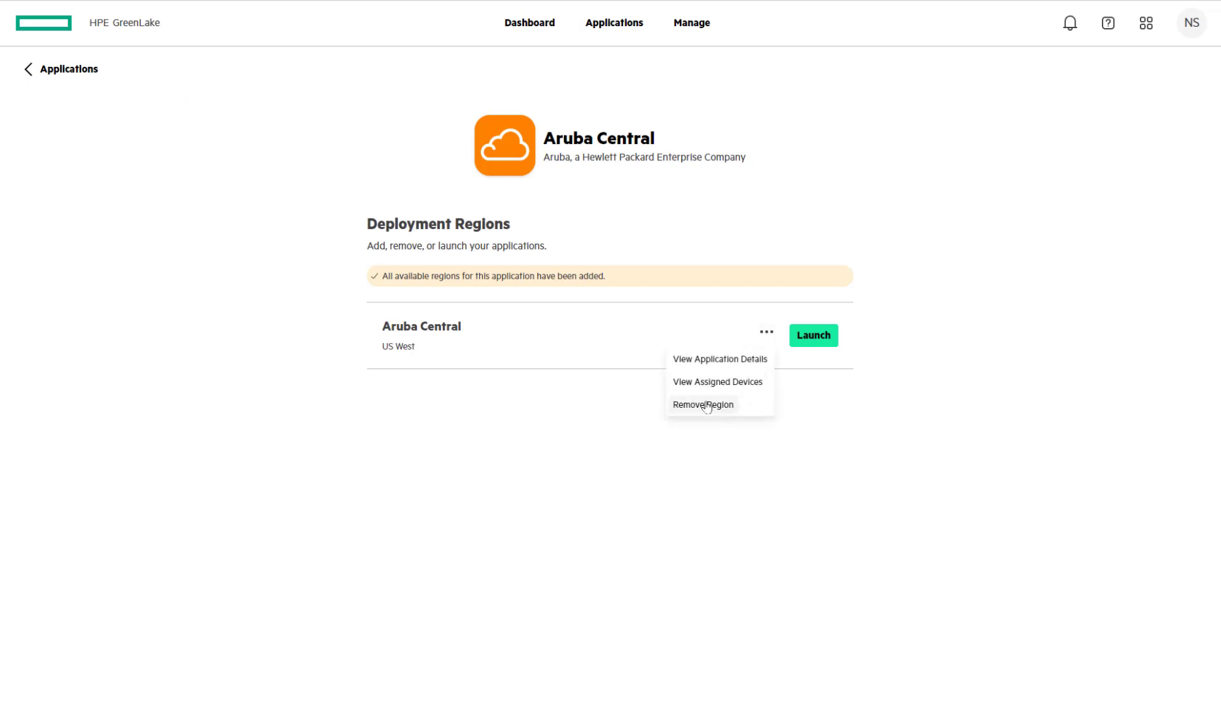
{"action": "left_click", "coordinate": [708, 406]}
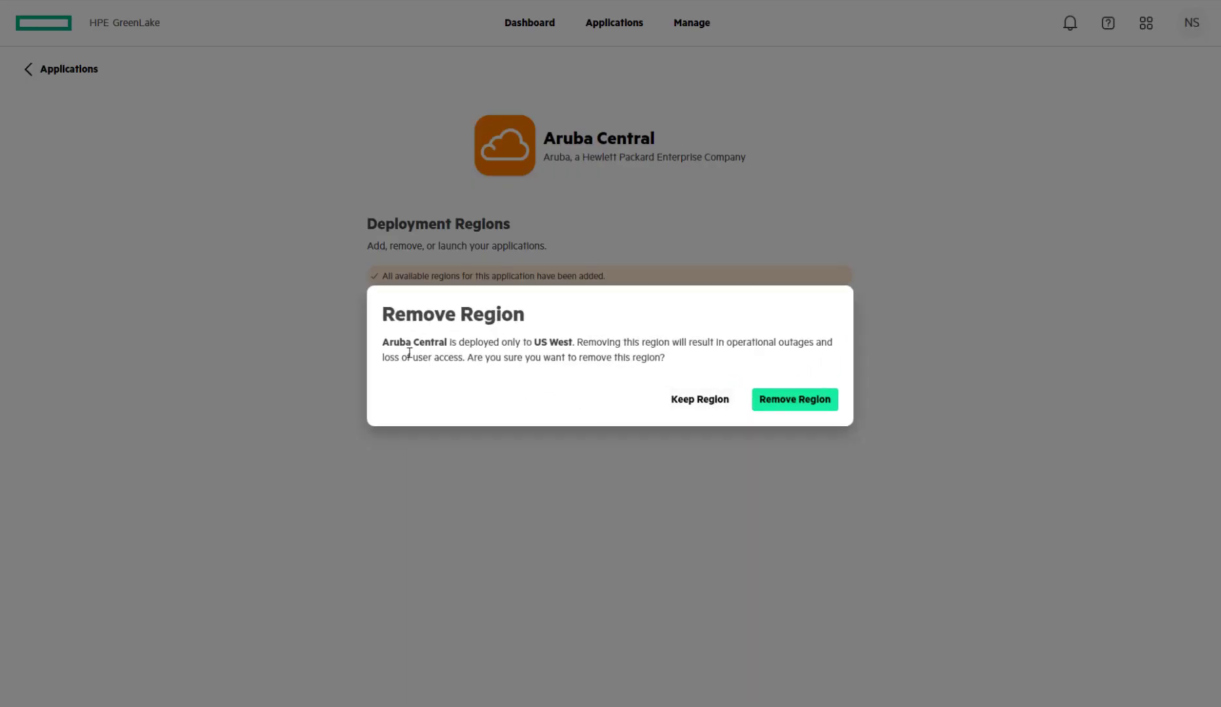
{"action": "left_click", "coordinate": [788, 400]}
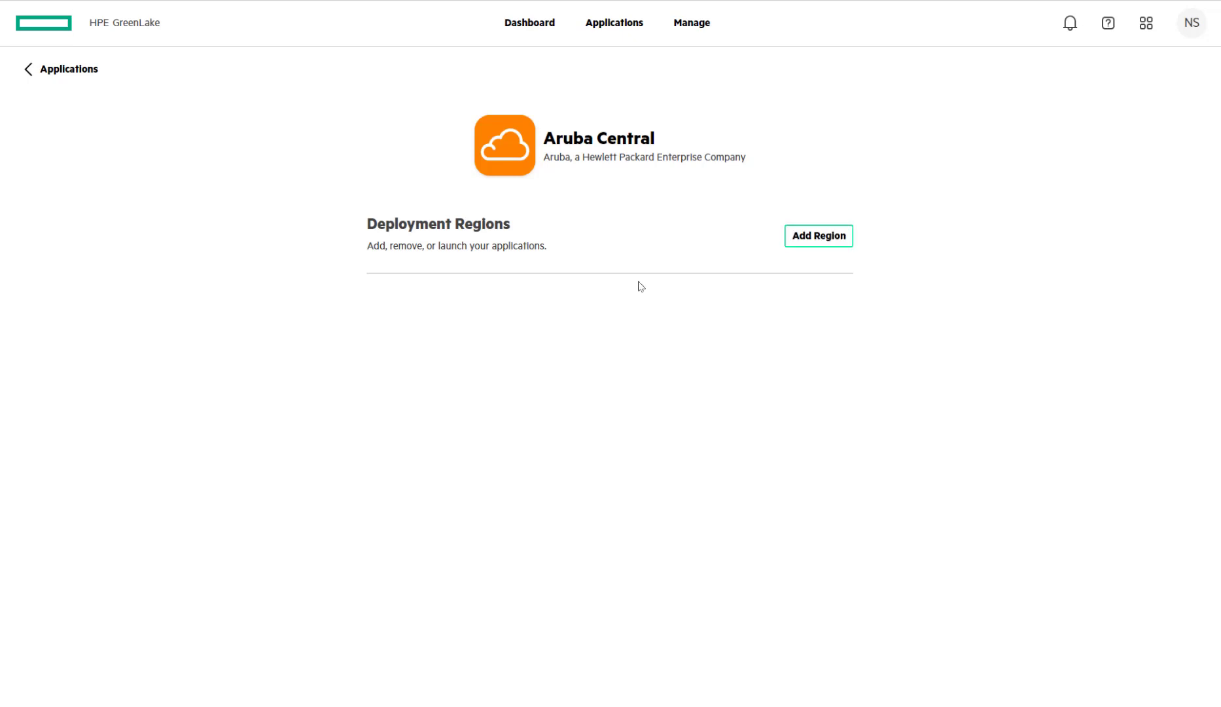
{"action": "left_click", "coordinate": [72, 70]}
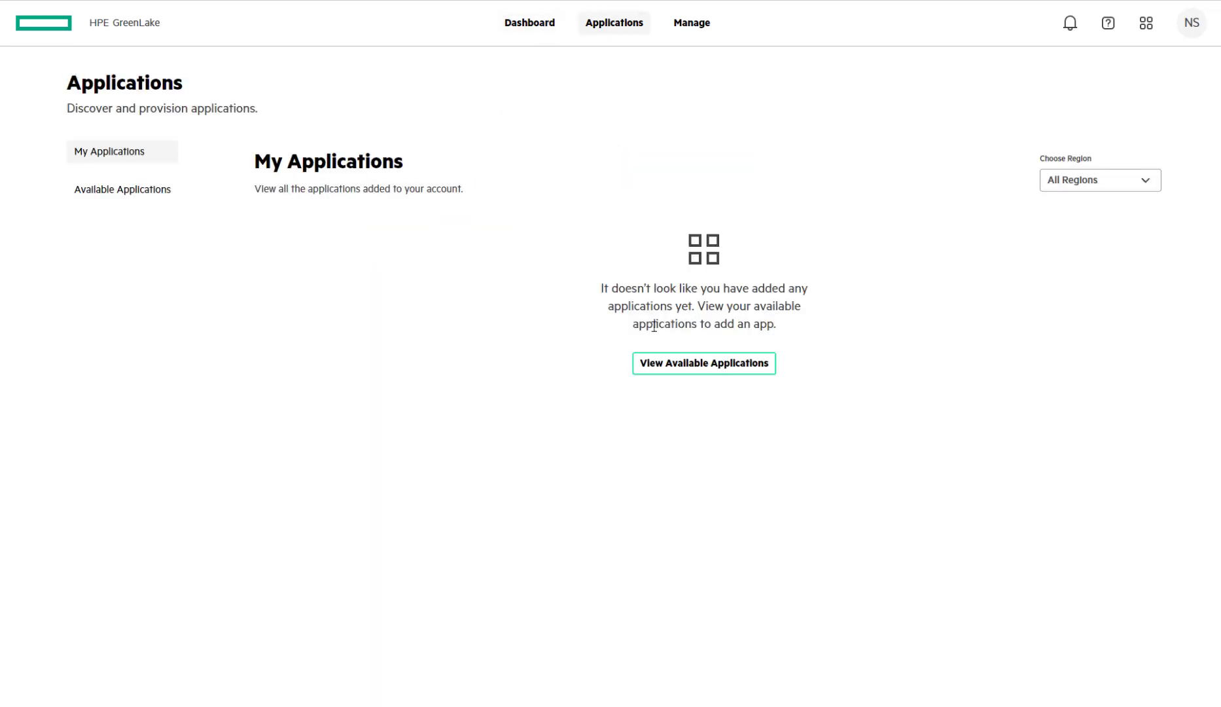
{"action": "left_click", "coordinate": [532, 27]}
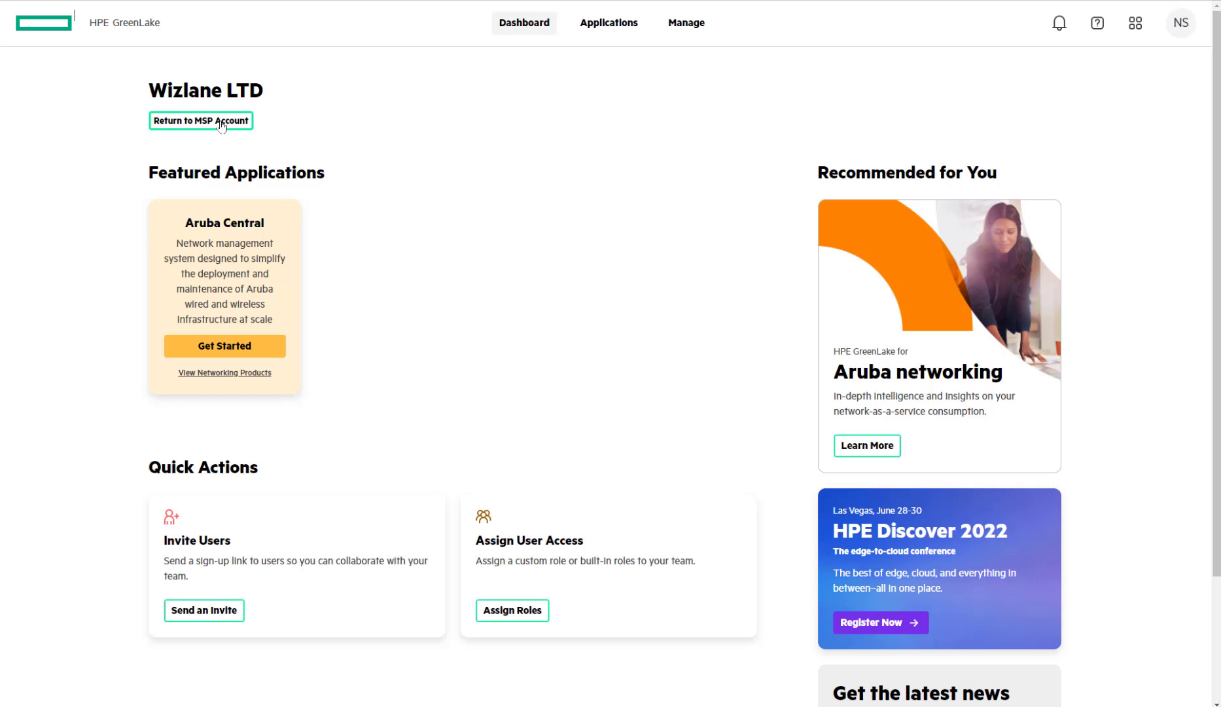
Back in the MSP account, delete the Wizlane LTD customer by confirming with DELETE.
{"action": "left_click", "coordinate": [221, 124]}
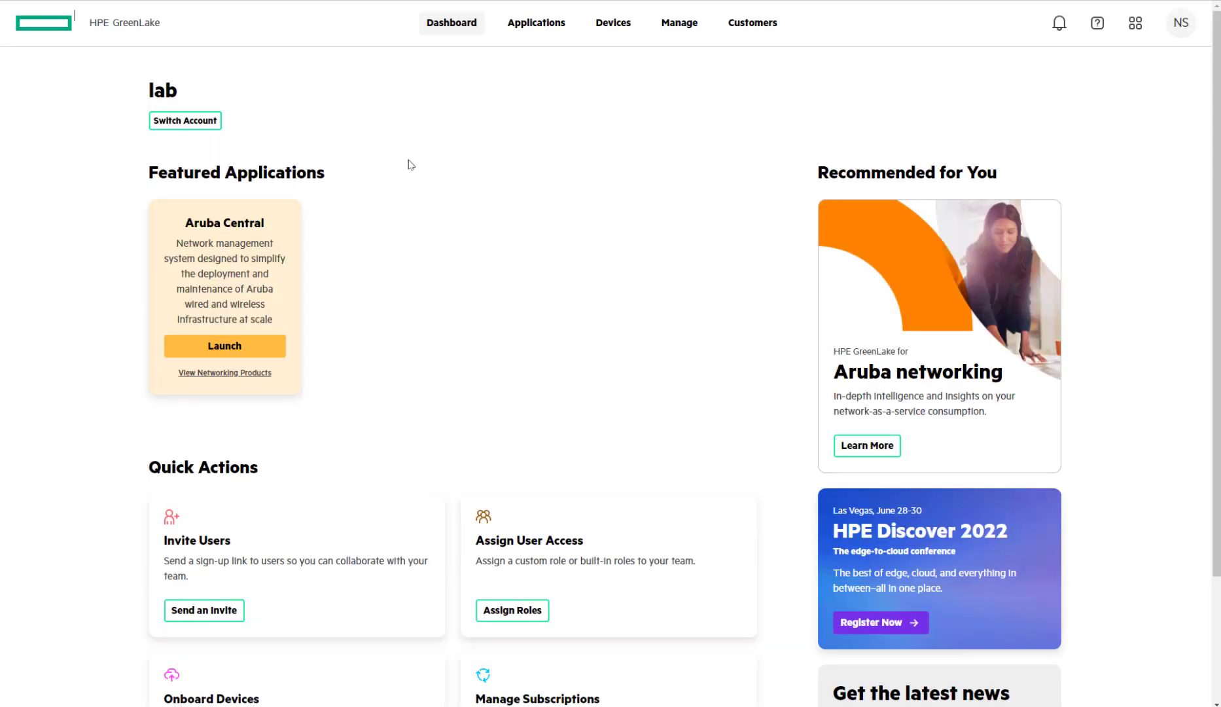
{"action": "left_click", "coordinate": [749, 34]}
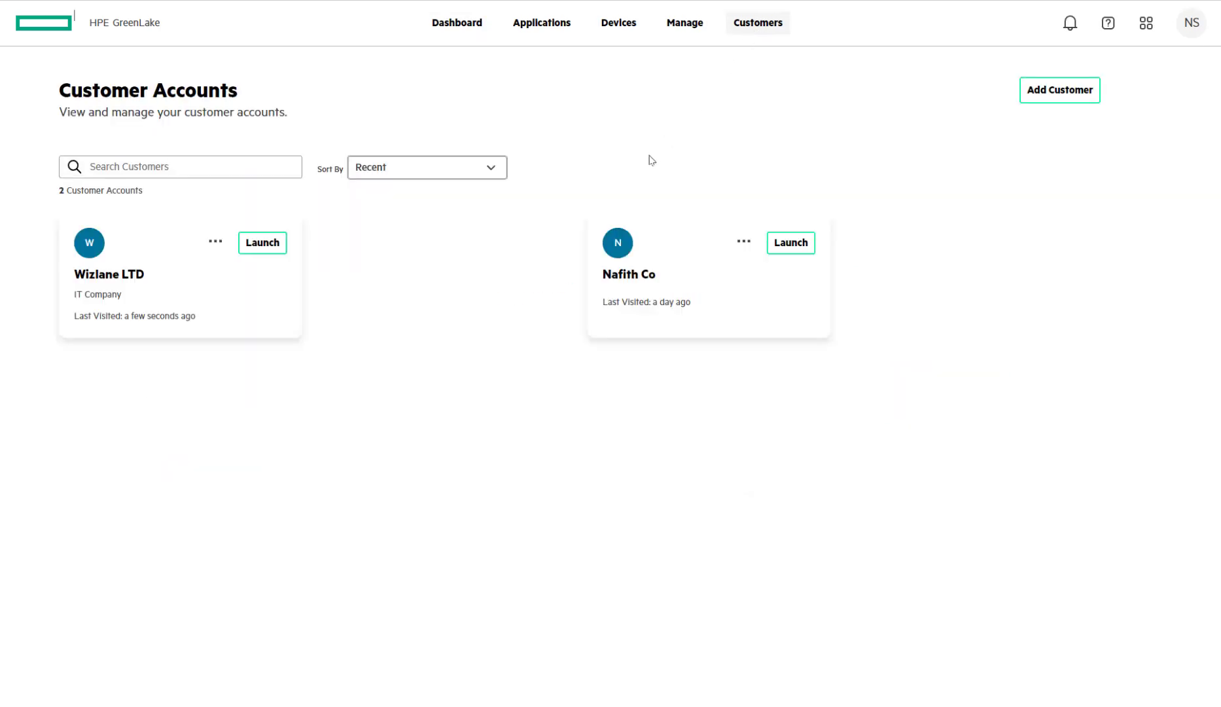
{"action": "left_click", "coordinate": [214, 241]}
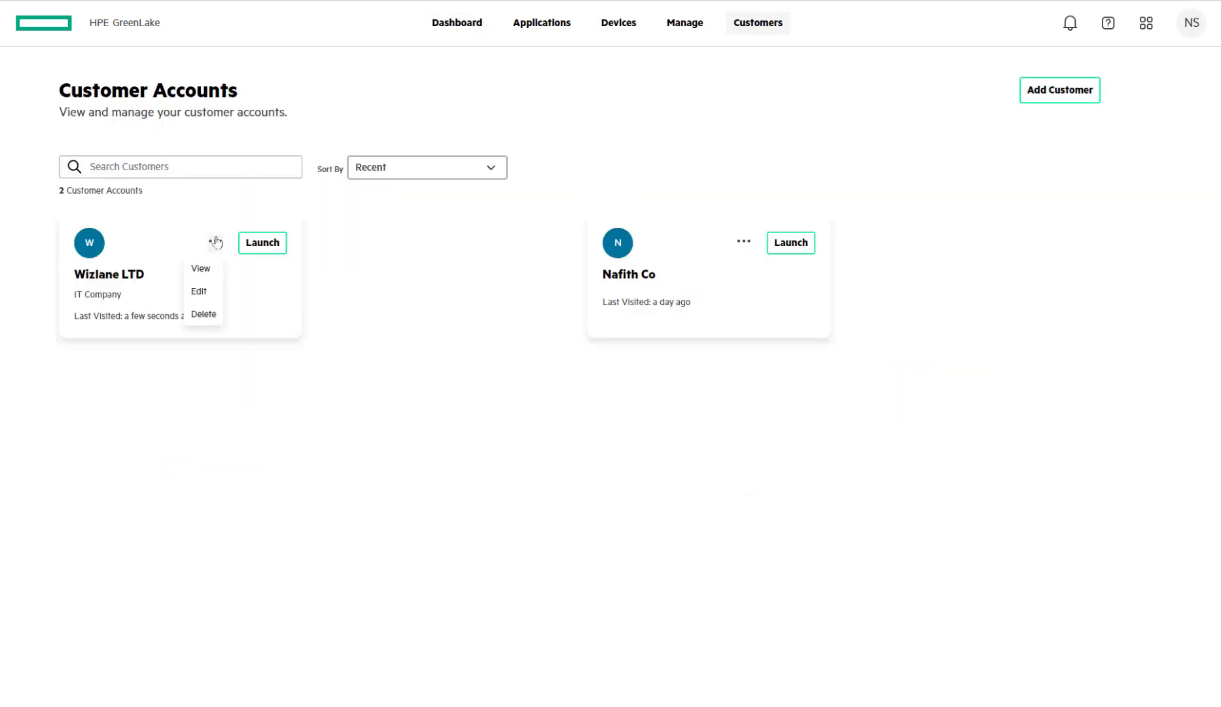
{"action": "left_click", "coordinate": [196, 315]}
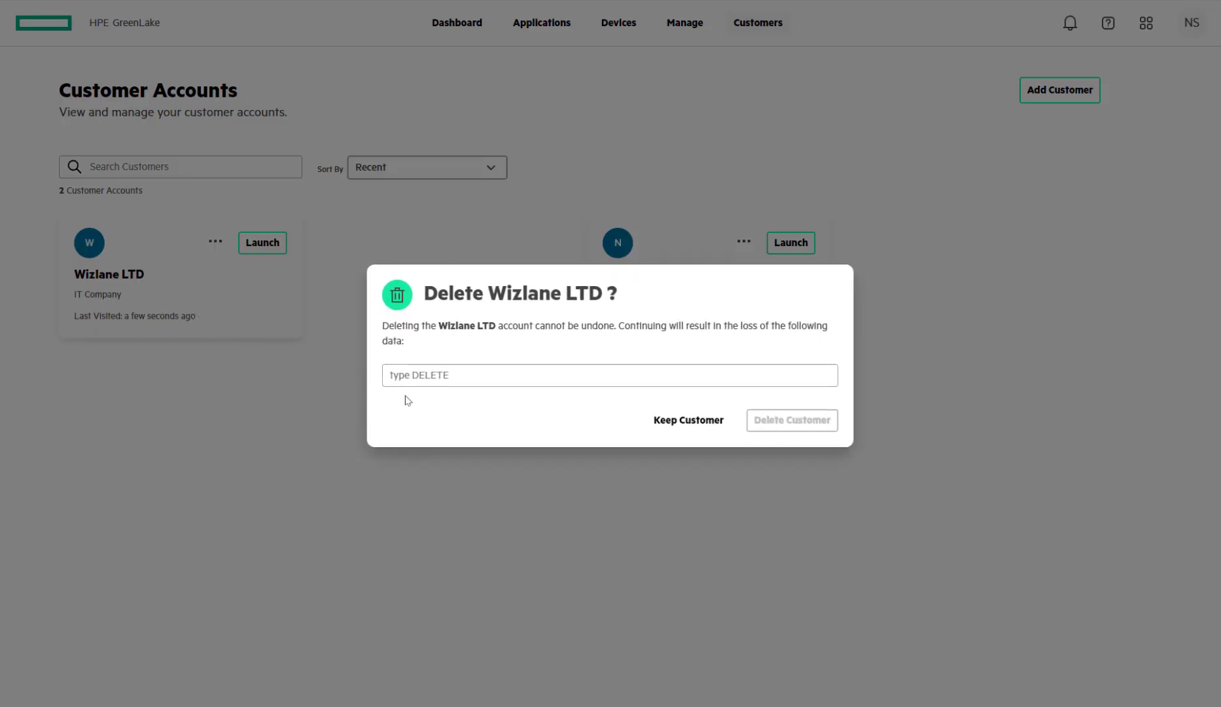
{"action": "left_click", "coordinate": [591, 376]}
{"action": "type", "text": "DELETE"}
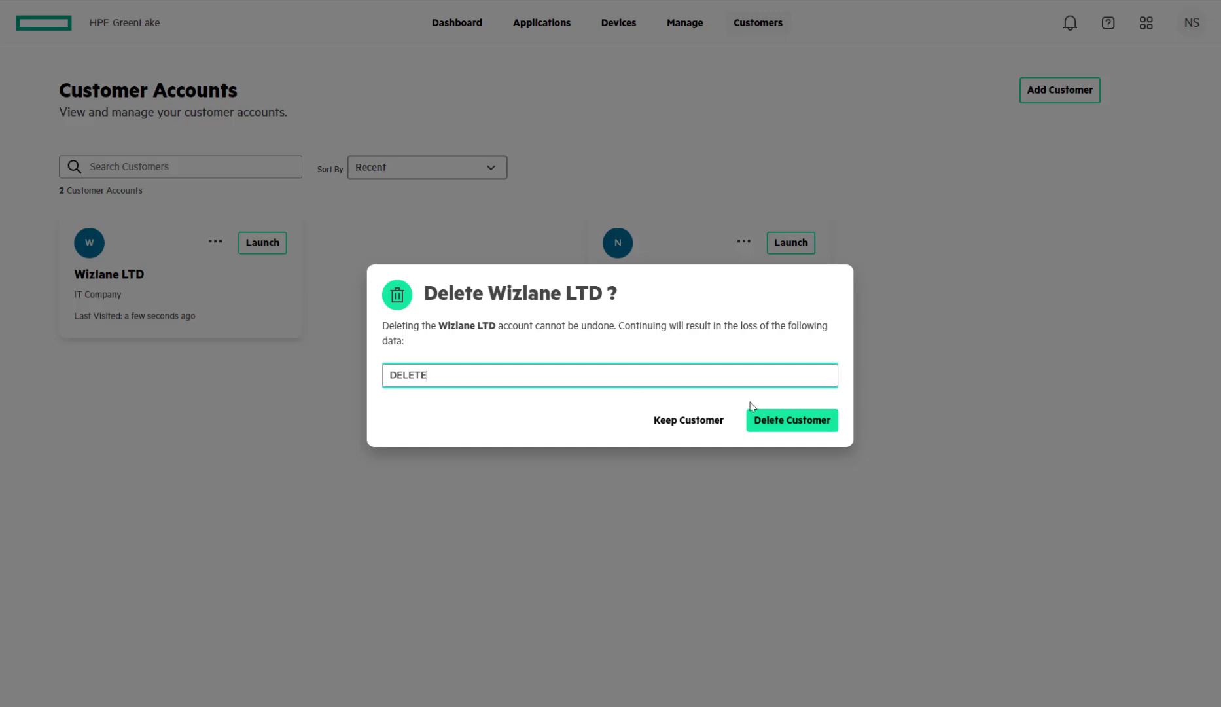
{"action": "left_click", "coordinate": [823, 422]}
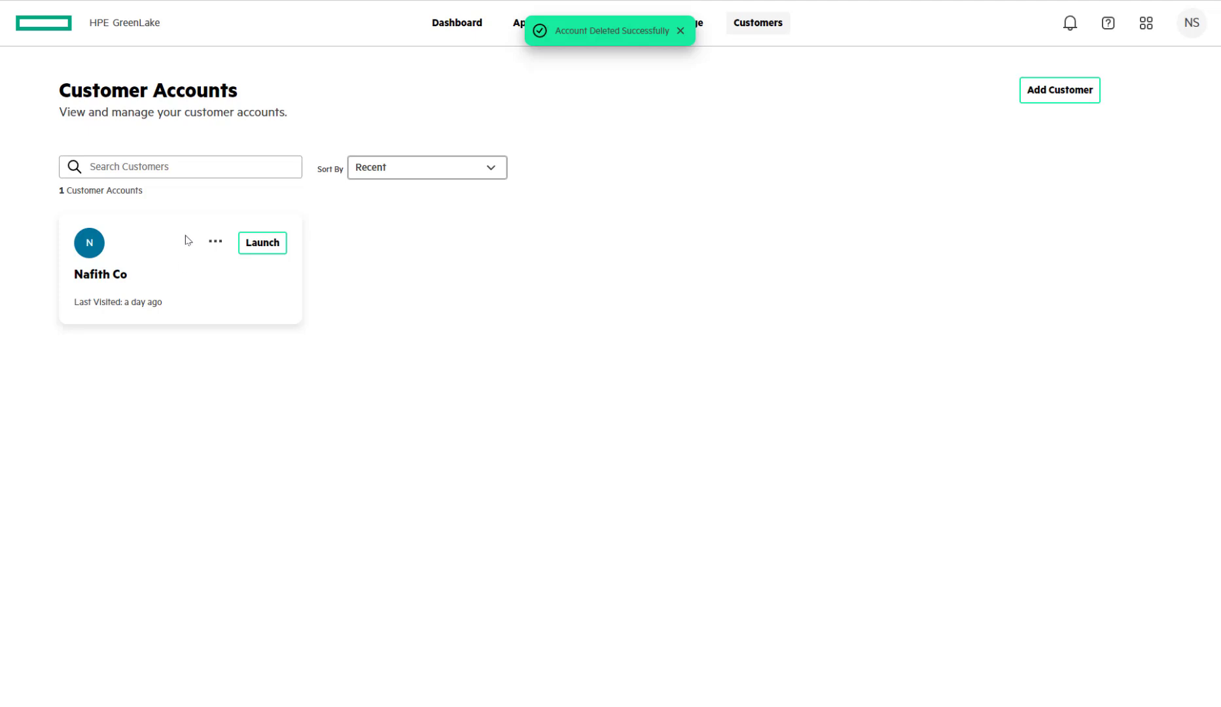
{"action": "left_click", "coordinate": [678, 31]}
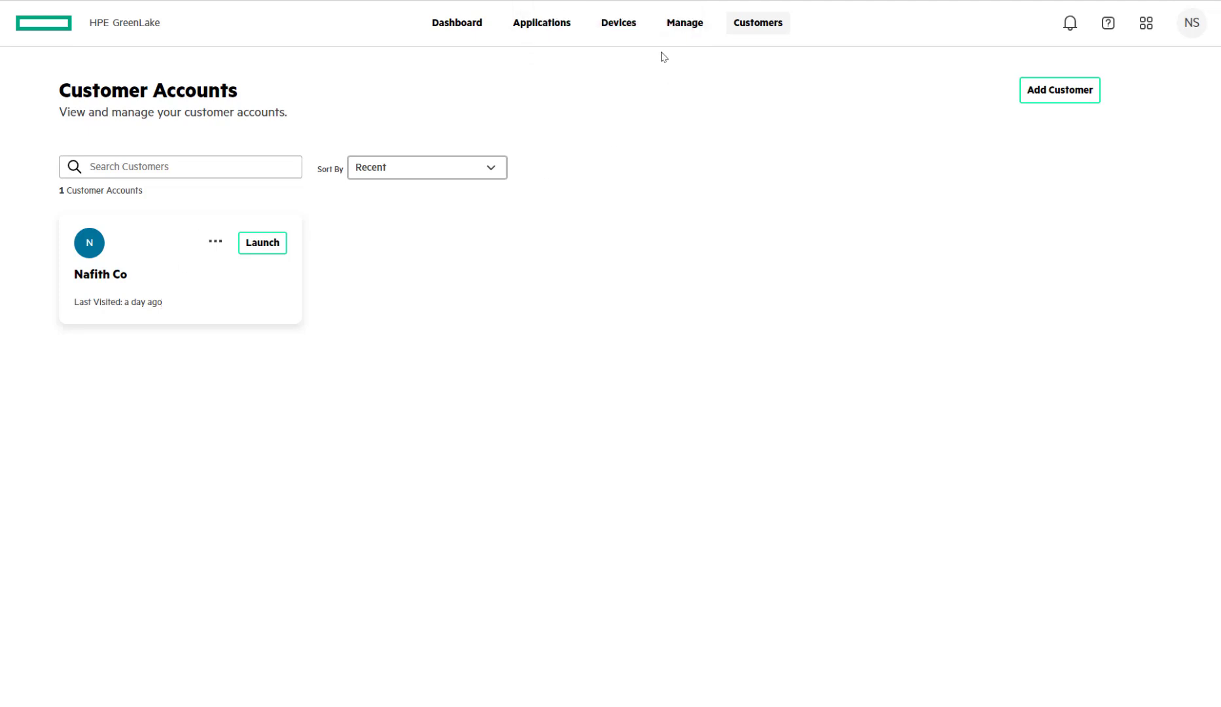
In the device inventory, start assigning device CNLGKD55HD to the Nafith Co account.
{"action": "left_click", "coordinate": [618, 23]}
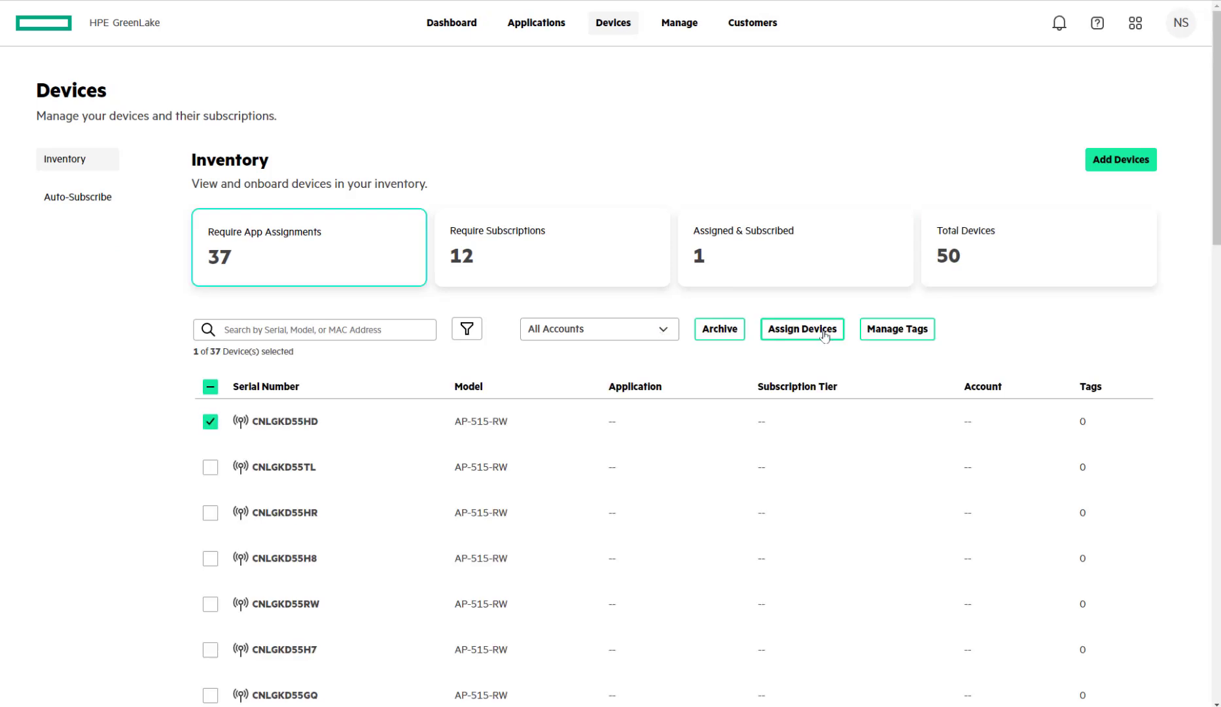
{"action": "left_click", "coordinate": [823, 334]}
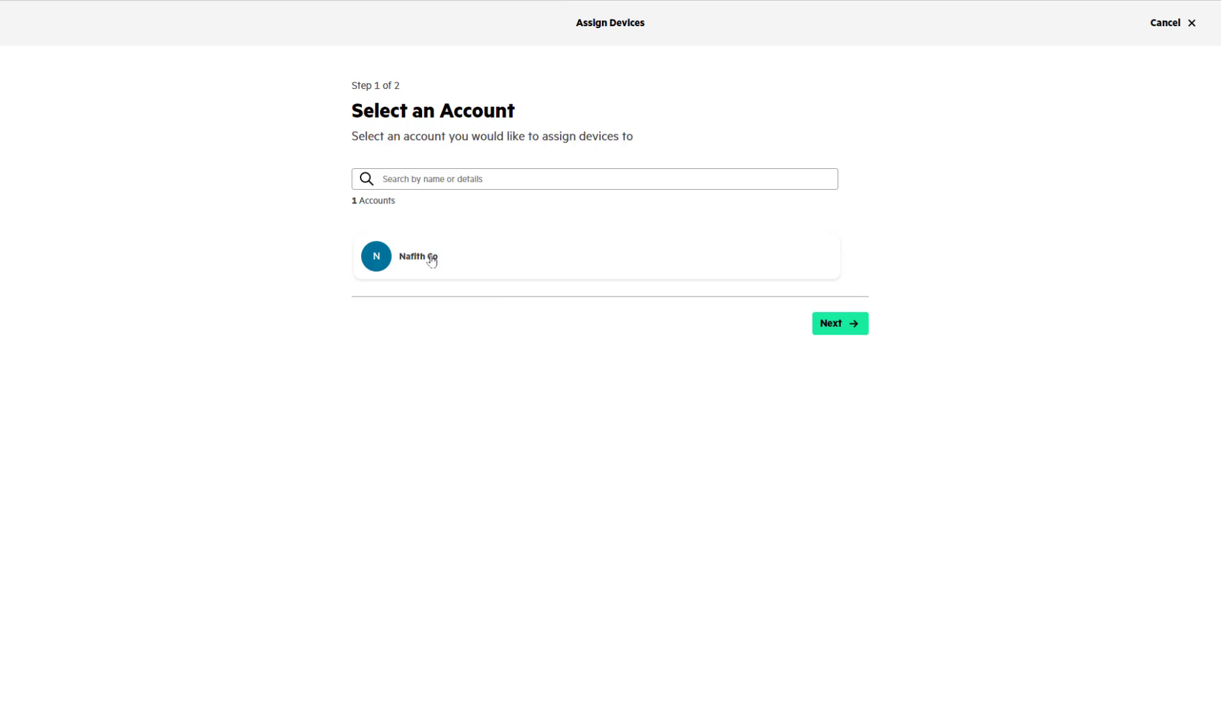
{"action": "left_click", "coordinate": [431, 260]}
{"action": "left_click", "coordinate": [849, 322]}
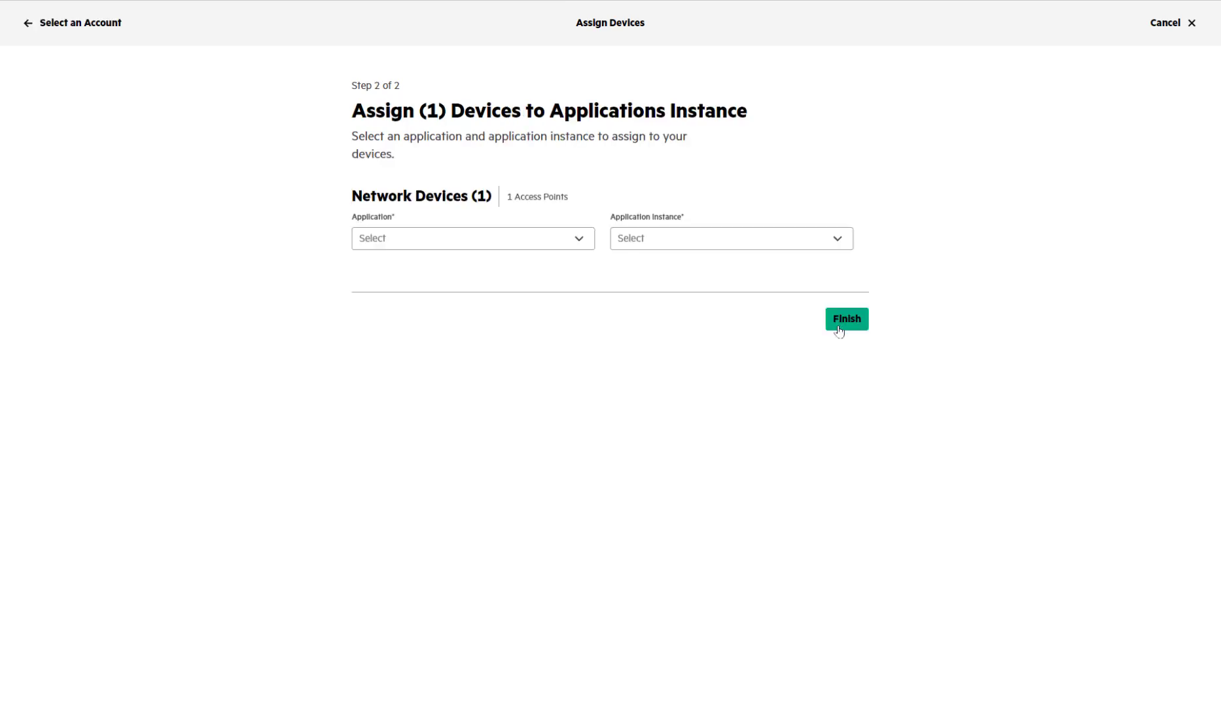
Assign the device to Aruba Central instance Central_Central-Prod2 and complete the assignment.
{"action": "left_click", "coordinate": [471, 250]}
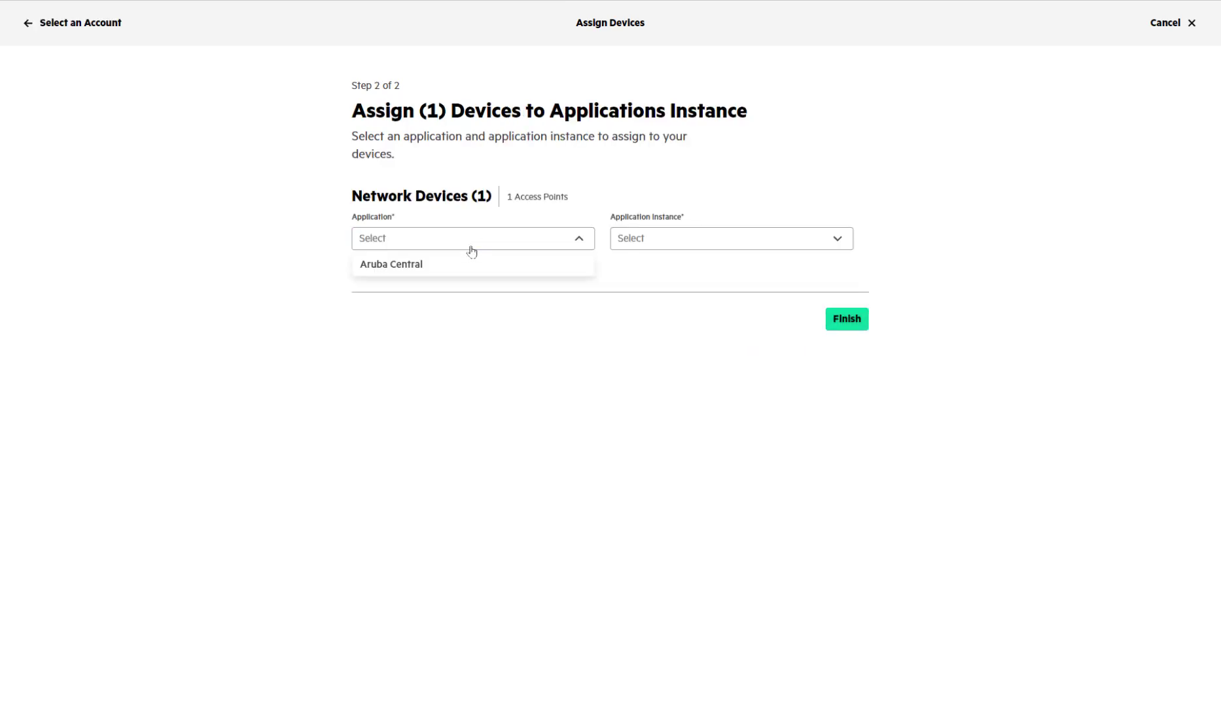
{"action": "left_click", "coordinate": [445, 265]}
{"action": "left_click", "coordinate": [709, 239]}
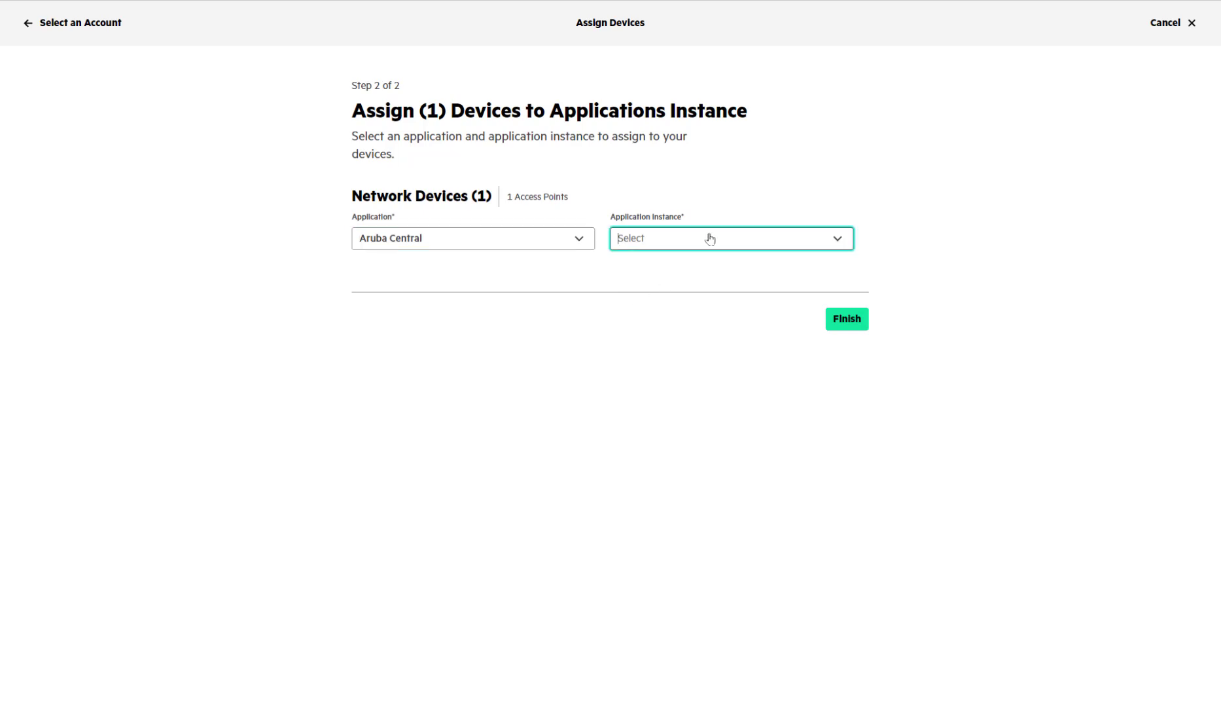
{"action": "left_click", "coordinate": [685, 264]}
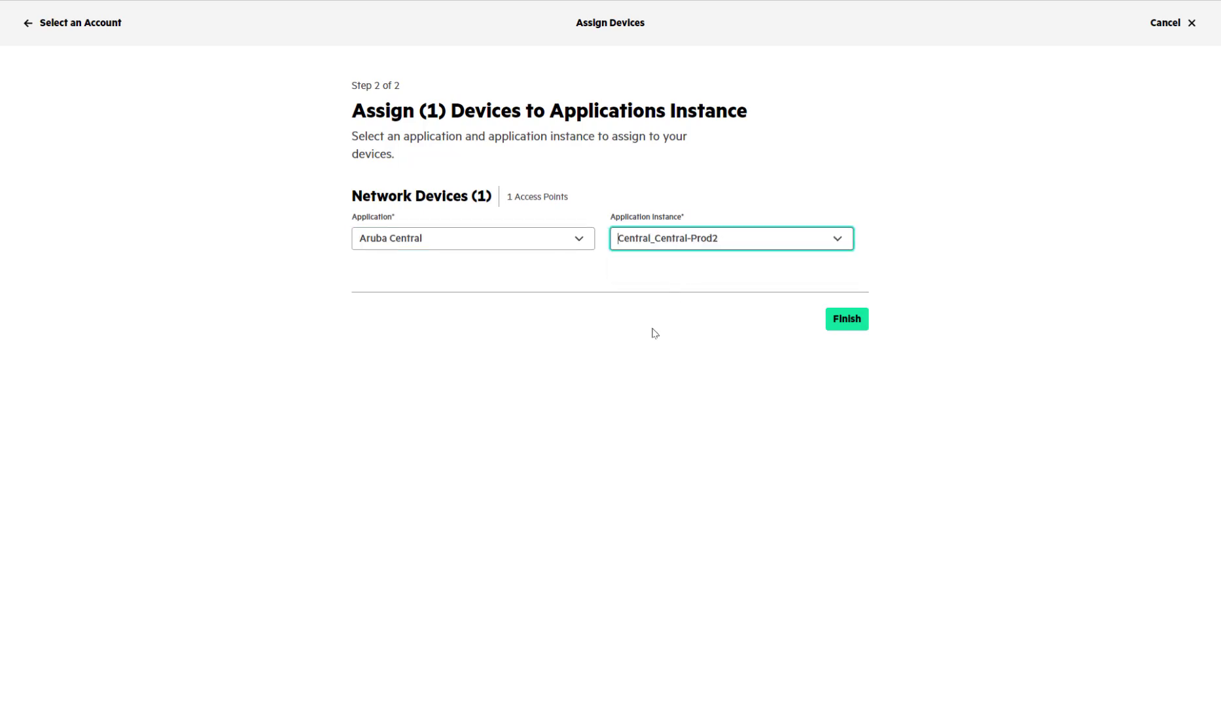
{"action": "left_click", "coordinate": [861, 321]}
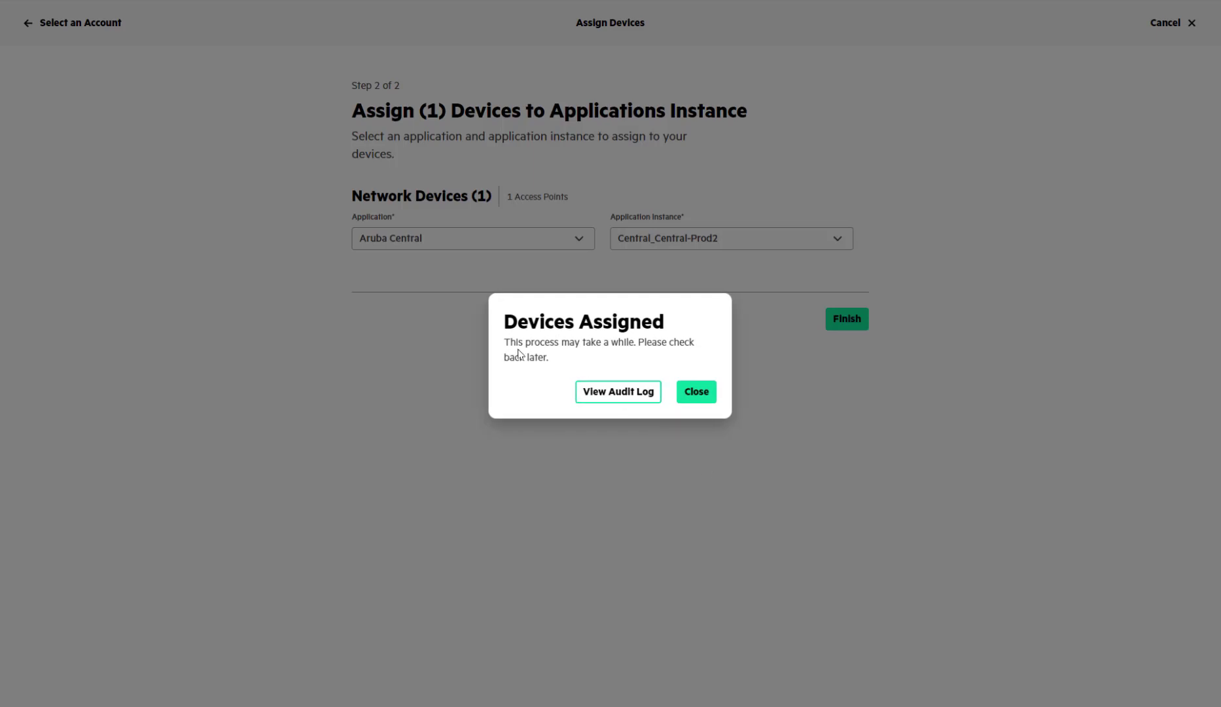
{"action": "left_click", "coordinate": [696, 391]}
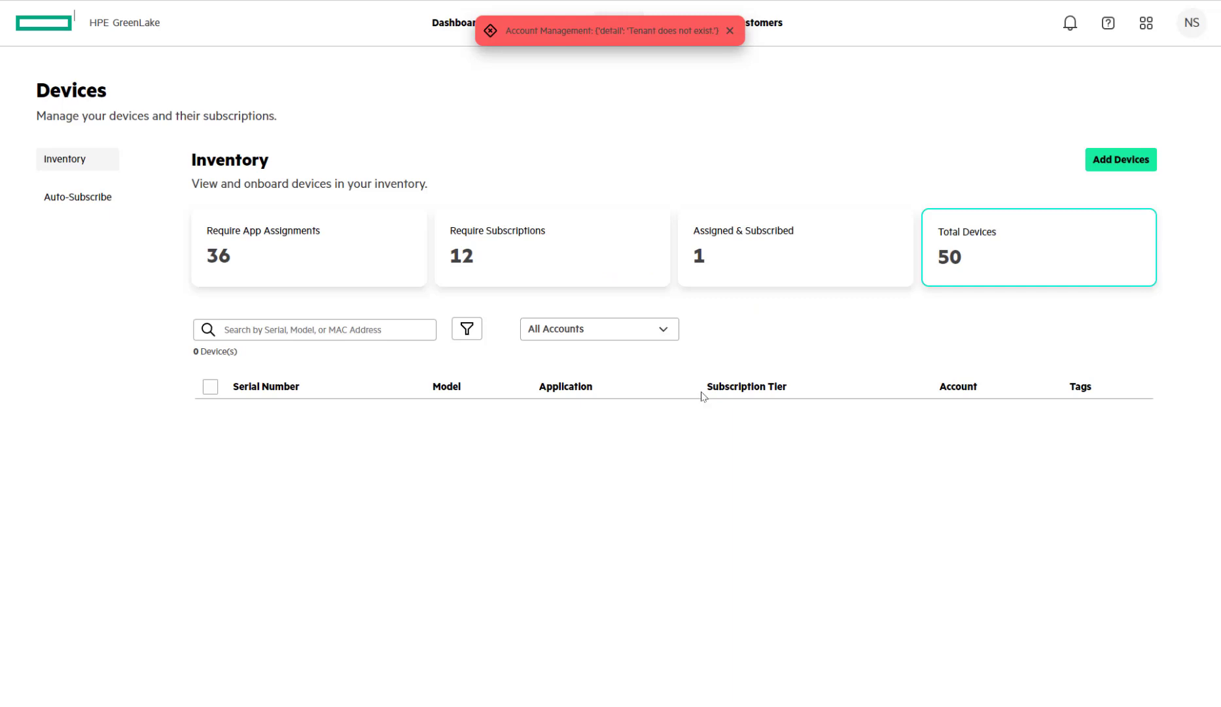
{"action": "left_click", "coordinate": [599, 329]}
Filter devices to Nafith Co and start applying a subscription to access point CNLGKD55HD.
{"action": "left_click", "coordinate": [597, 406]}
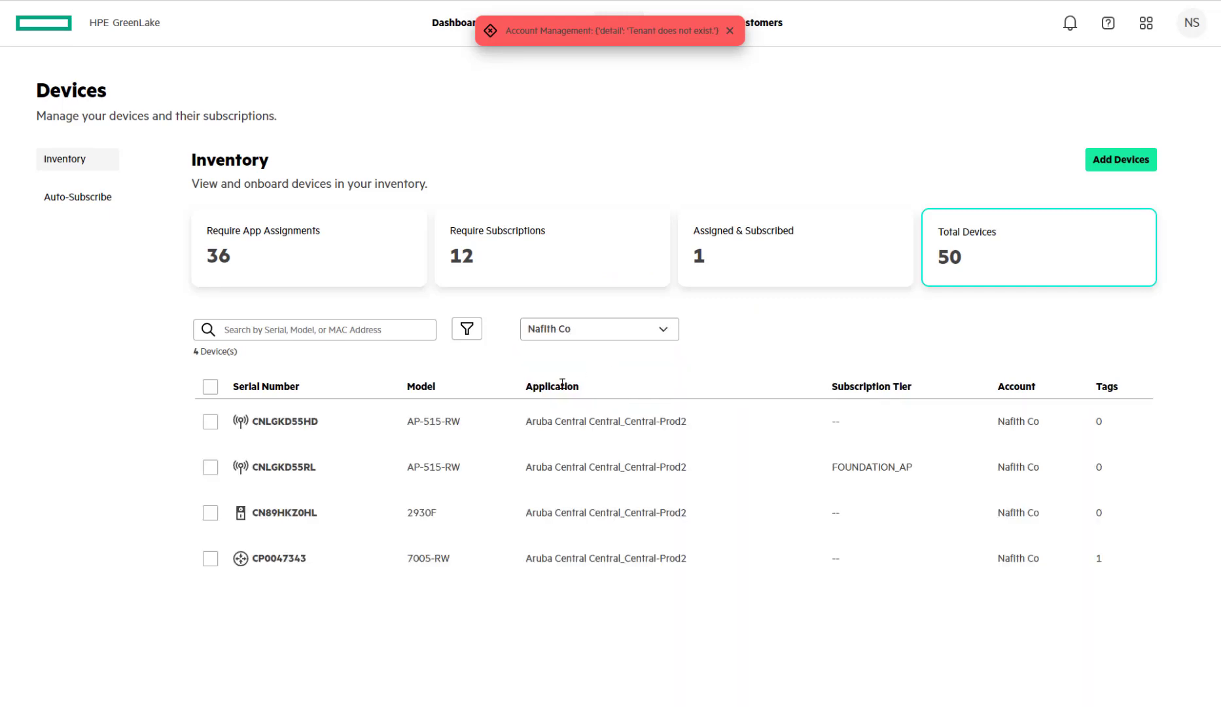
{"action": "left_click", "coordinate": [210, 421]}
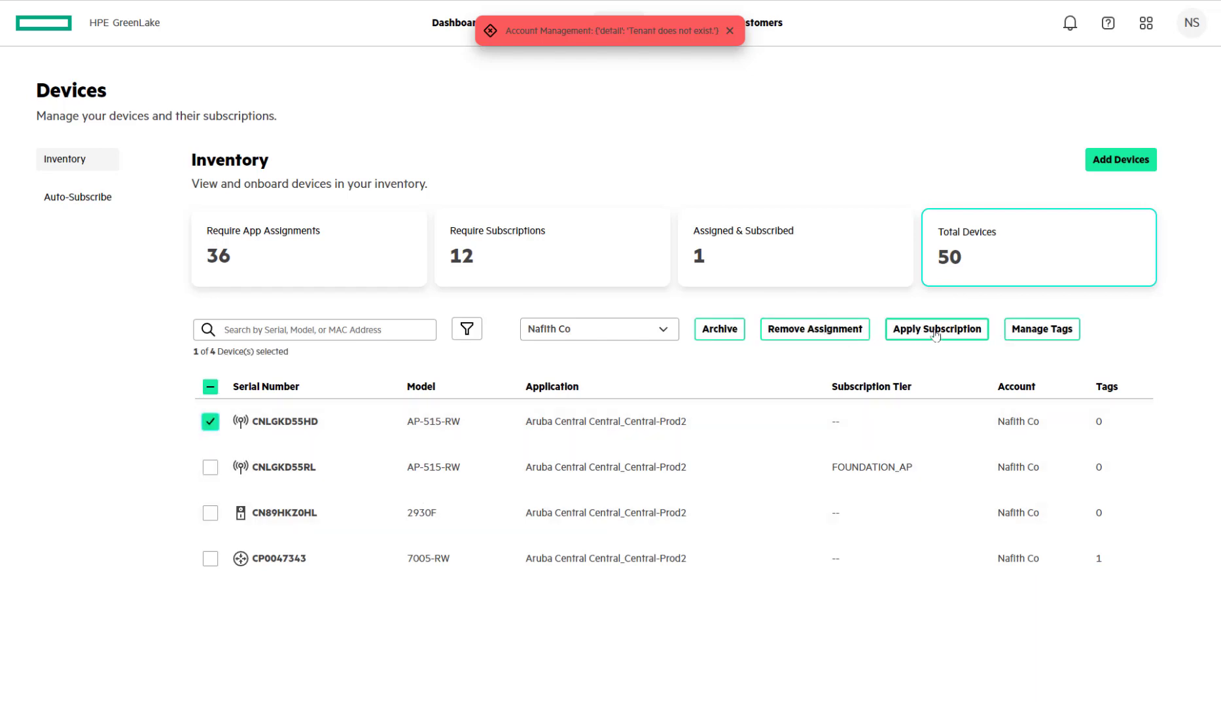
{"action": "left_click", "coordinate": [965, 332]}
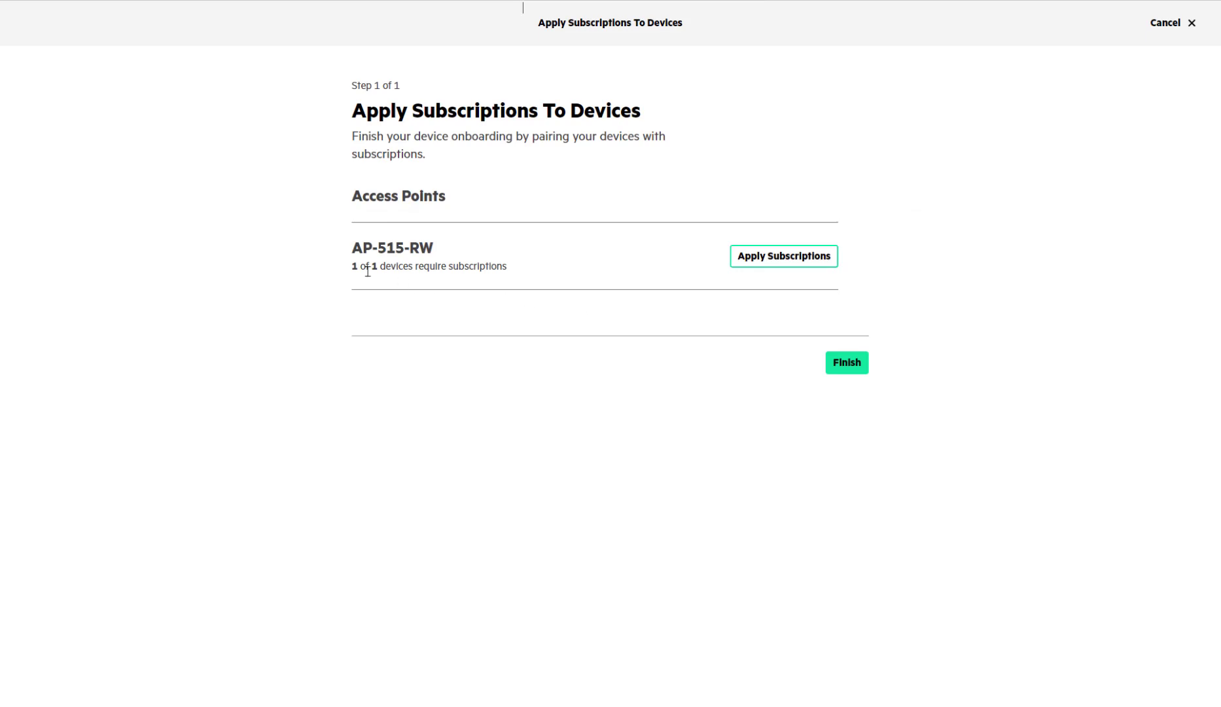
{"action": "left_click_drag", "start_coordinate": [437, 259], "coordinate": [364, 247]}
Apply the FOUNDATION_AP subscription key to the AP-515-RW access point and finish the wizard.
{"action": "left_click", "coordinate": [774, 264]}
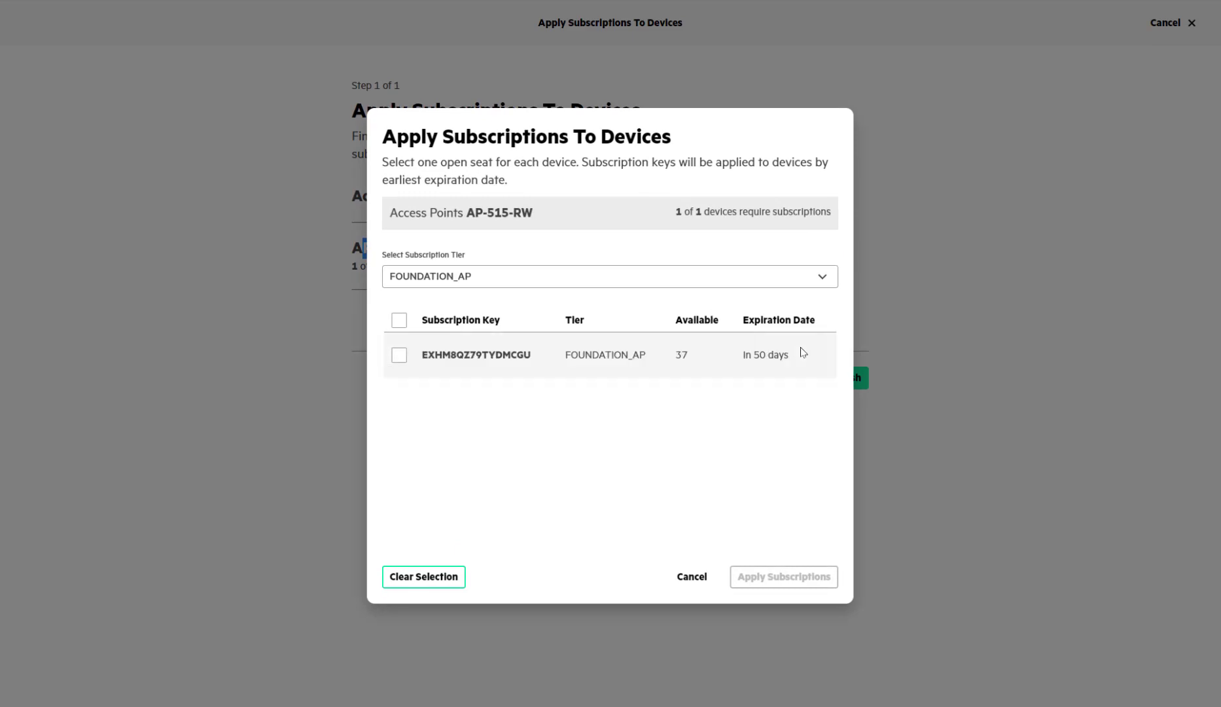
{"action": "left_click", "coordinate": [663, 283]}
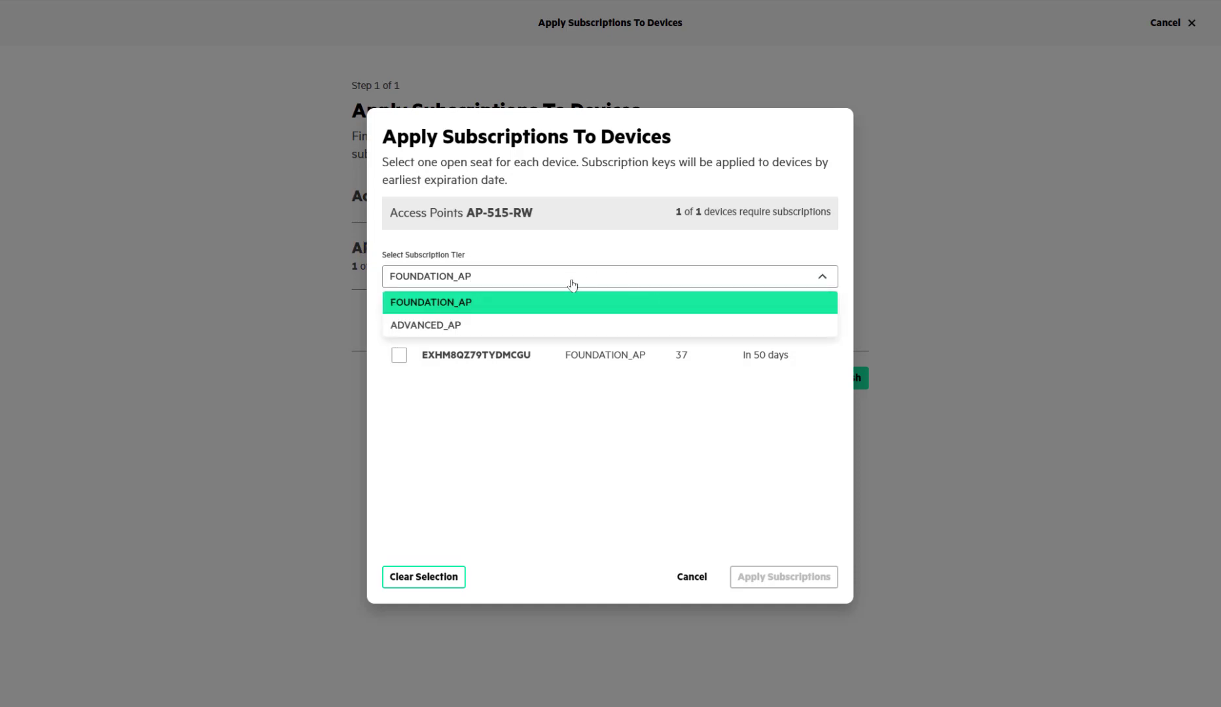
{"action": "left_click", "coordinate": [550, 328]}
{"action": "left_click", "coordinate": [480, 306]}
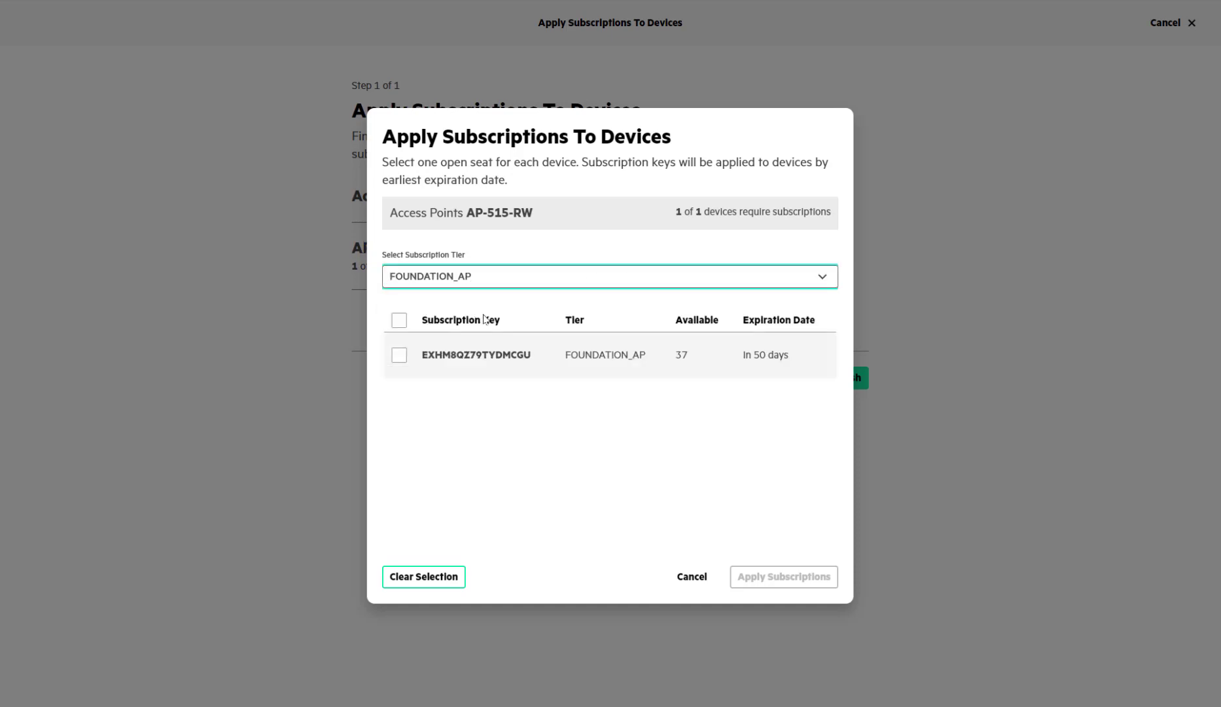
{"action": "left_click", "coordinate": [399, 355]}
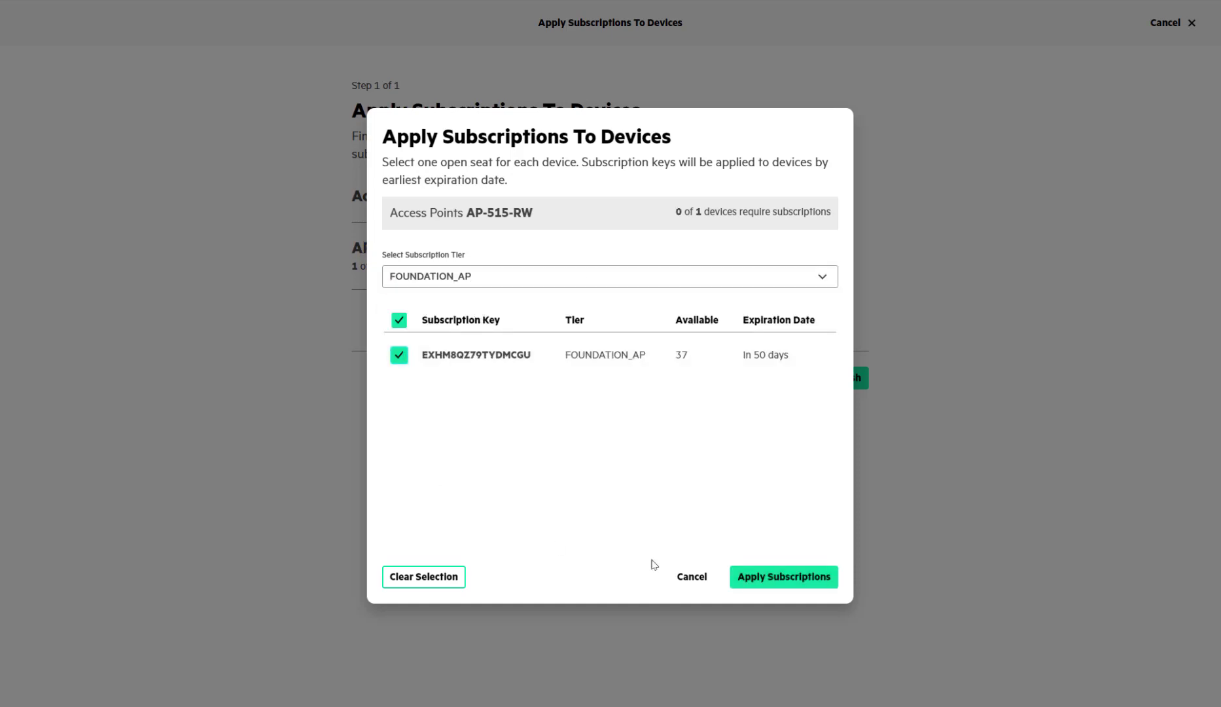
{"action": "left_click", "coordinate": [784, 577]}
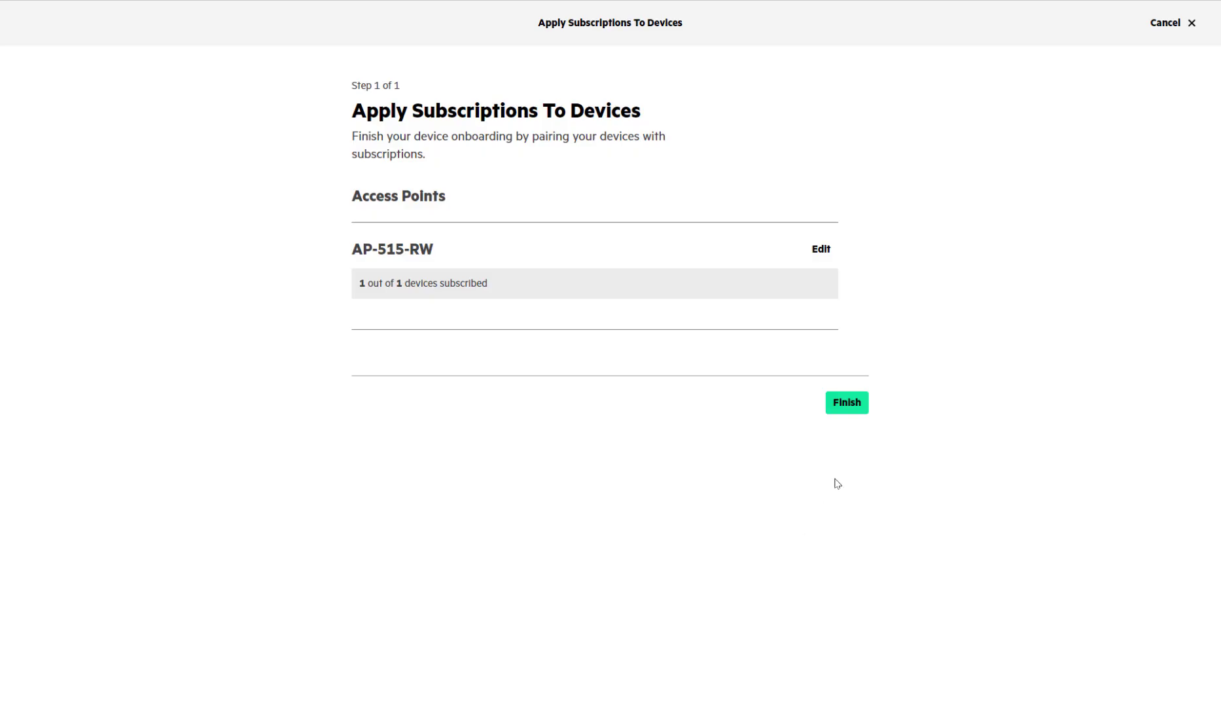
{"action": "left_click", "coordinate": [848, 403]}
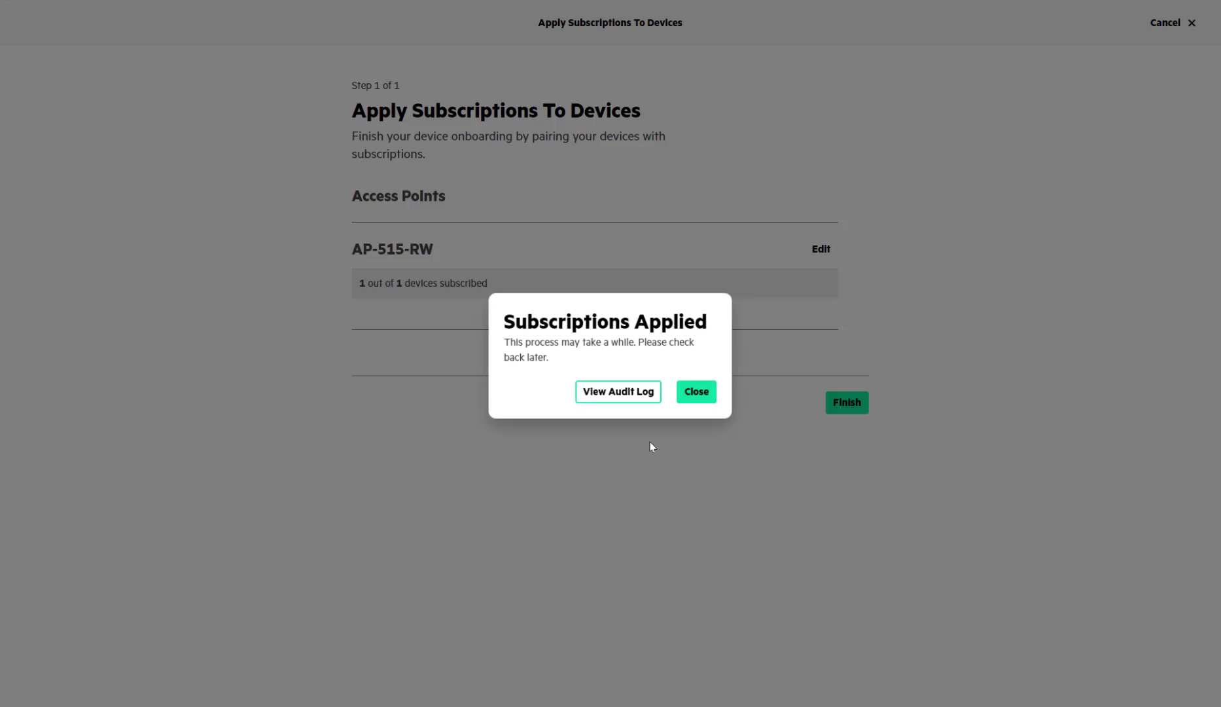
{"action": "left_click", "coordinate": [694, 390]}
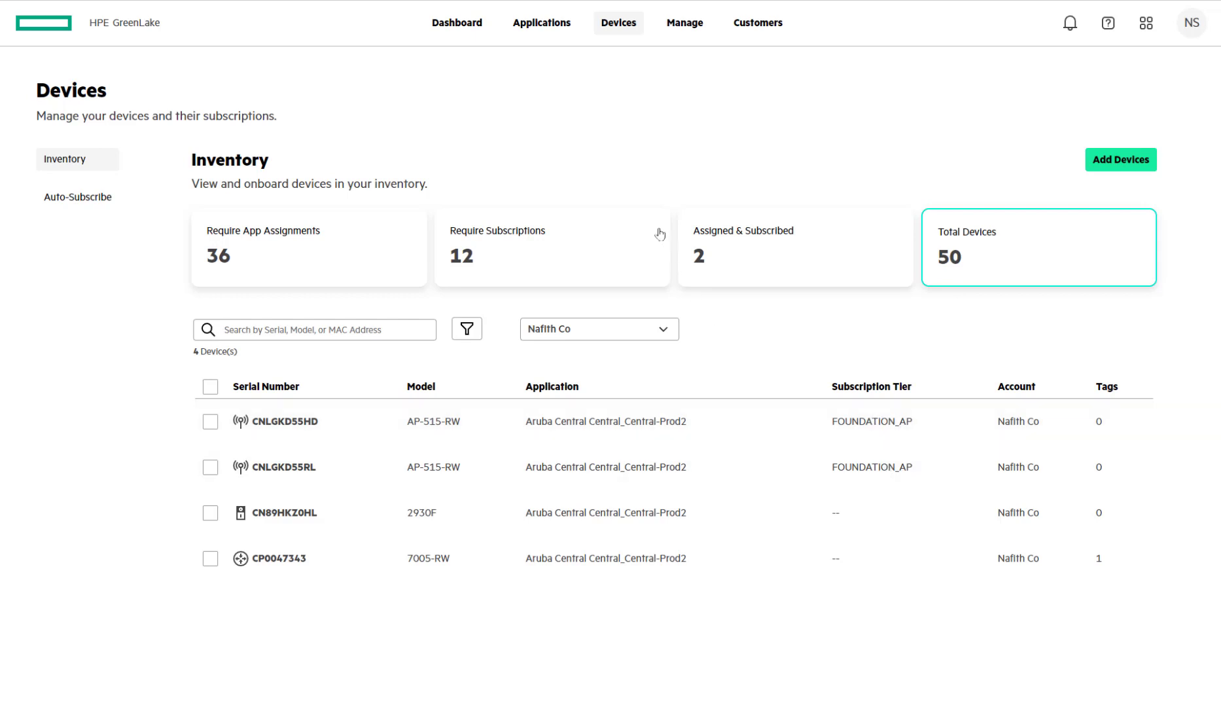
From Customer Accounts, open Nafith Co's Aruba Central access point device list.
{"action": "left_click", "coordinate": [780, 31]}
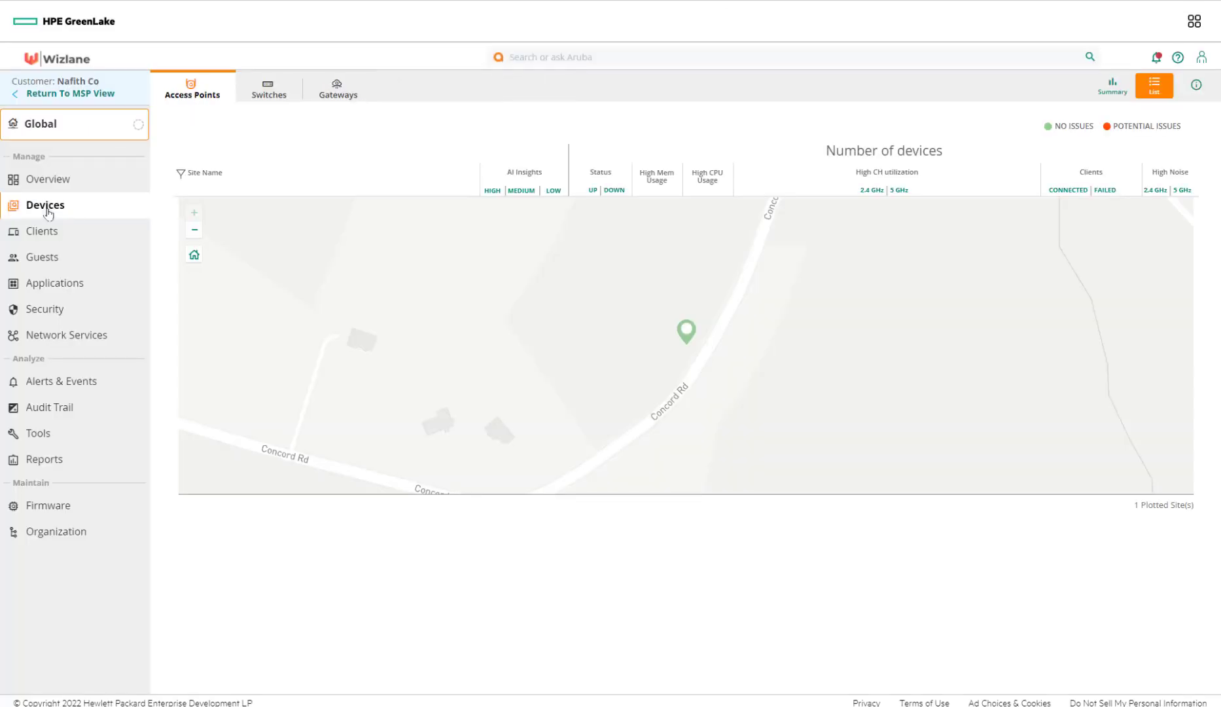
{"action": "left_click", "coordinate": [47, 209]}
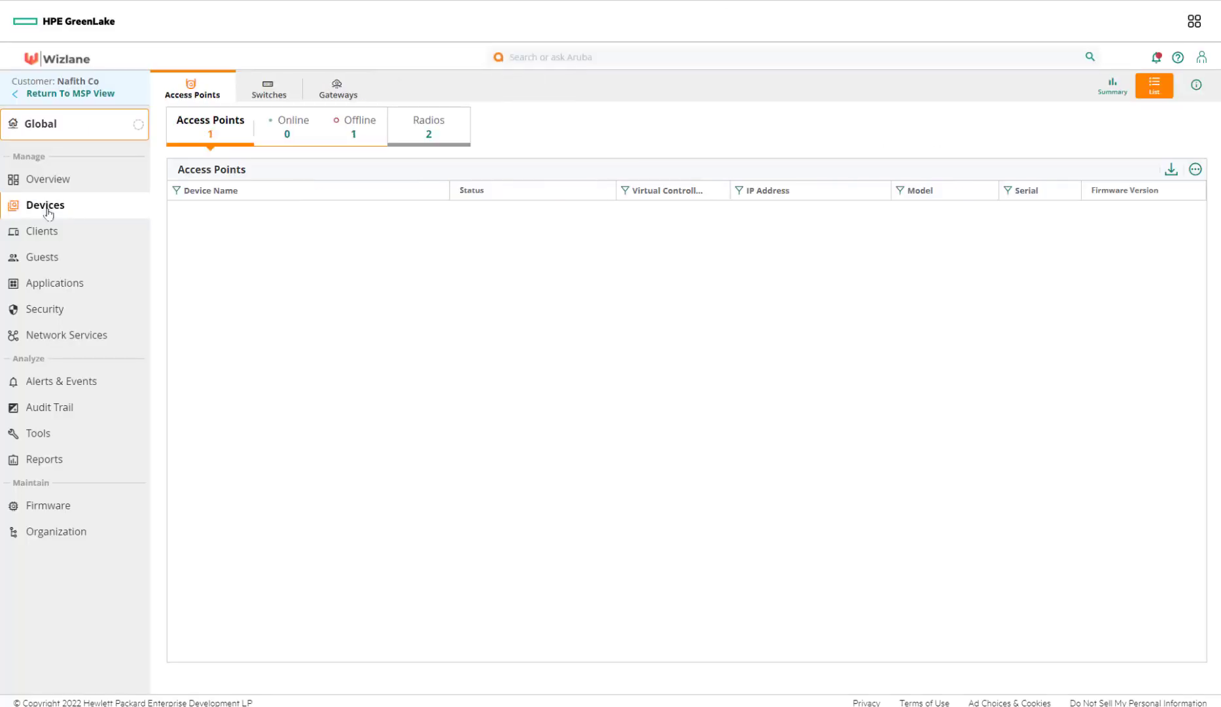